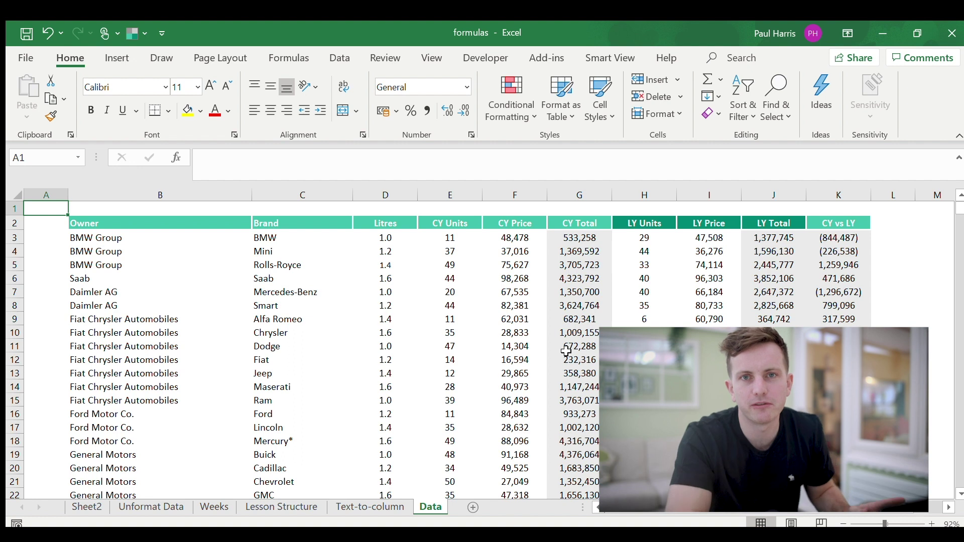
Step: Jump between the Owner header, the Grand total row and the CY vs LY header with Ctrl+arrow keys
key("Down")
key("Right")
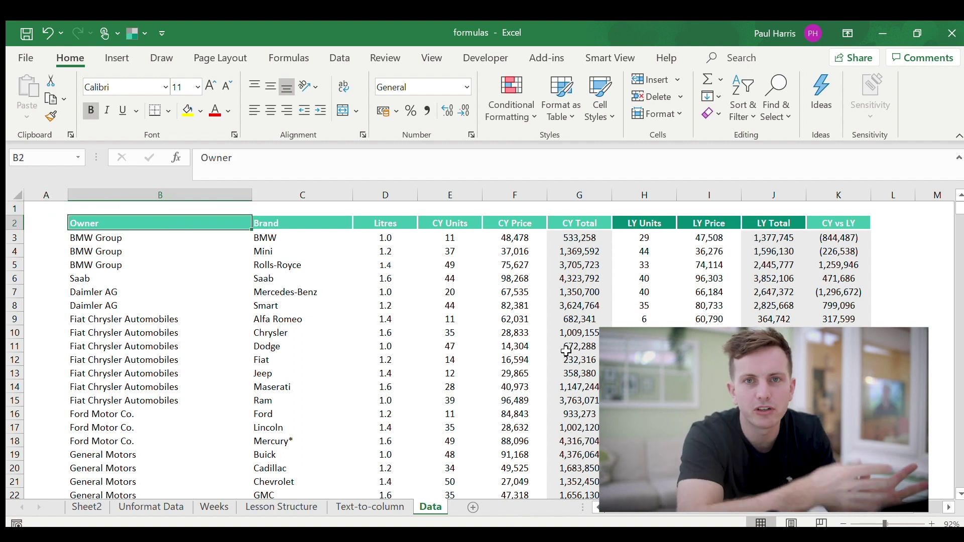
key("ctrl+Down")
key("ctrl+Up")
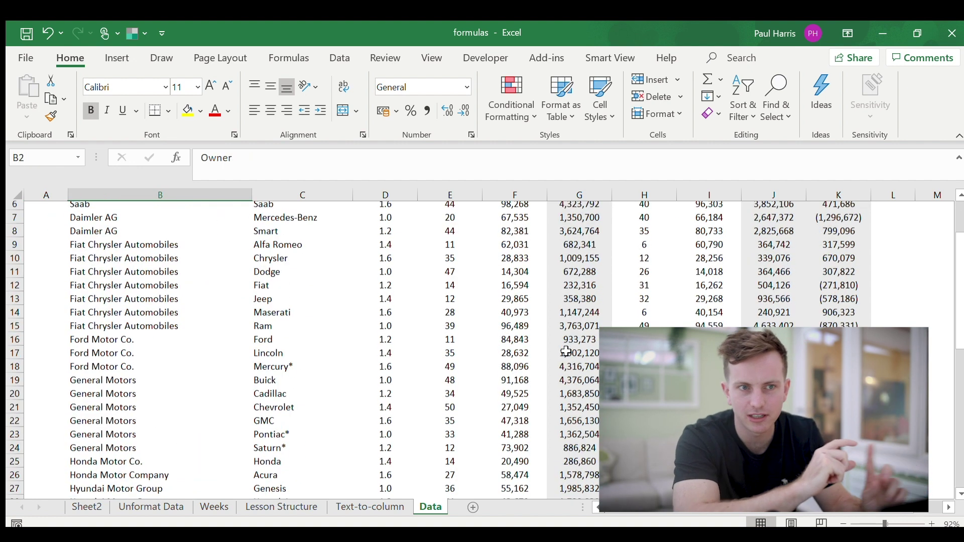
key("Up")
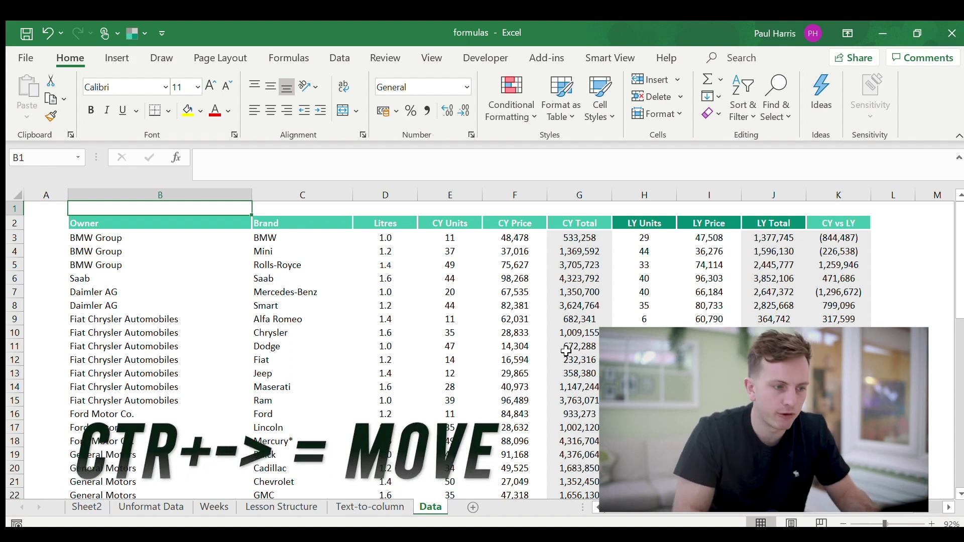
key("Down")
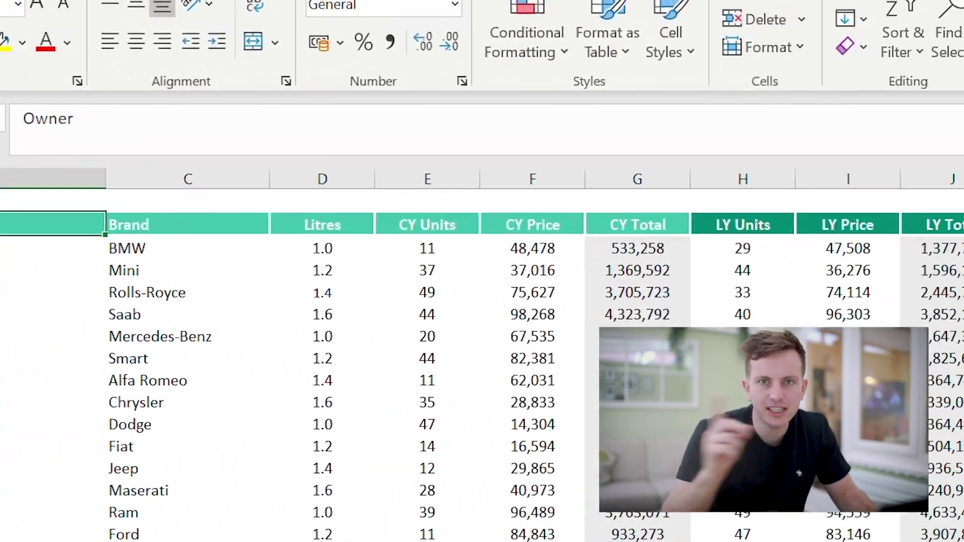
key("ctrl+Right")
key("ctrl+Left")
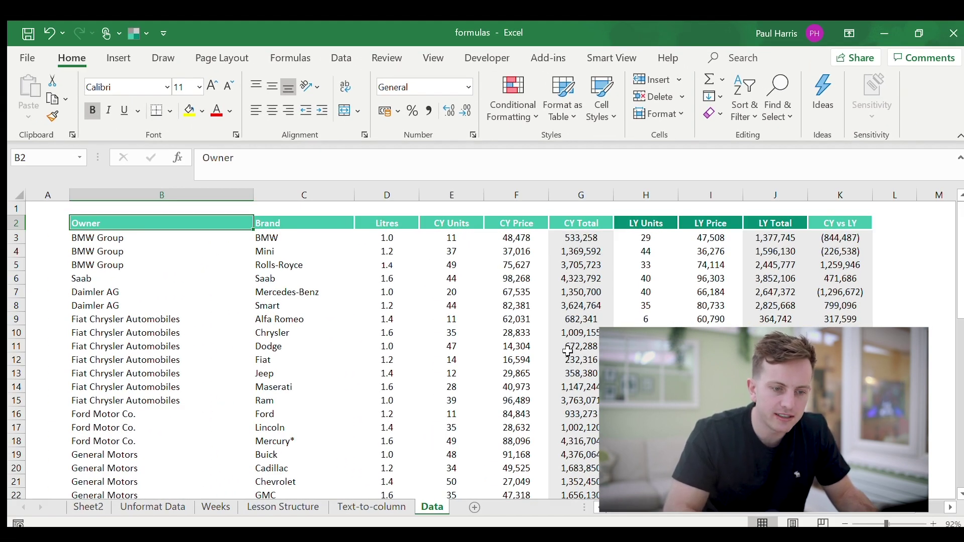
key("ctrl+Down")
Step: Check the CY vs LY total, return to the Owner header and select the whole table with Ctrl+A
key("ctrl+Up")
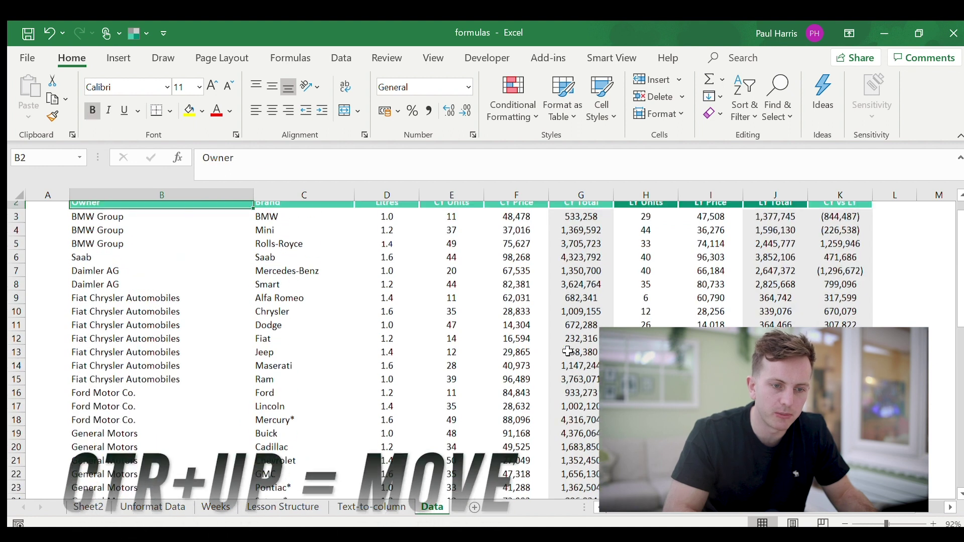
key("ctrl+Right")
key("ctrl+Down")
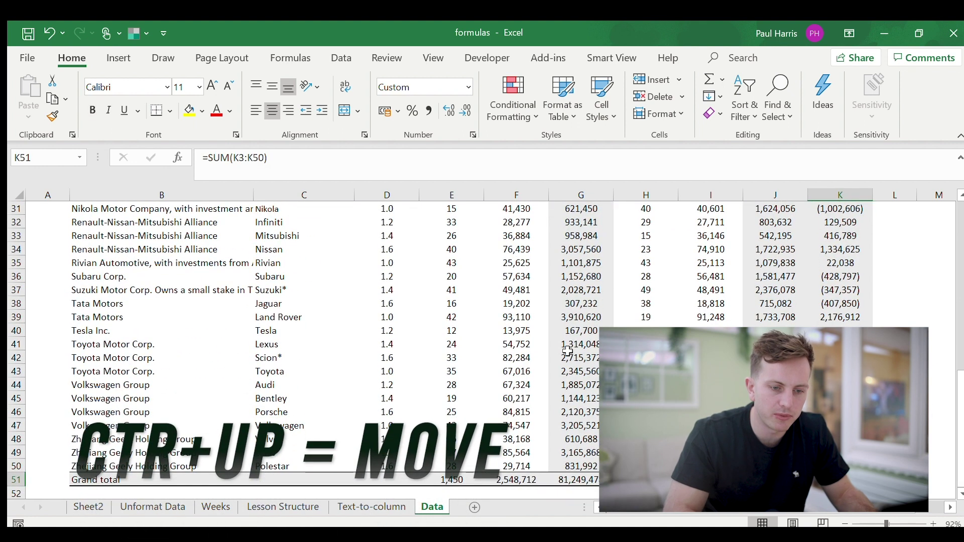
key("ctrl+Up")
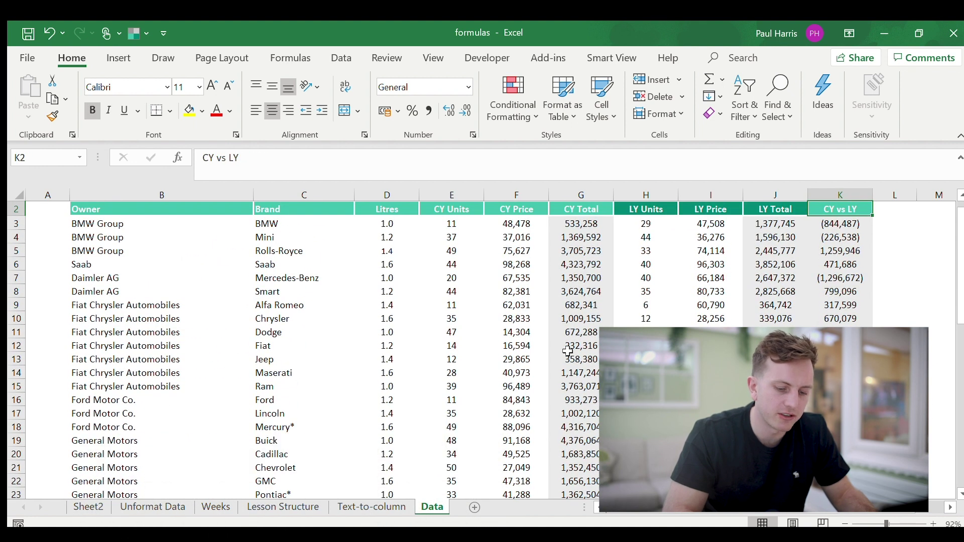
key("ctrl+Down")
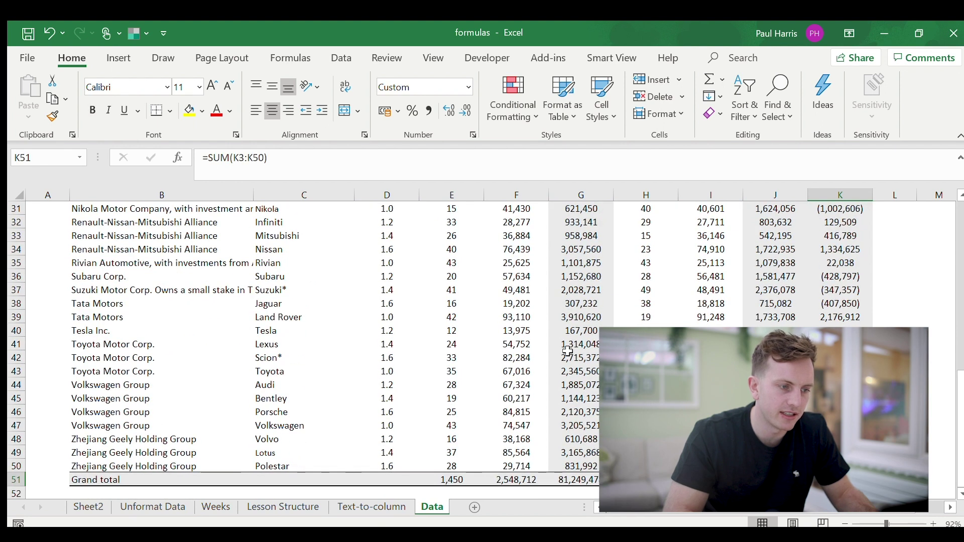
key("ctrl+Up")
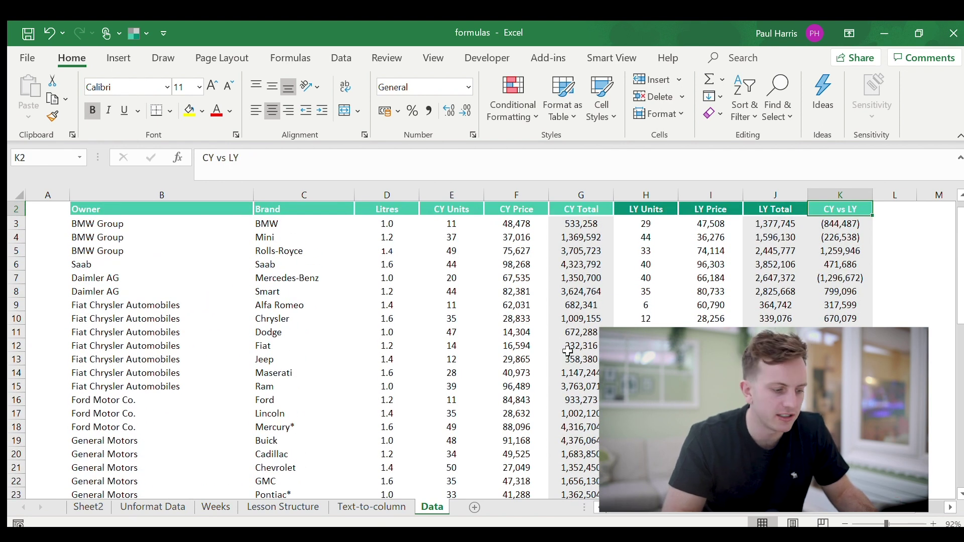
key("ctrl+Left")
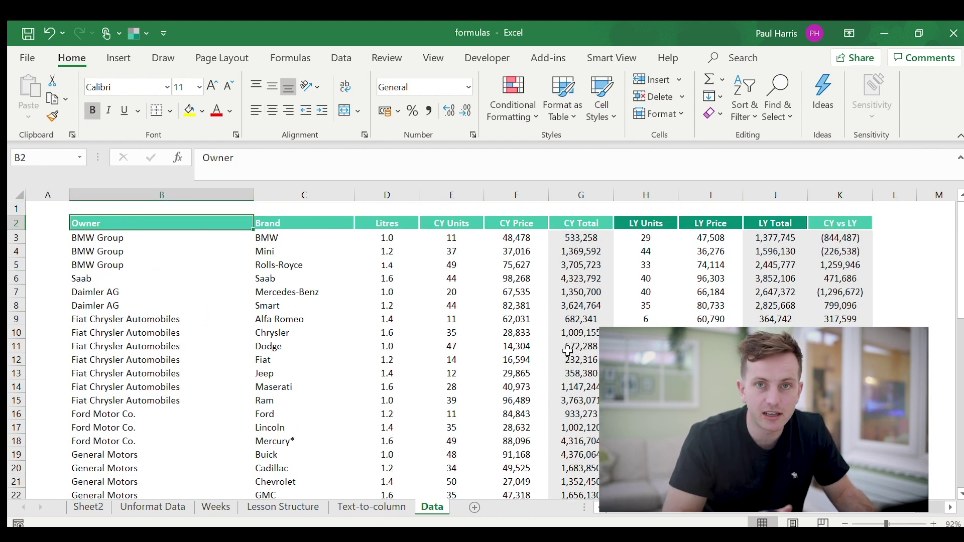
key("ctrl+a")
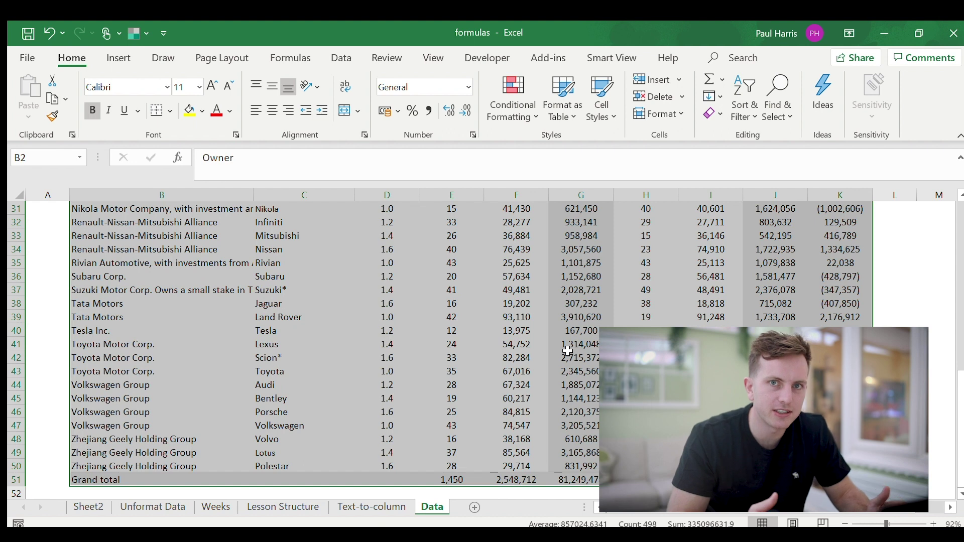
Step: Copy the sales table to a new blank Sheet1, then undo the trial paste
key("ctrl+c")
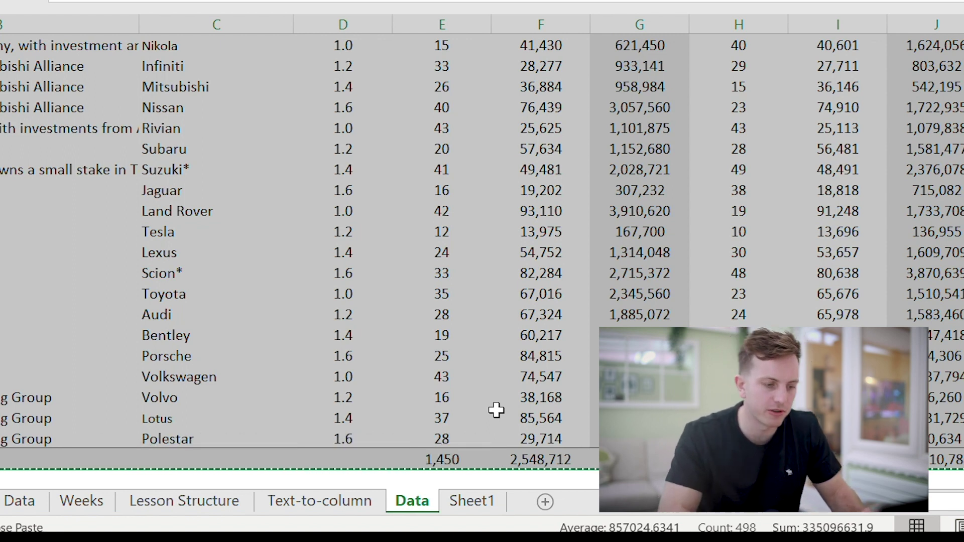
key("ctrl+Page_Down")
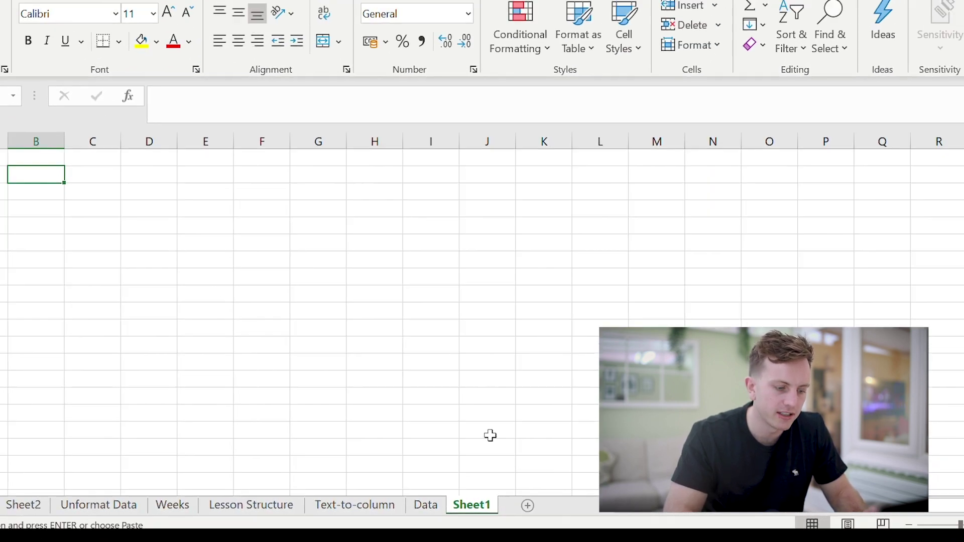
key("ctrl+v")
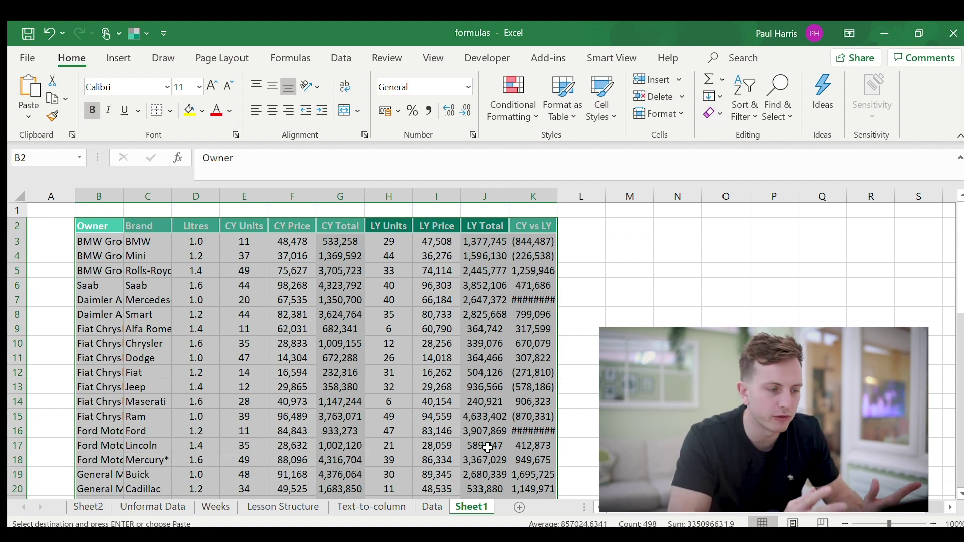
key("ctrl+z")
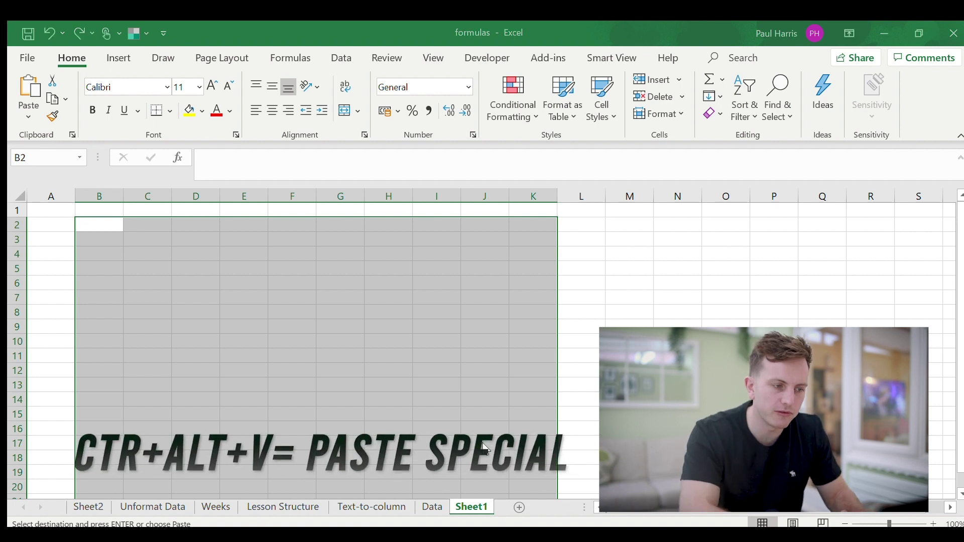
Step: Paste the copied table onto Sheet1 with Paste Special set to Values only
key("ctrl+alt+v")
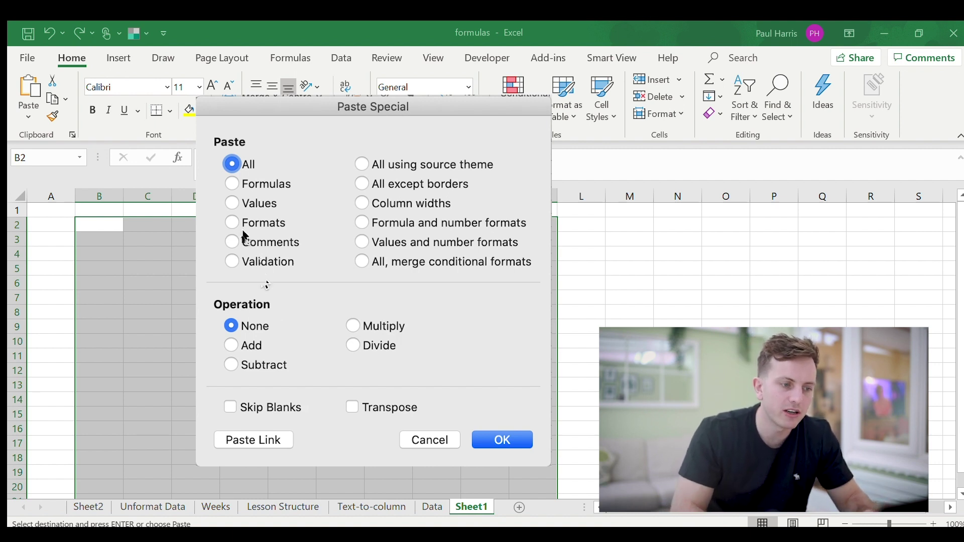
left_click(234, 204)
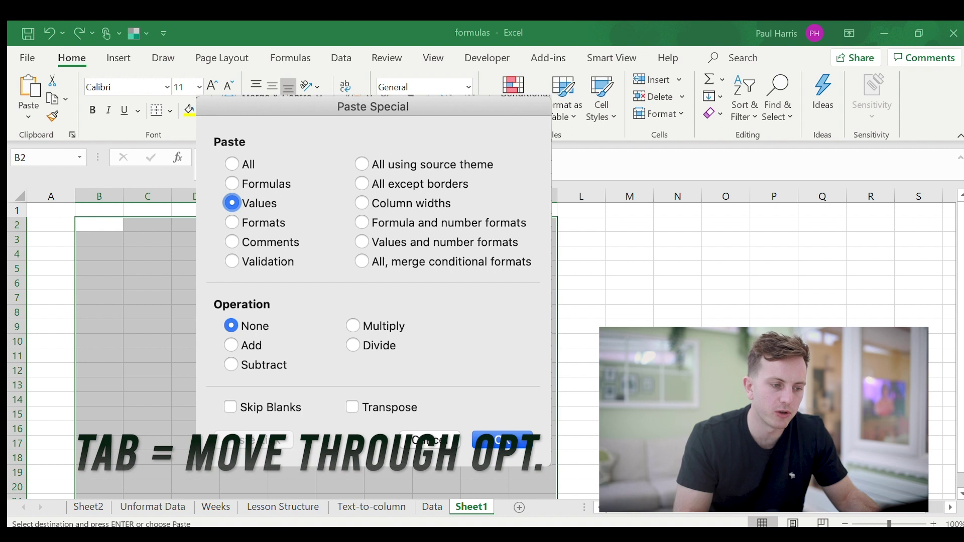
left_click(487, 446)
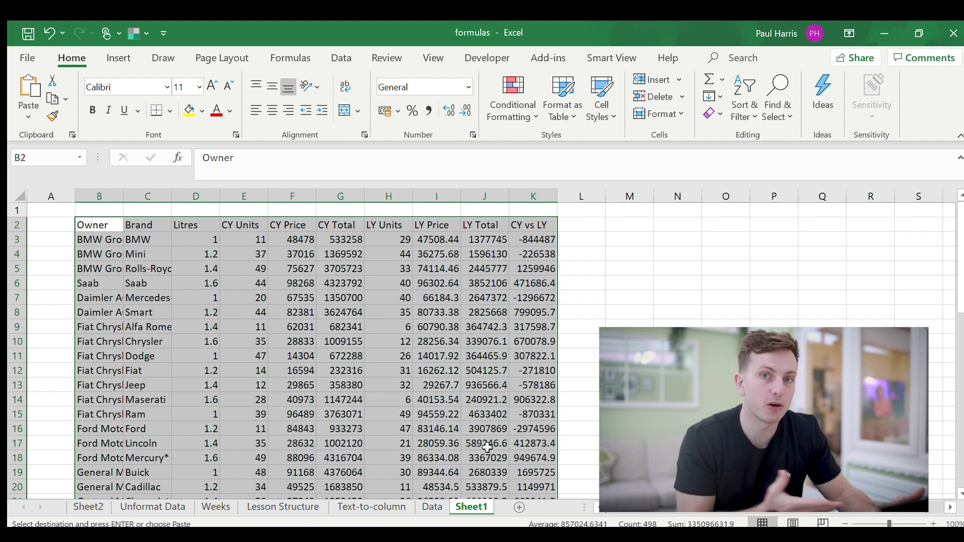
Step: Paste the table as transposed values starting at M2, then return to the Data sheet
left_click(629, 224)
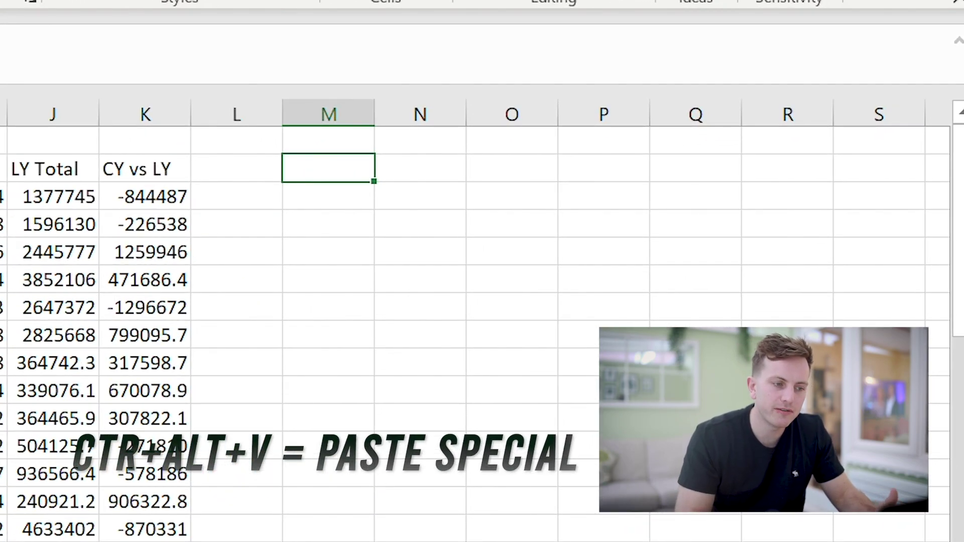
key("ctrl+alt+v")
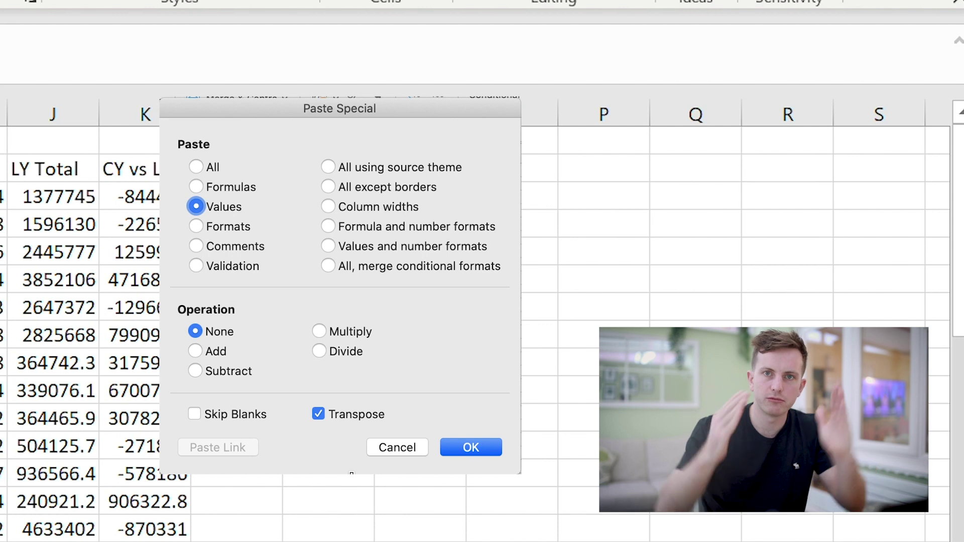
left_click(471, 448)
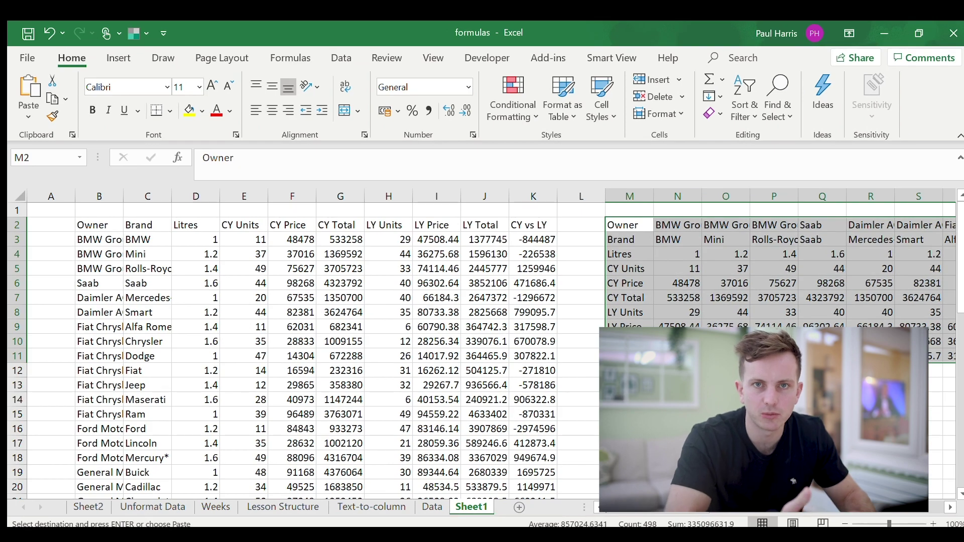
key("ctrl+Page_Up")
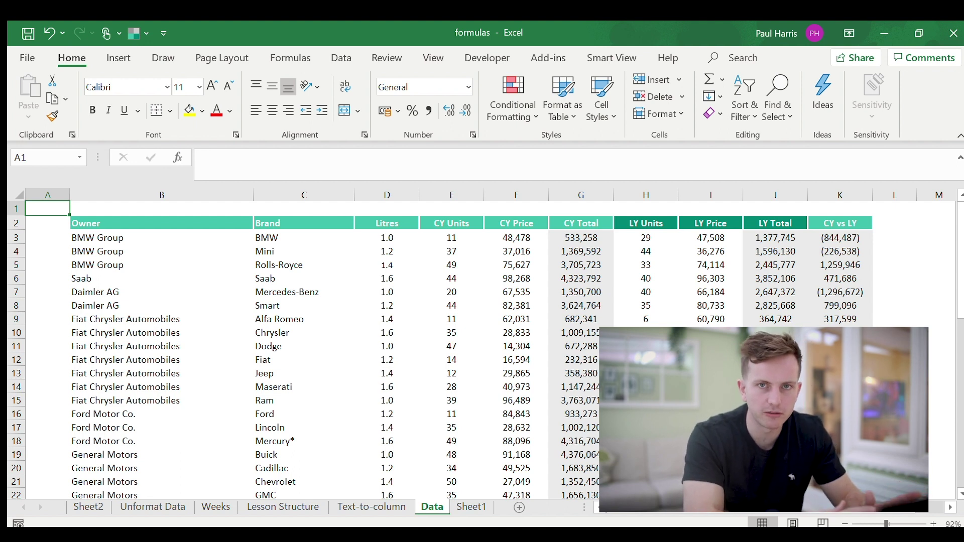
Step: Insert a blank column before the Litres column
key("Right")
key("Right")
key("Right")
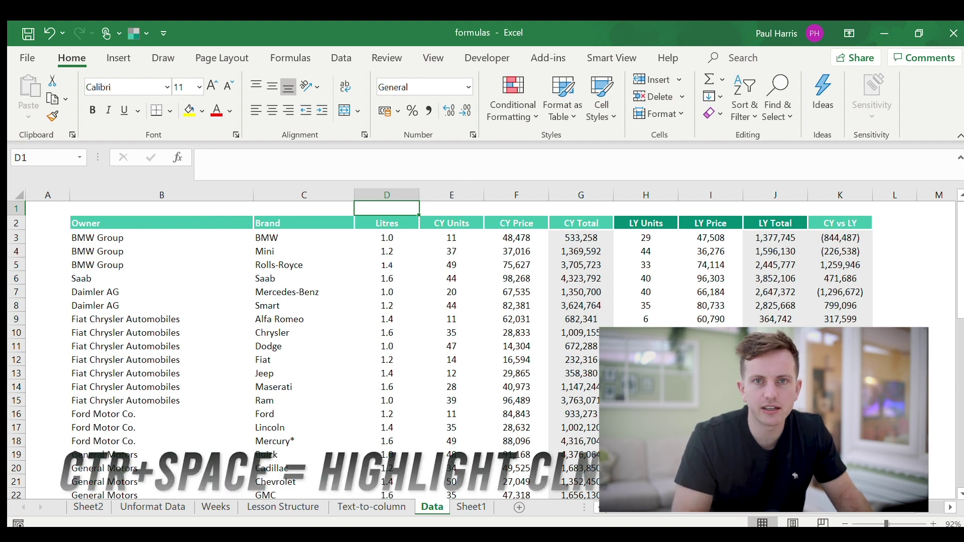
key("ctrl+space")
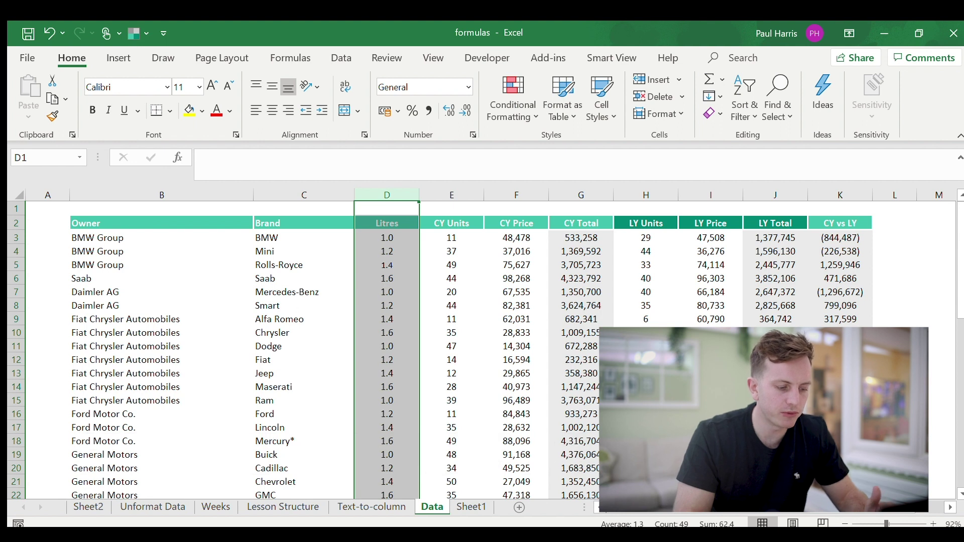
key("ctrl+shift+plus")
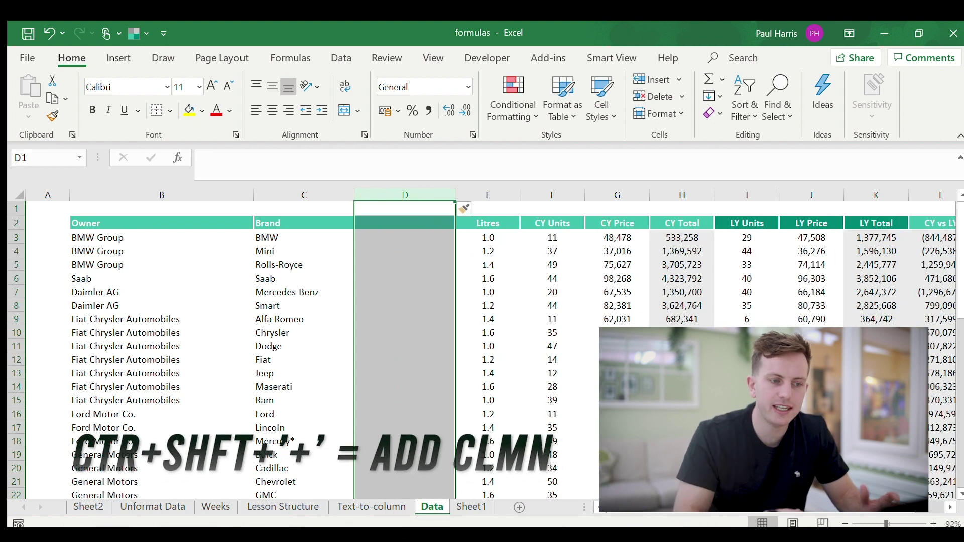
Step: Insert a blank row at row 5, above the Rolls-Royce entry
left_click(405, 237)
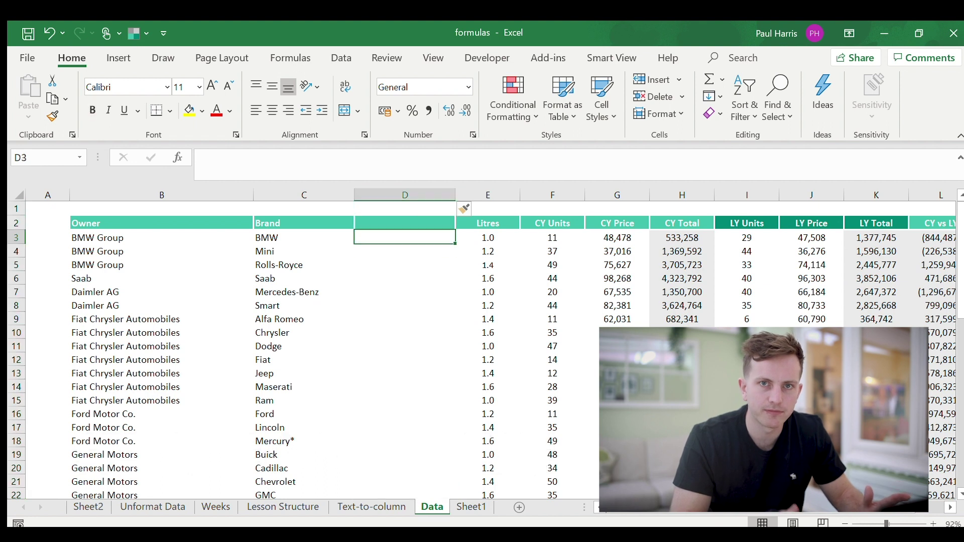
key("Down")
key("Down")
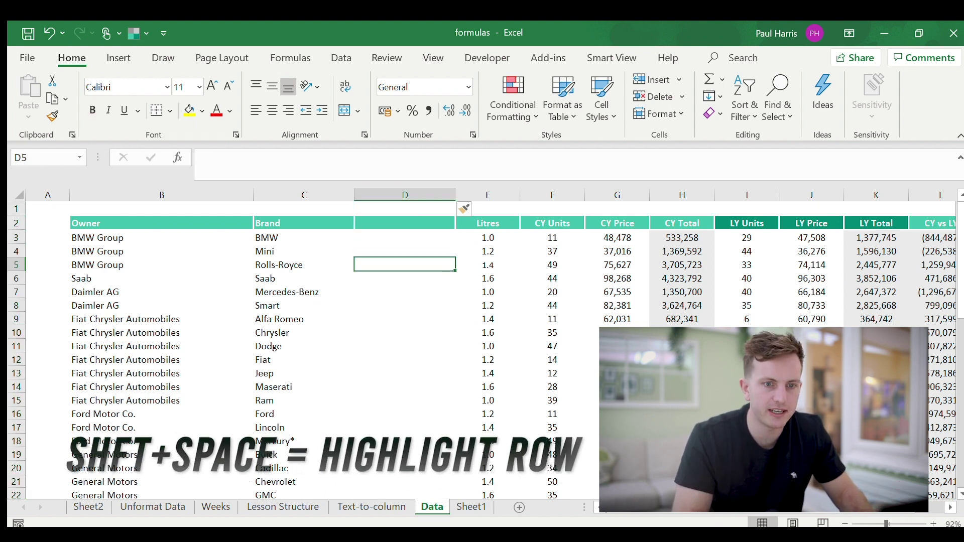
key("shift+space")
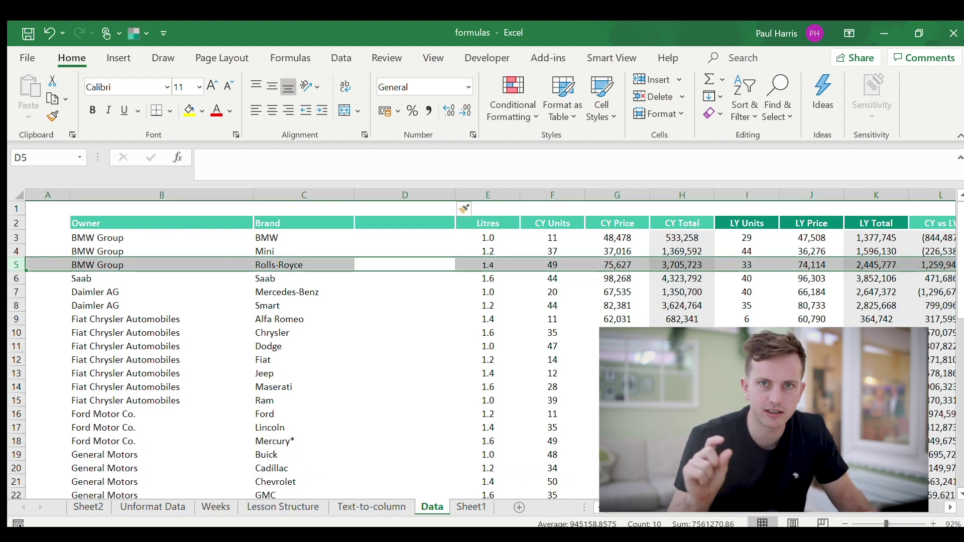
key("ctrl+shift+plus")
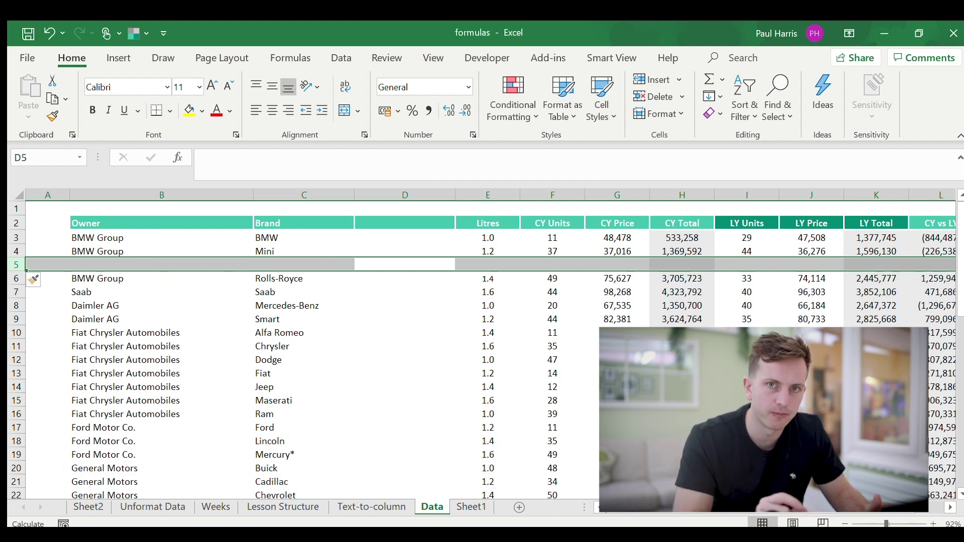
Step: Delete the empty column D between Brand and Litres
key("Left")
key("Left")
key("Left")
key("Right")
key("Right")
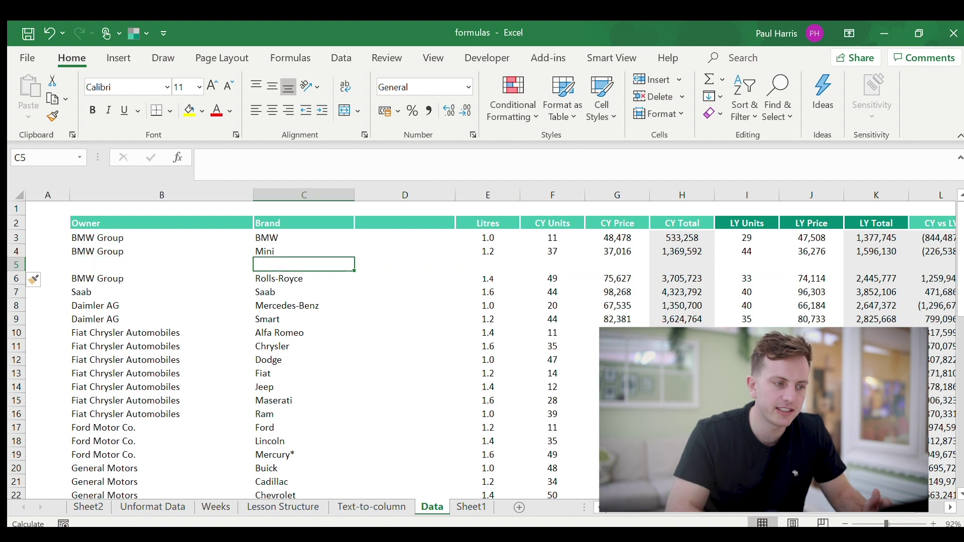
key("Right")
key("Right")
key("Right")
key("Right")
key("Left")
key("Left")
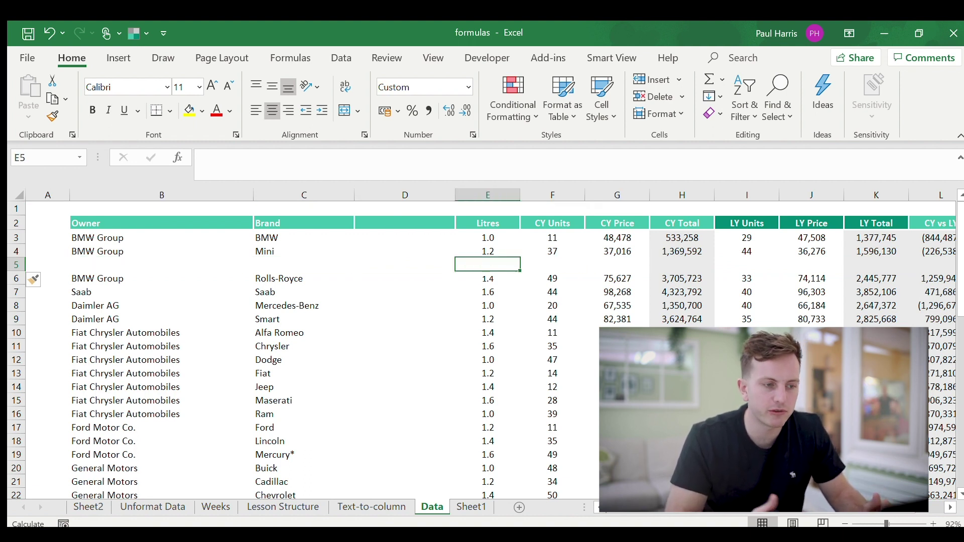
left_click(455, 264)
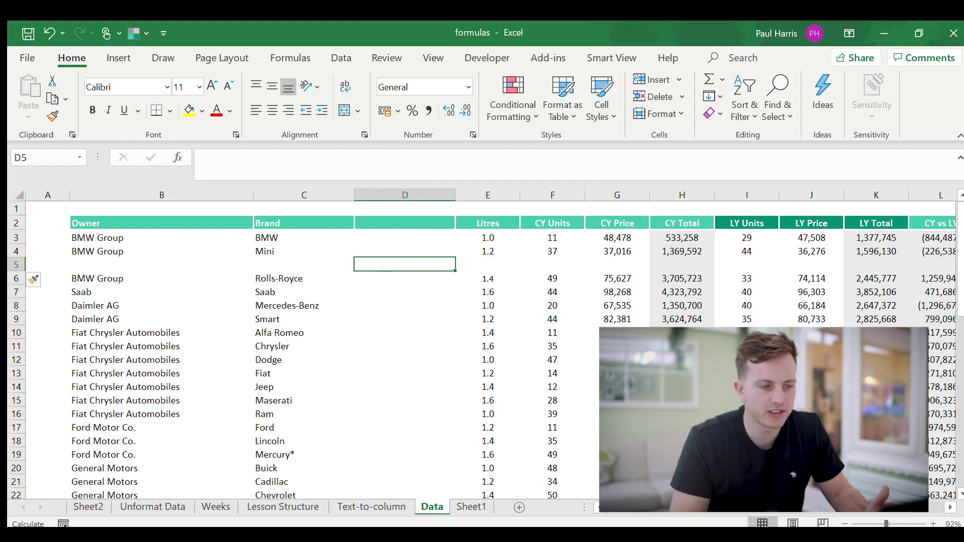
key("ctrl+space")
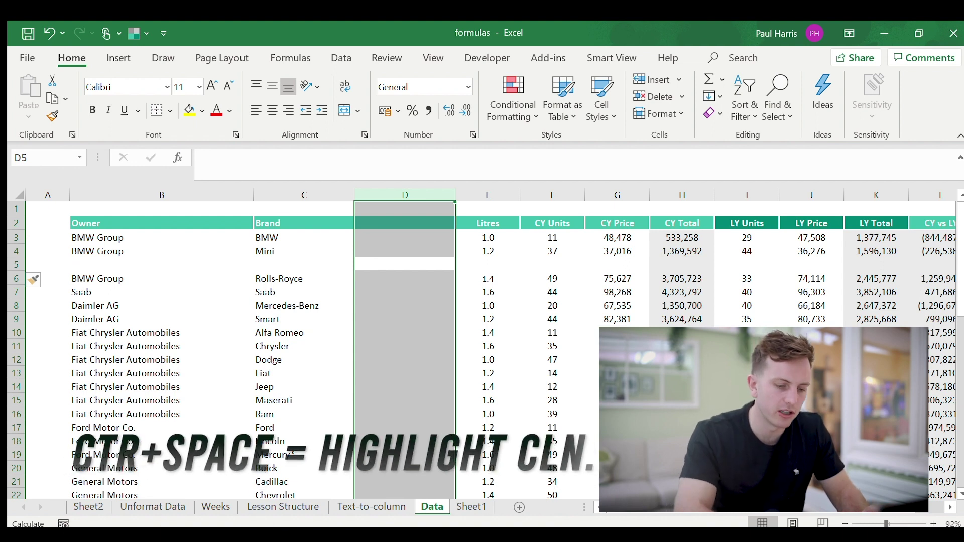
key("ctrl+minus")
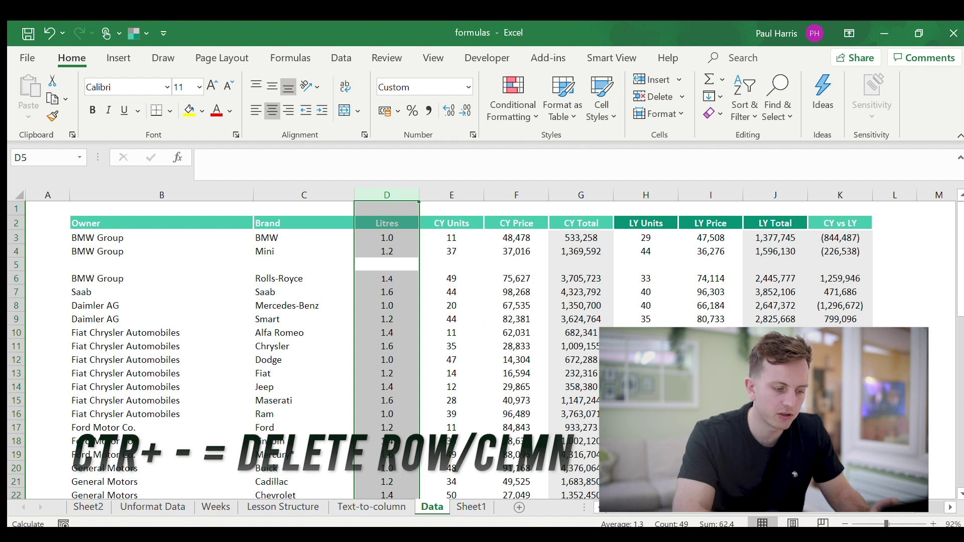
Step: Delete the blank row 5 so Rolls-Royce returns to row 5
left_click(386, 292)
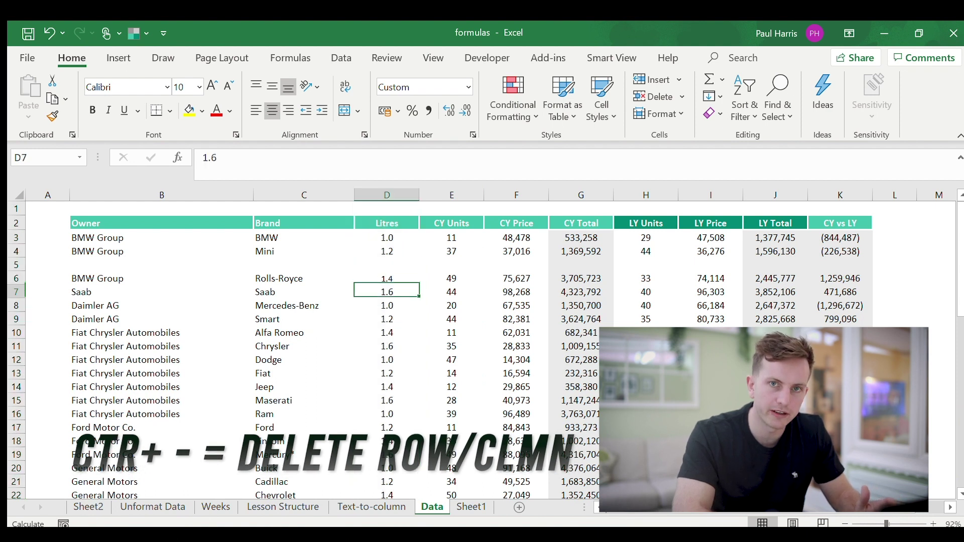
left_click(162, 278)
left_click(47, 264)
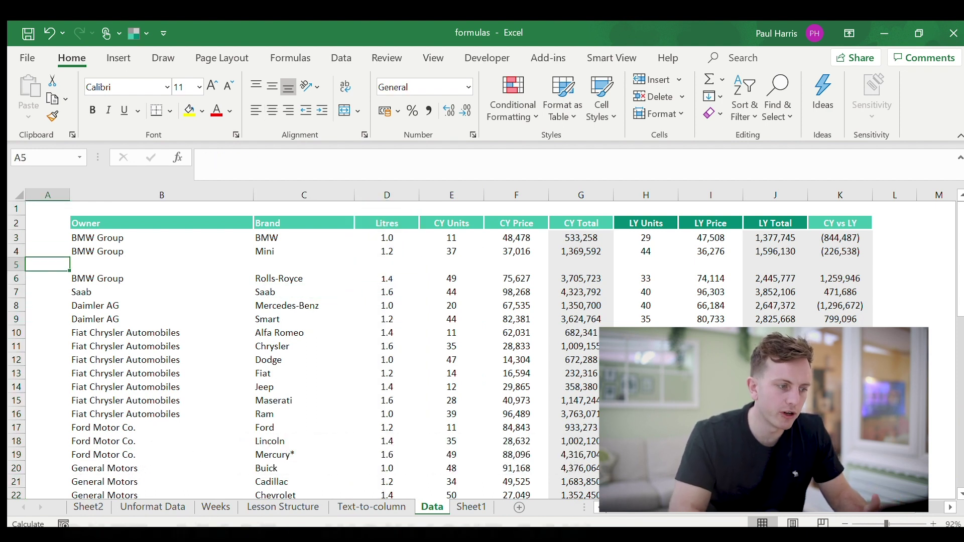
key("shift+space")
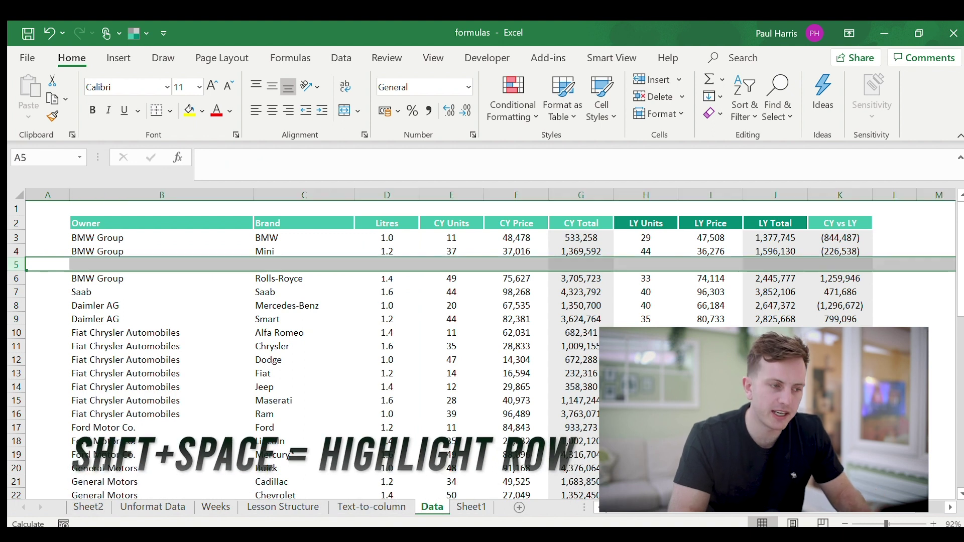
key("ctrl+minus")
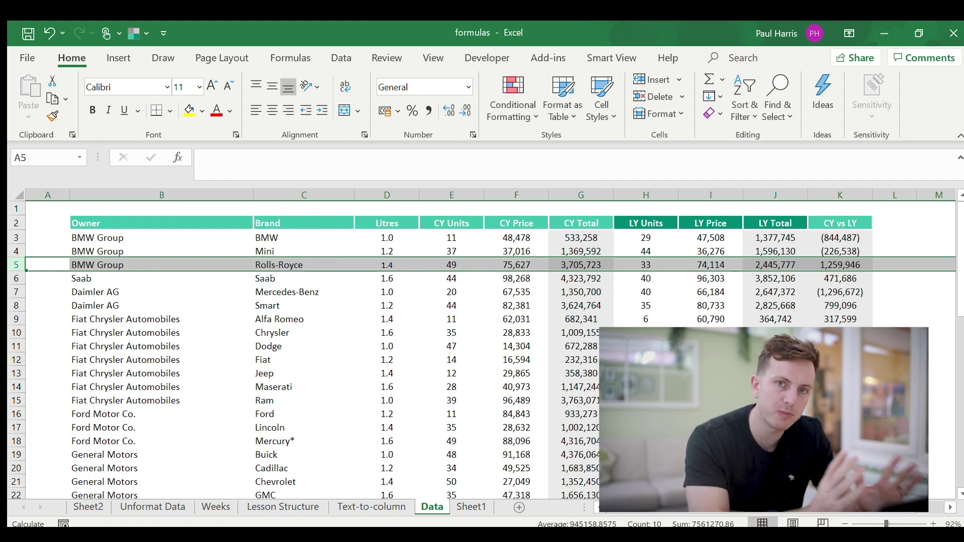
left_click(387, 264)
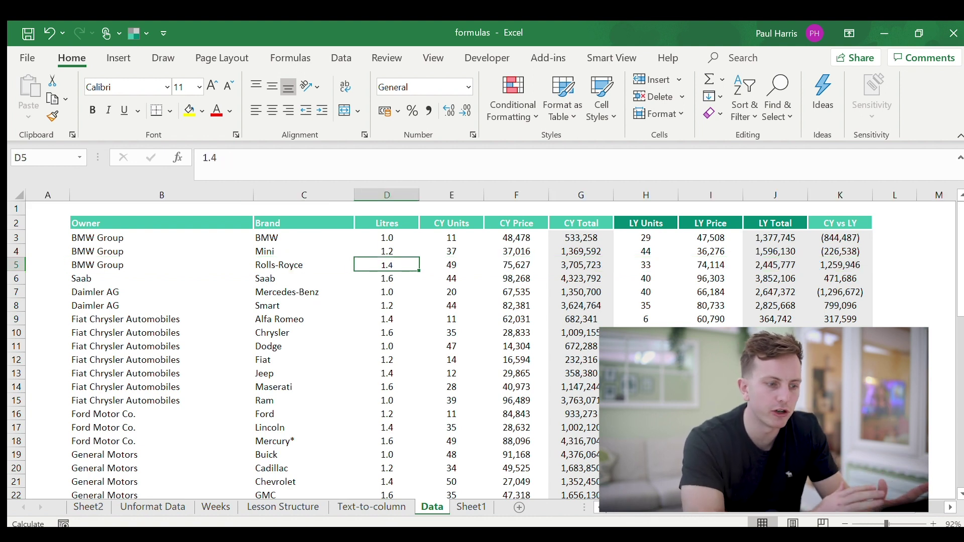
key("ctrl+space")
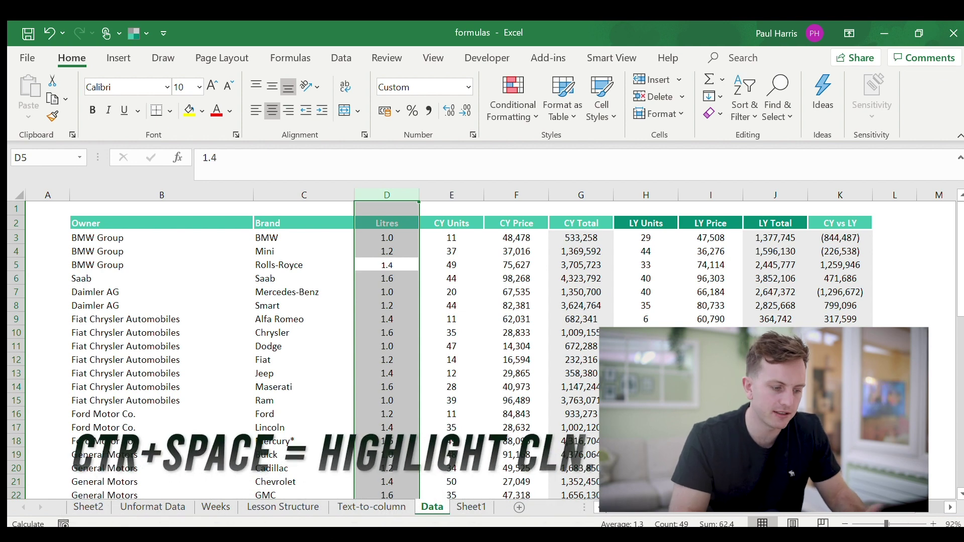
key("ctrl+c")
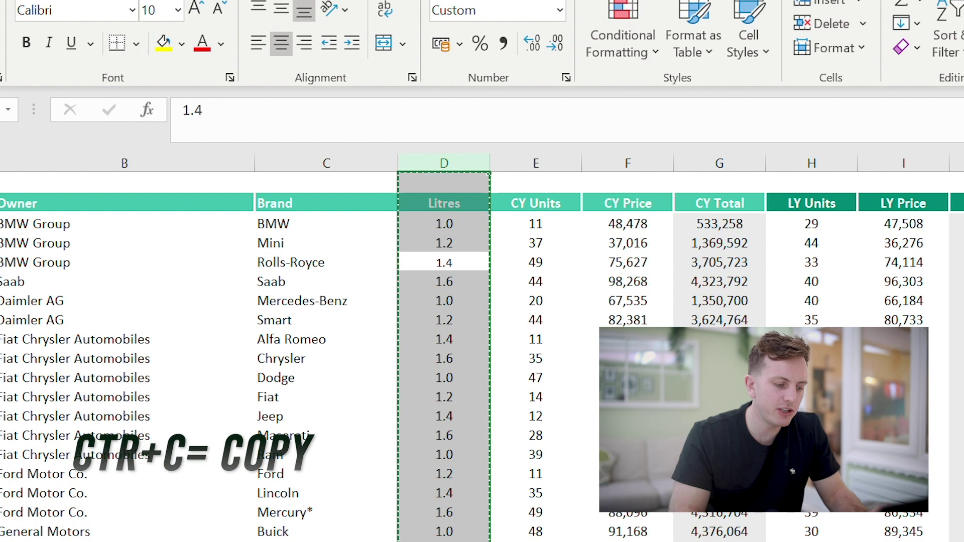
key("ctrl+plus")
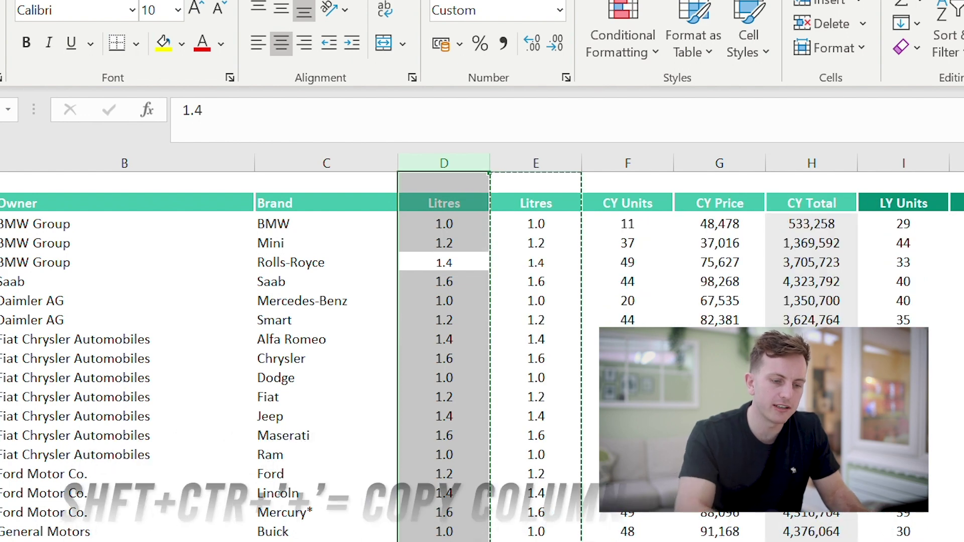
left_click(535, 262)
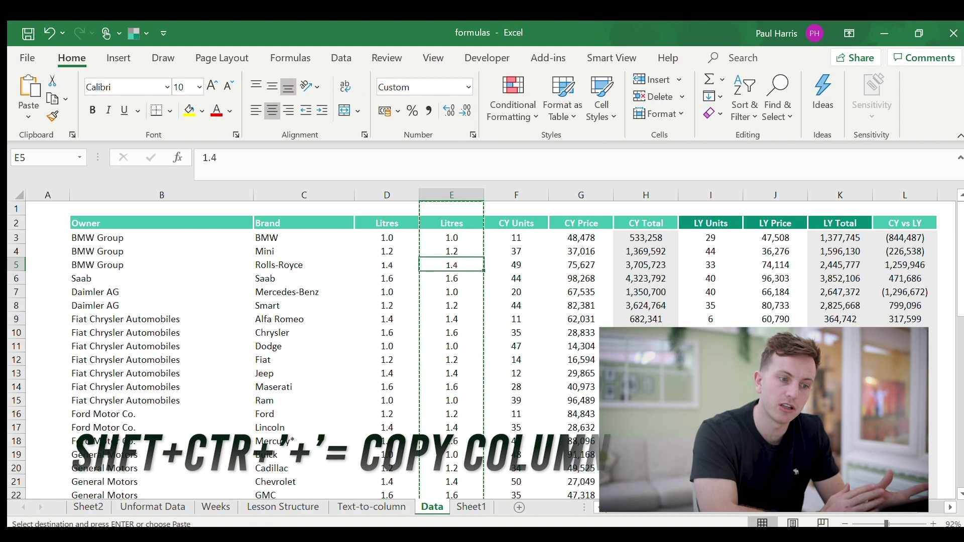
left_click(424, 263)
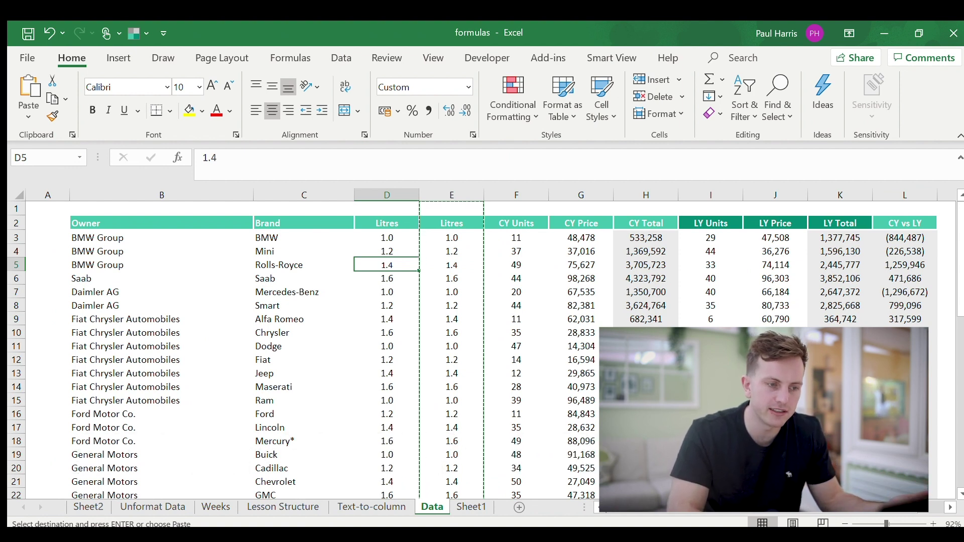
key("ctrl+z")
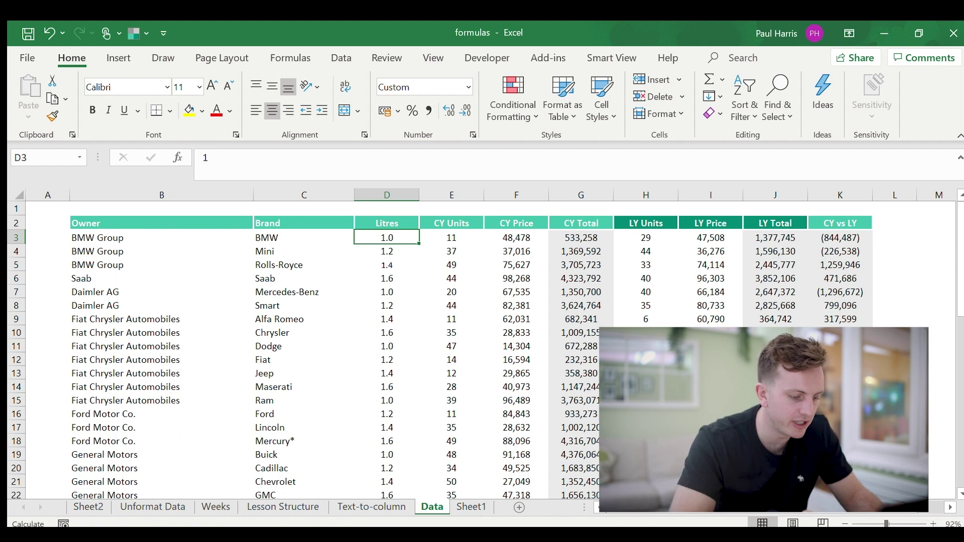
Step: Try a first Freeze Panes from the View options and test it in the Litres column
key("alt+w")
key("f")
key("f")
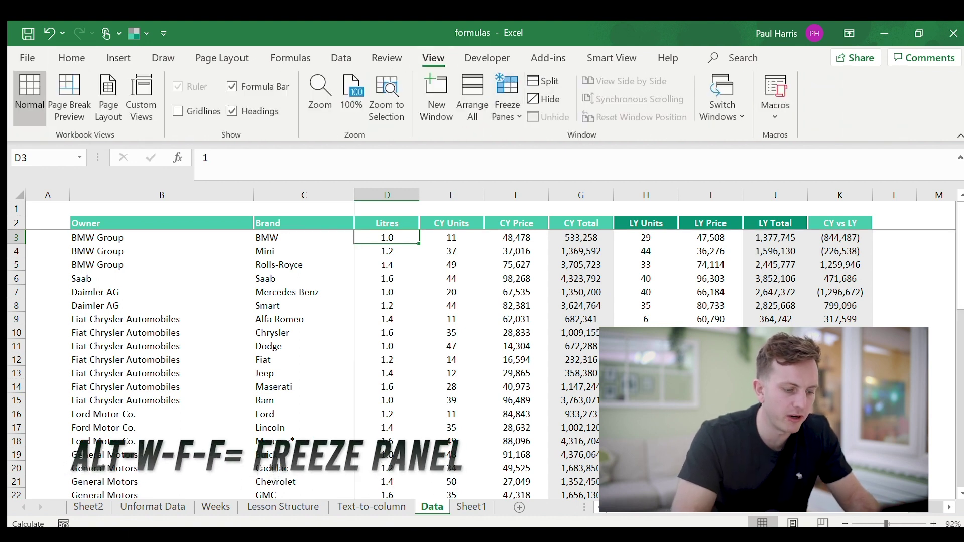
key("Down")
key("Down")
key("Down")
key("Down")
key("Down")
key("Down")
key("Down")
key("Down")
key("Down")
key("Down")
key("Down")
key("Down")
key("Down")
key("Down")
key("Down")
key("Down")
key("Down")
key("Down")
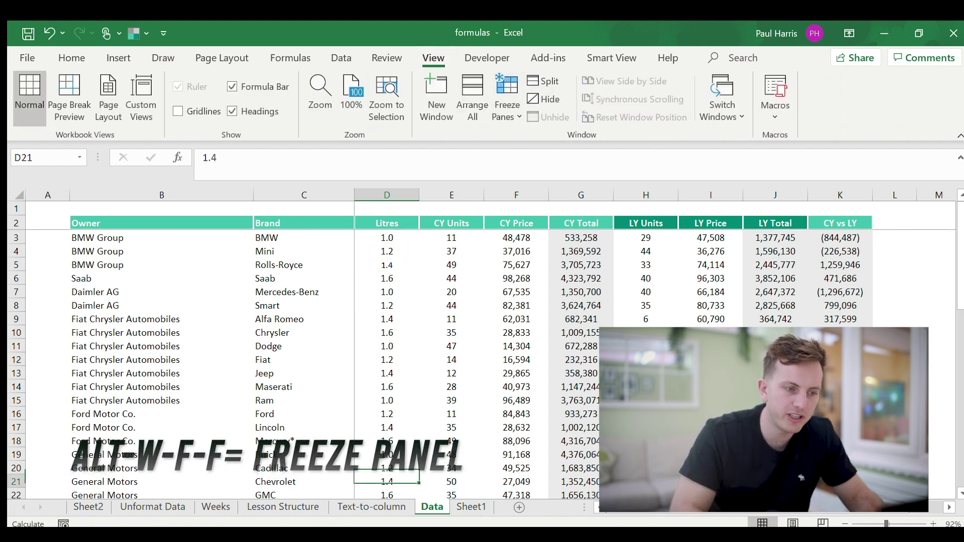
key("Down")
key("Down")
key("Down")
key("Down")
key("Down")
key("Down")
key("Down")
key("Down")
key("ctrl+Up")
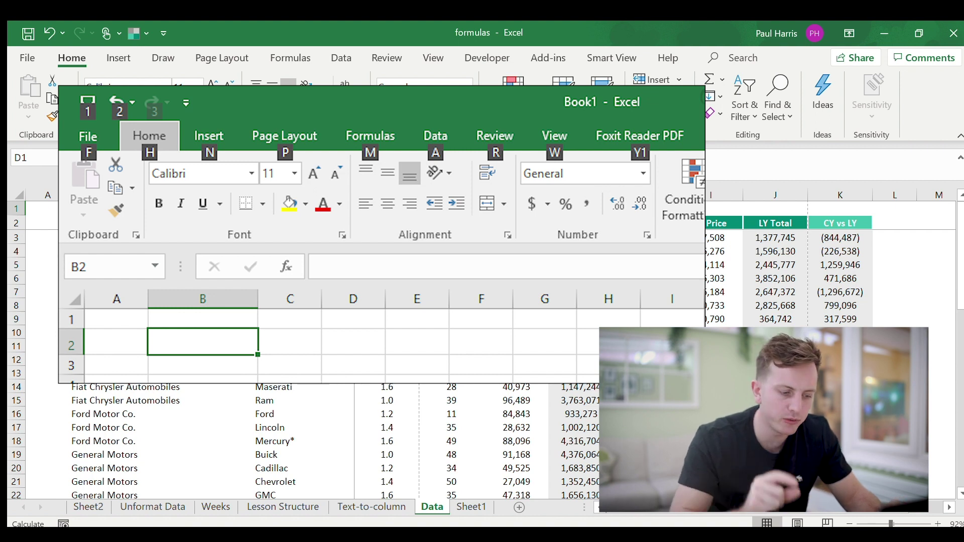
key("alt+w")
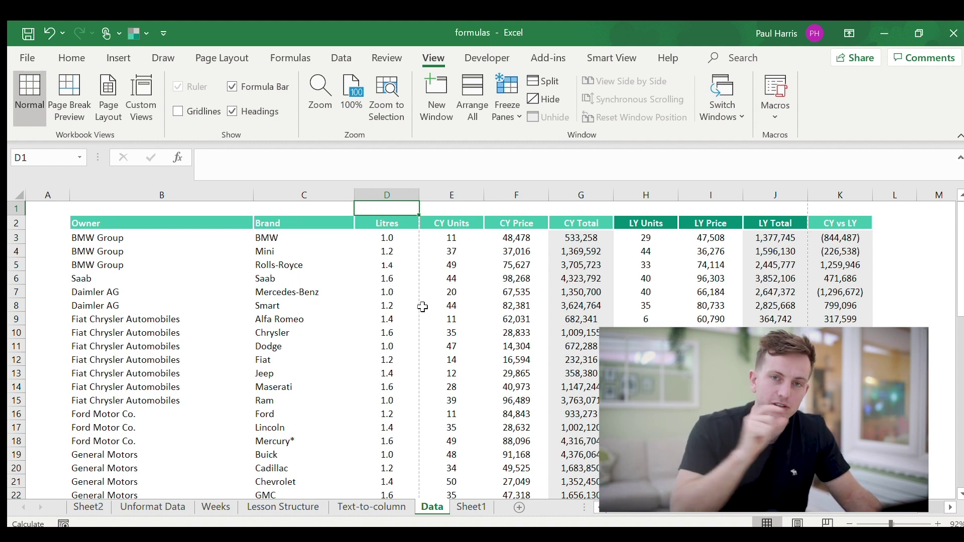
Step: Freeze panes at D3, fixing the header rows and the Owner and Brand columns
key("Down")
key("Down")
key("alt+w")
key("f")
key("f")
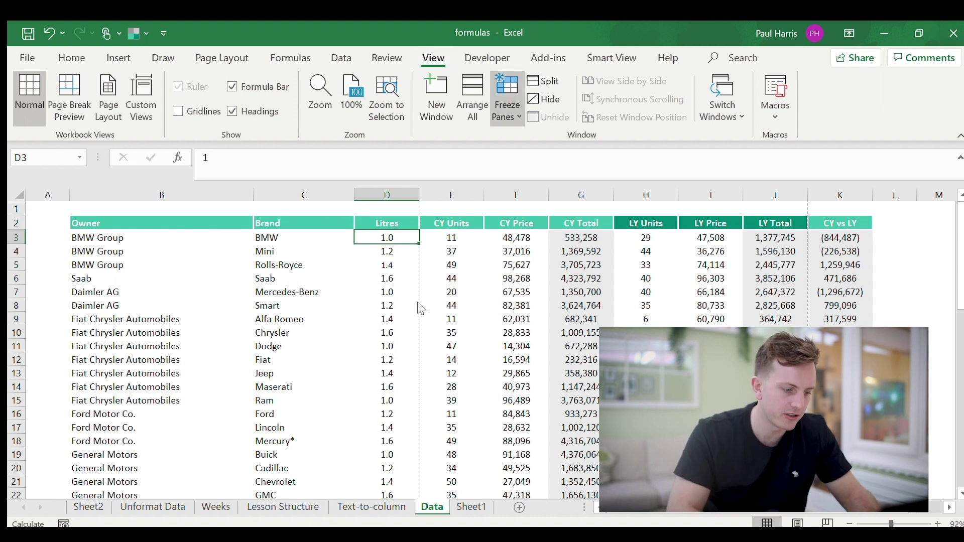
key("Up")
key("Down")
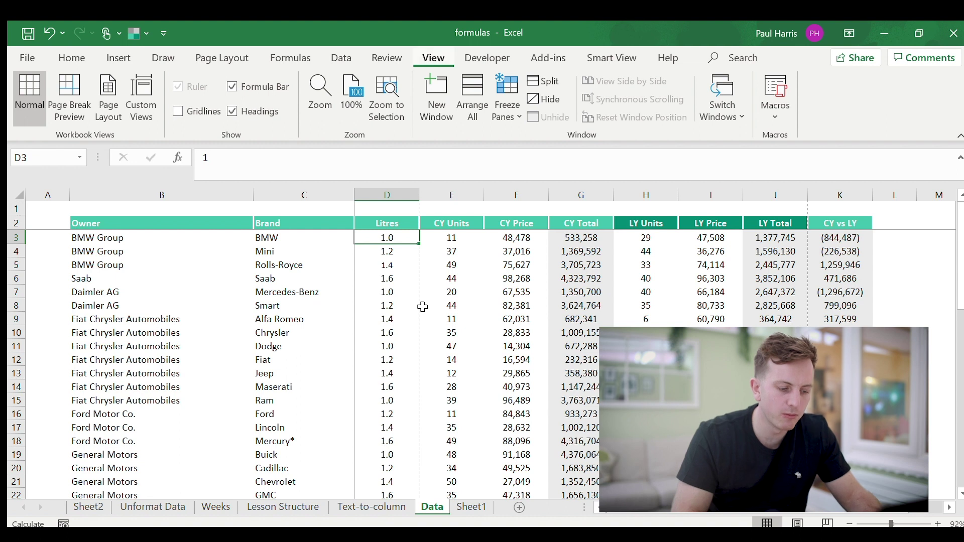
key("alt+h")
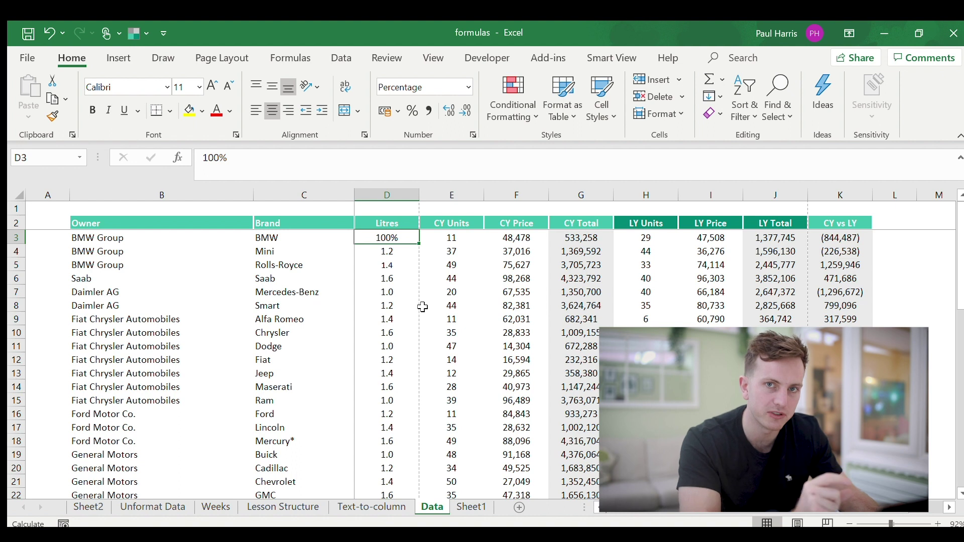
Step: Paste only D4's formats onto D3 so it shows 1.0 instead of 100%
key("Down")
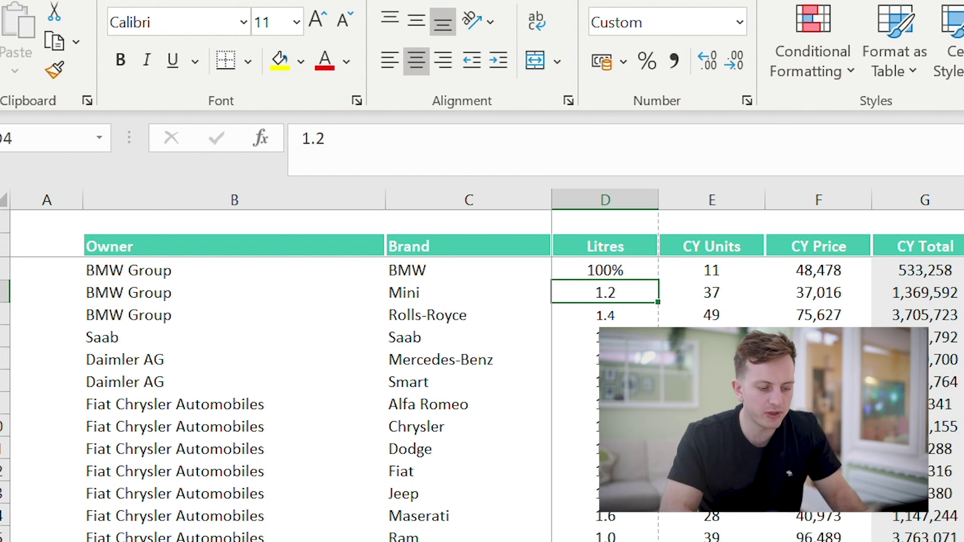
key("ctrl+c")
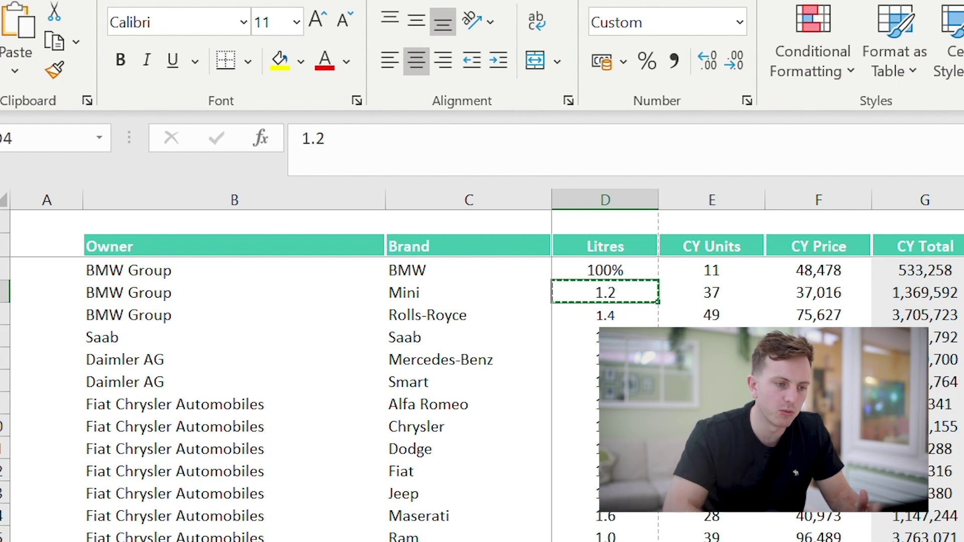
left_click(605, 270)
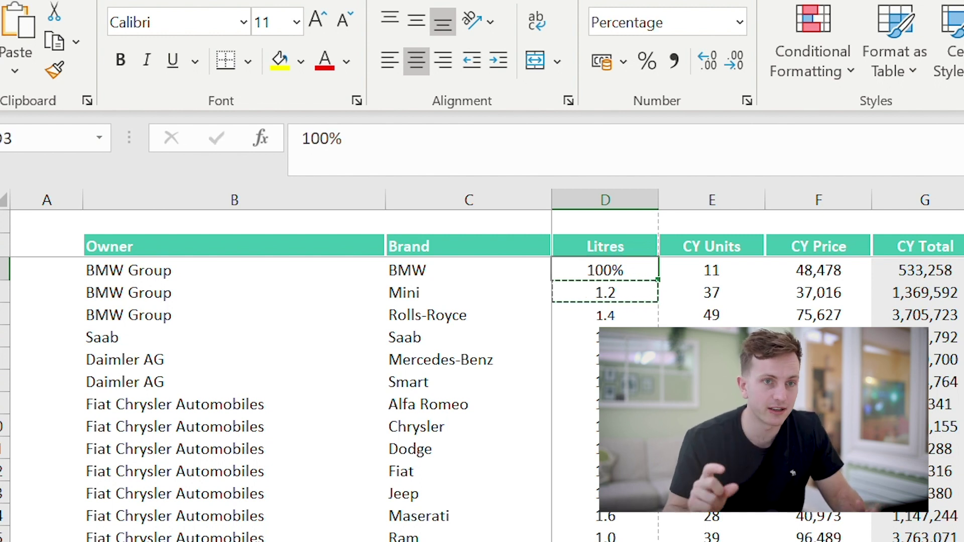
left_click(605, 293)
left_click(605, 270)
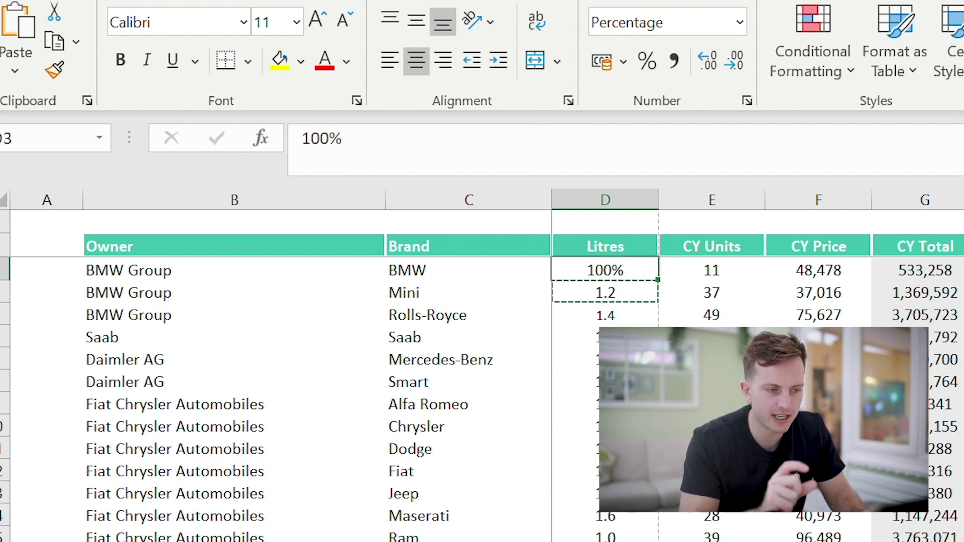
key("ctrl+super+v")
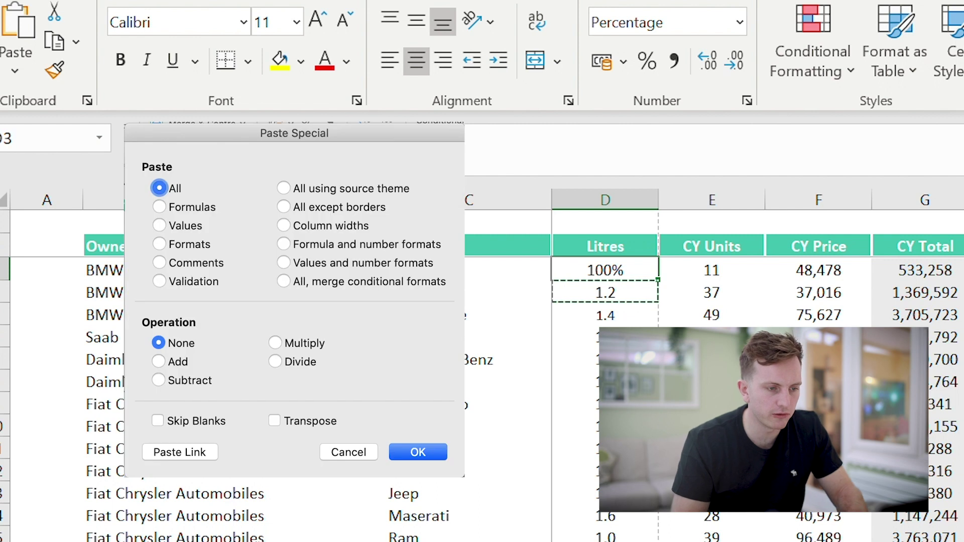
left_click(159, 244)
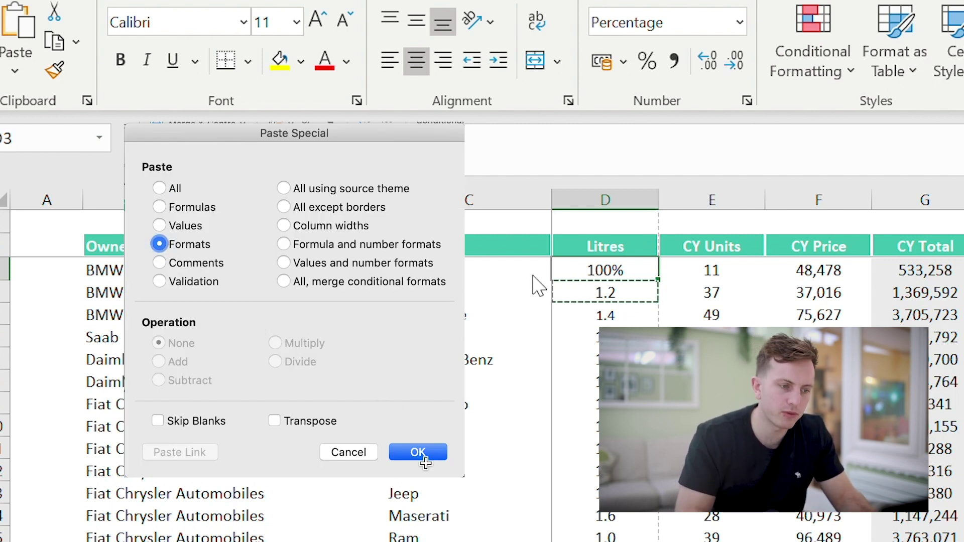
left_click(418, 452)
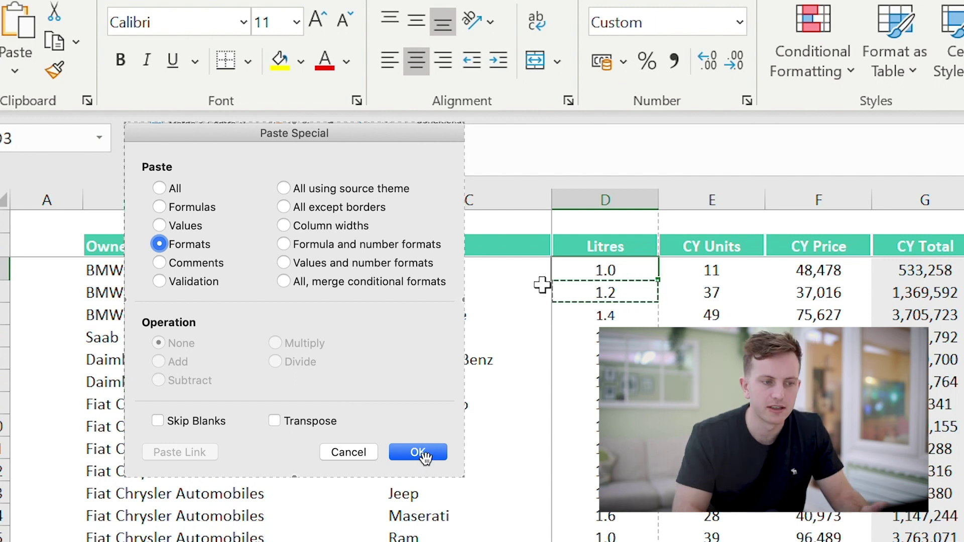
key("Down")
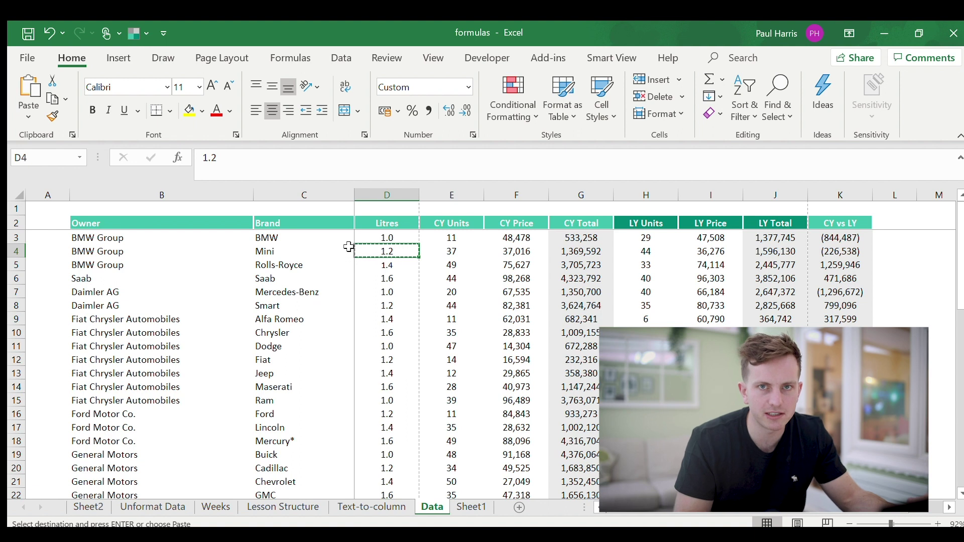
Step: Cancel the pending copy and jump down the CY Units column to the Grand total row
key("Escape")
key("Down")
key("Down")
key("Down")
key("Down")
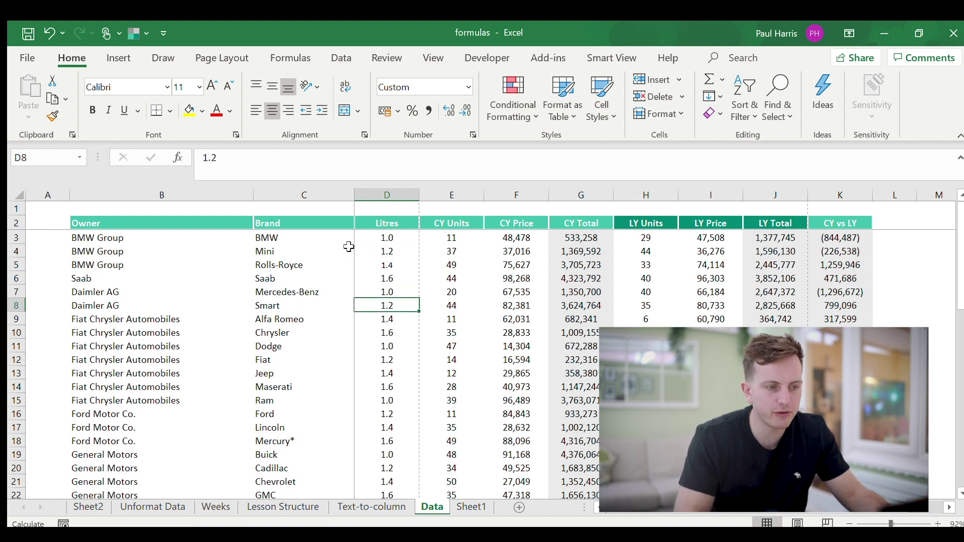
key("Up")
key("Up")
key("Up")
key("Up")
key("Up")
key("Up")
key("Down")
key("Right")
key("Right")
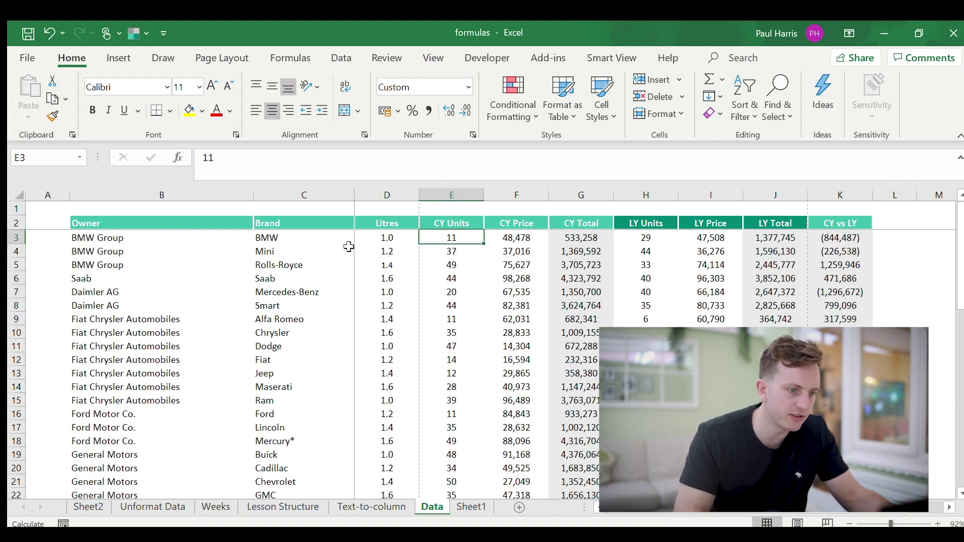
key("Left")
key("ctrl+Down")
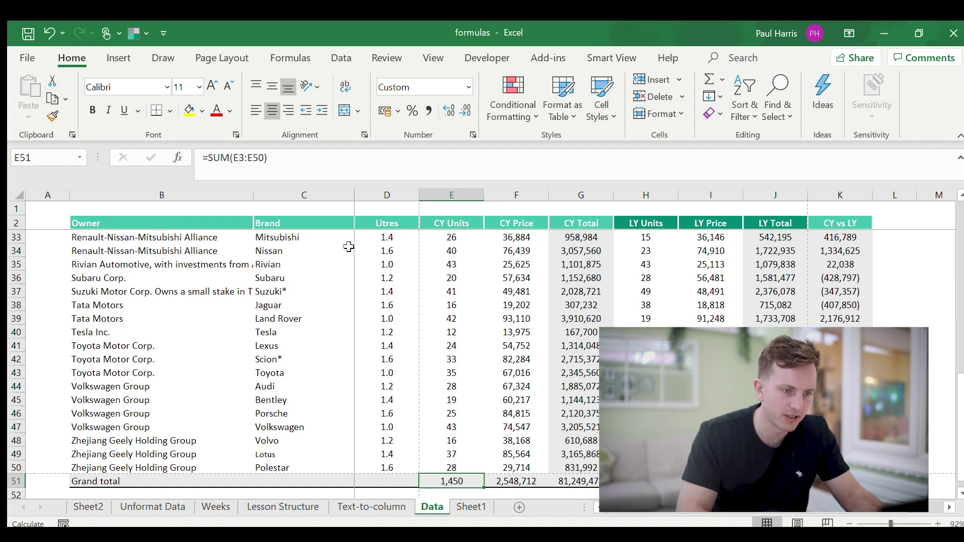
key("ctrl+Left")
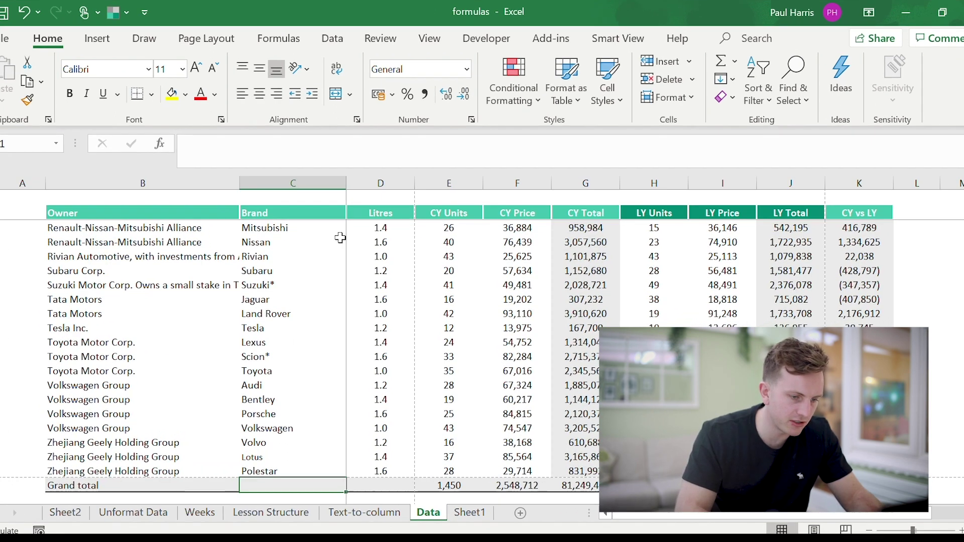
Step: Select the Grand total row from its label across and make it bold
key("ctrl+Right")
key("Left")
key("Left")
key("Left")
key("Left")
key("Right")
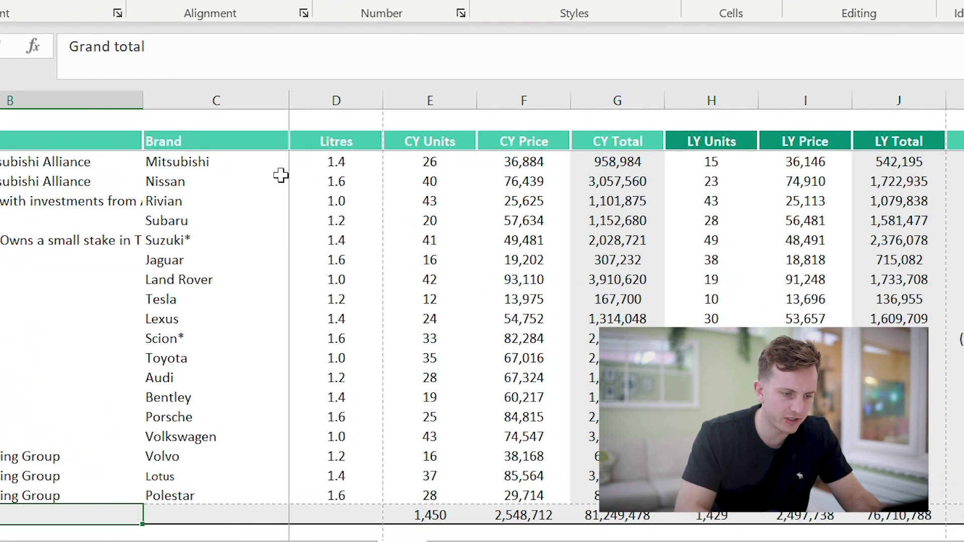
key("ctrl+Right")
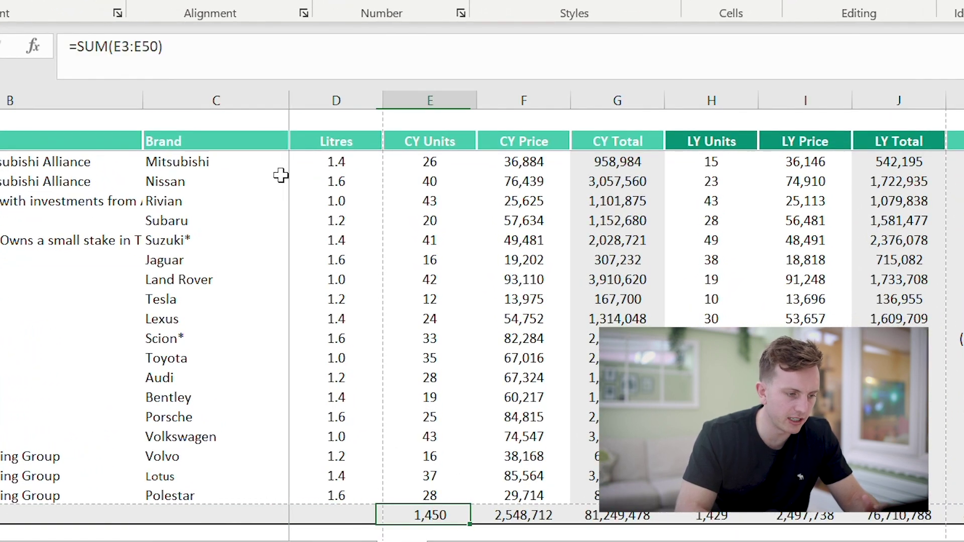
key("Left")
key("Left")
key("Left")
key("Left")
key("Right")
key("Right")
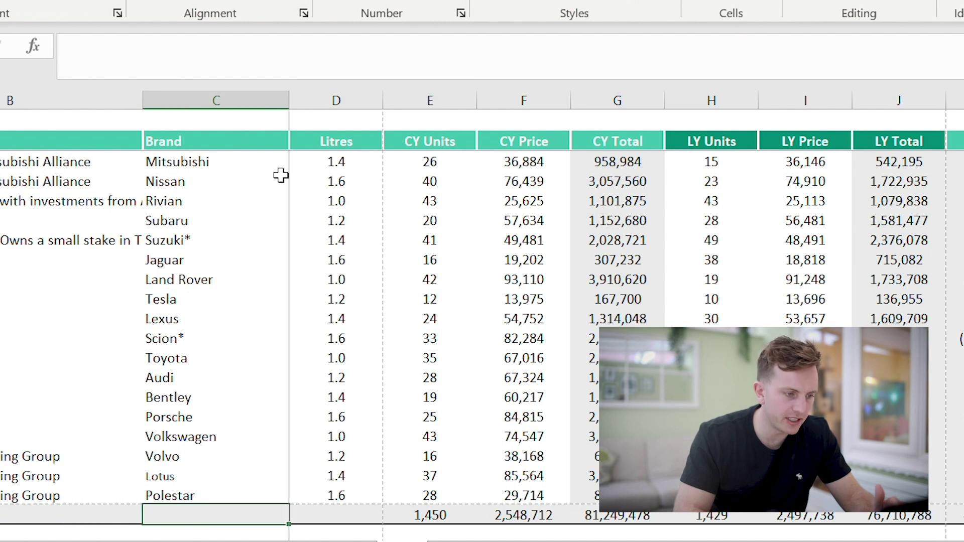
key("Home")
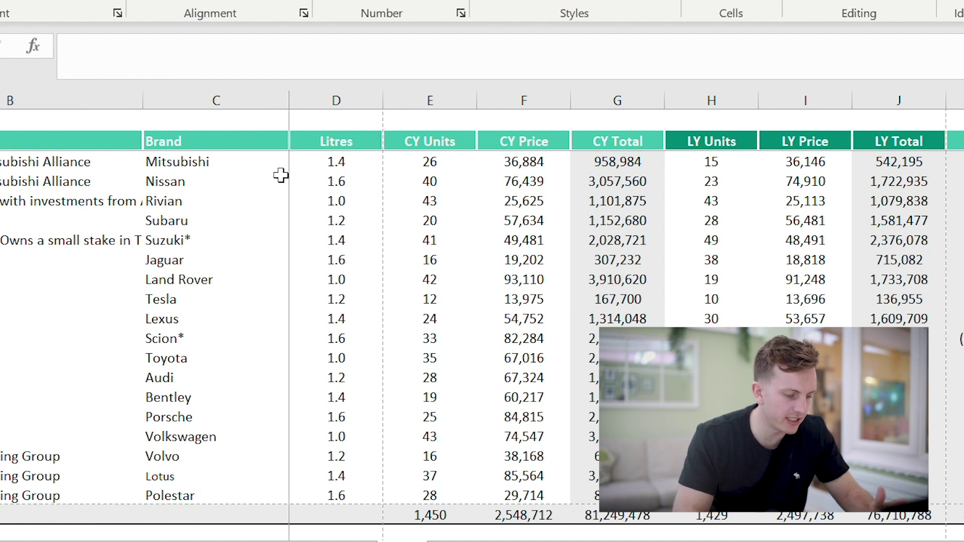
key("Right")
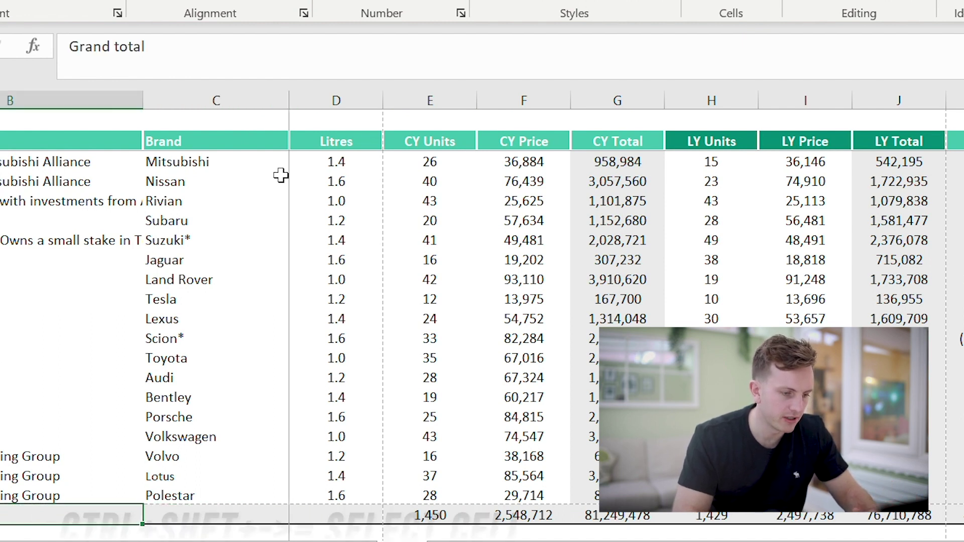
key("ctrl+shift+Right")
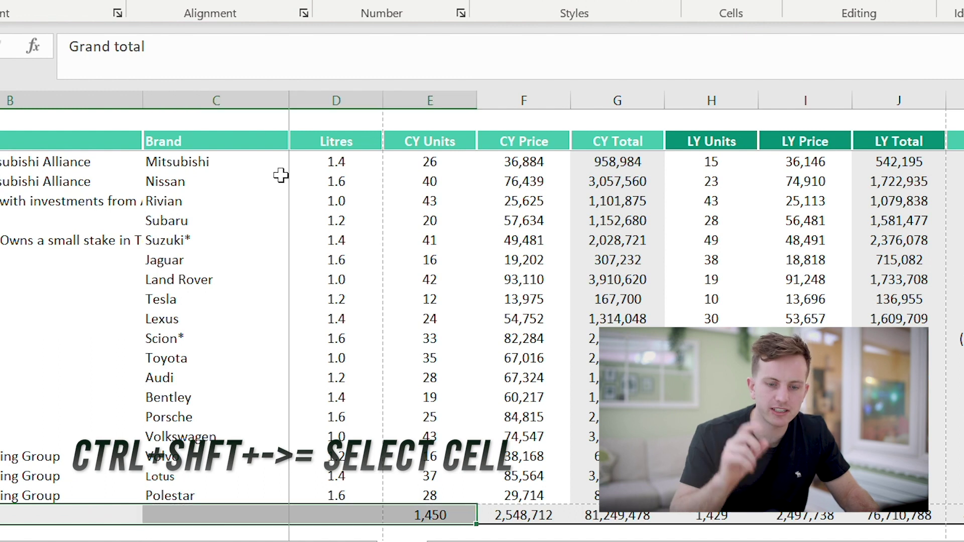
key("ctrl+shift+Right")
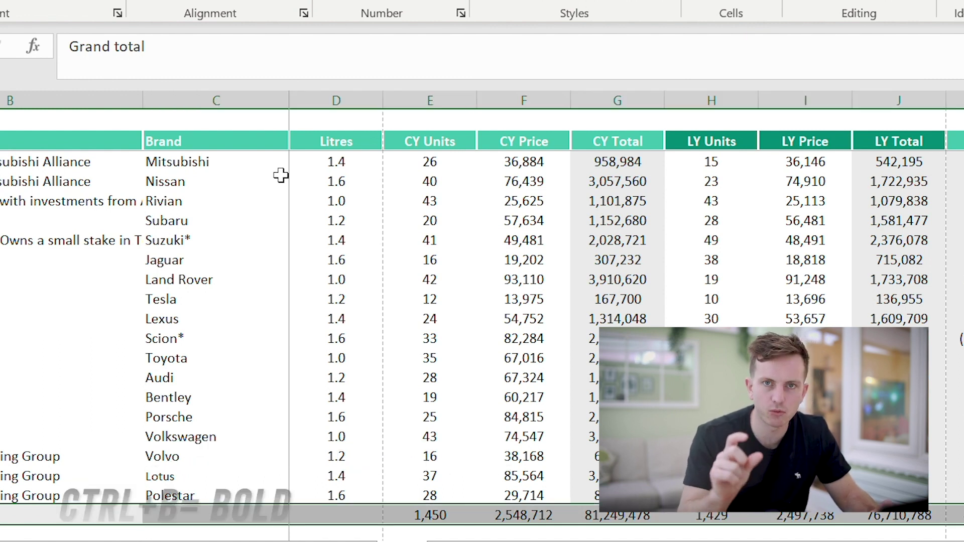
key("ctrl+b")
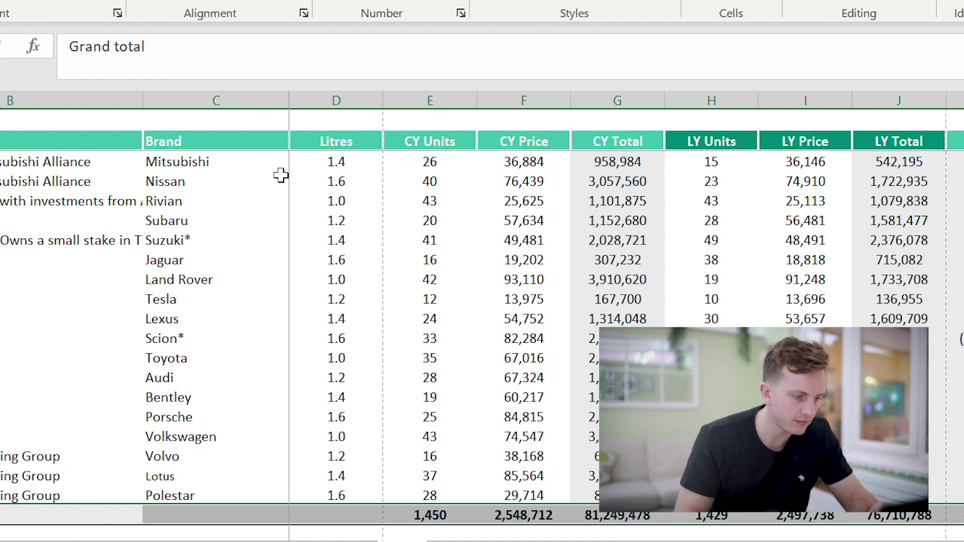
Step: Clear the Grand total sums from CY Units across to LY Total
key("Right")
key("Right")
key("Right")
key("Right")
key("Right")
key("Right")
key("Right")
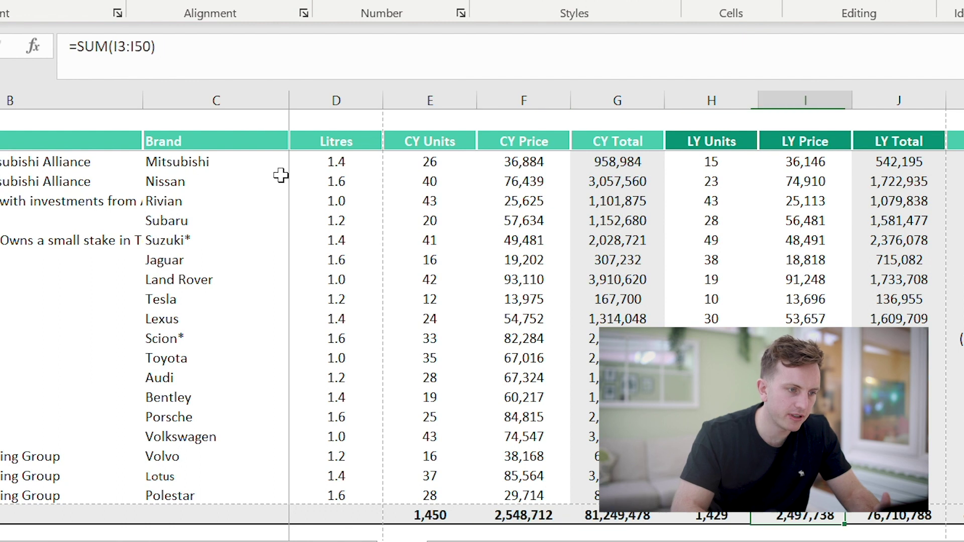
key("Right")
key("Right")
key("Left")
key("Left")
key("Left")
key("Left")
key("Left")
key("Left")
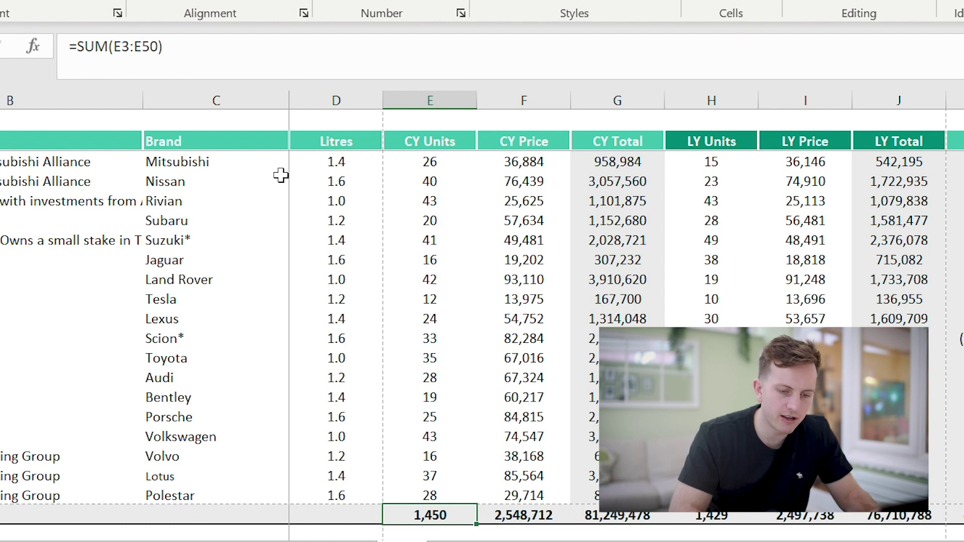
key("ctrl+shift+Right")
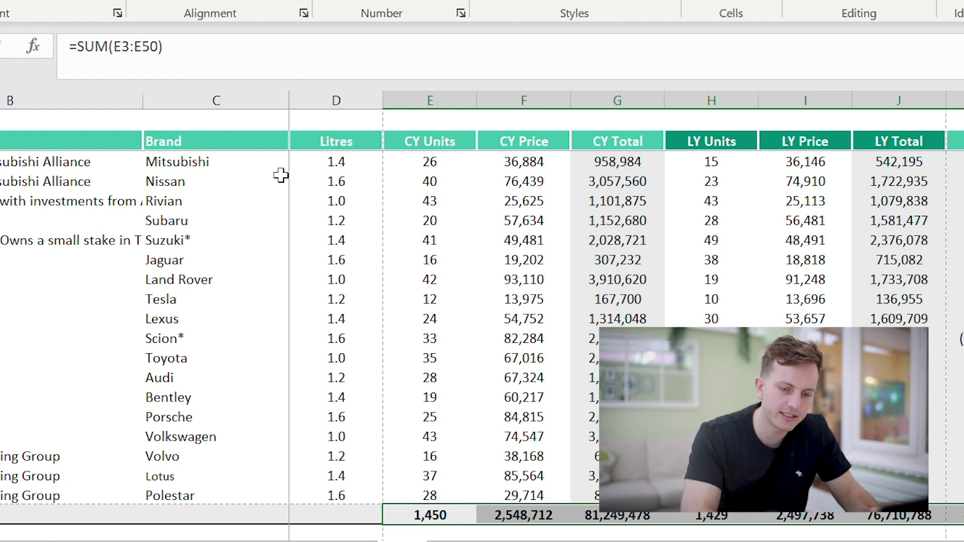
key("Delete")
key("Left")
key("Right")
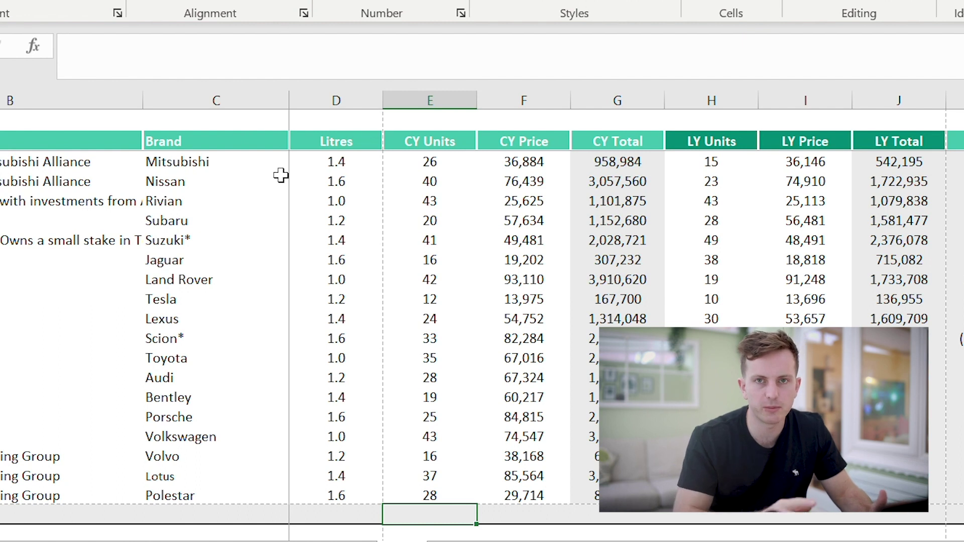
Step: AutoSum CY Units in E51 and paste that SUM formula across F51:K51
key("alt+equal")
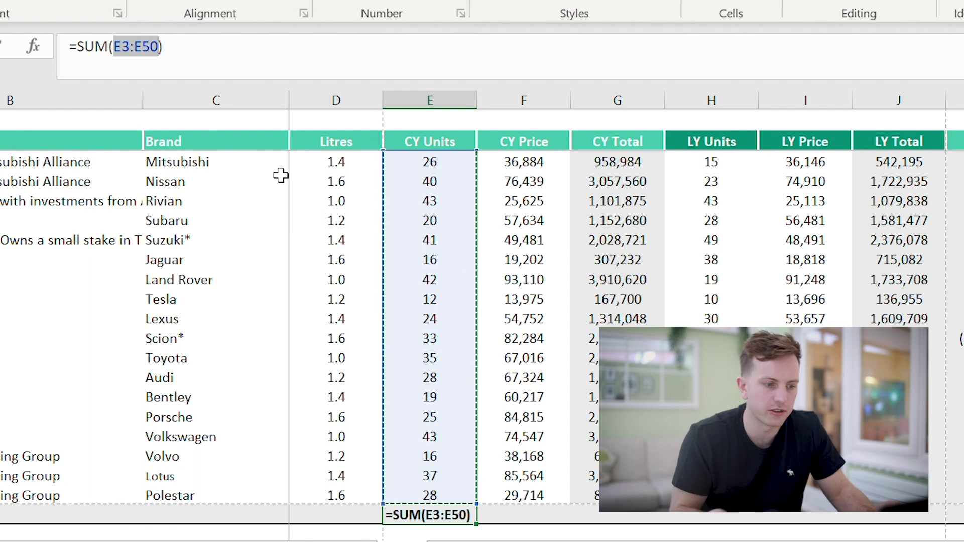
key("Return")
key("Up")
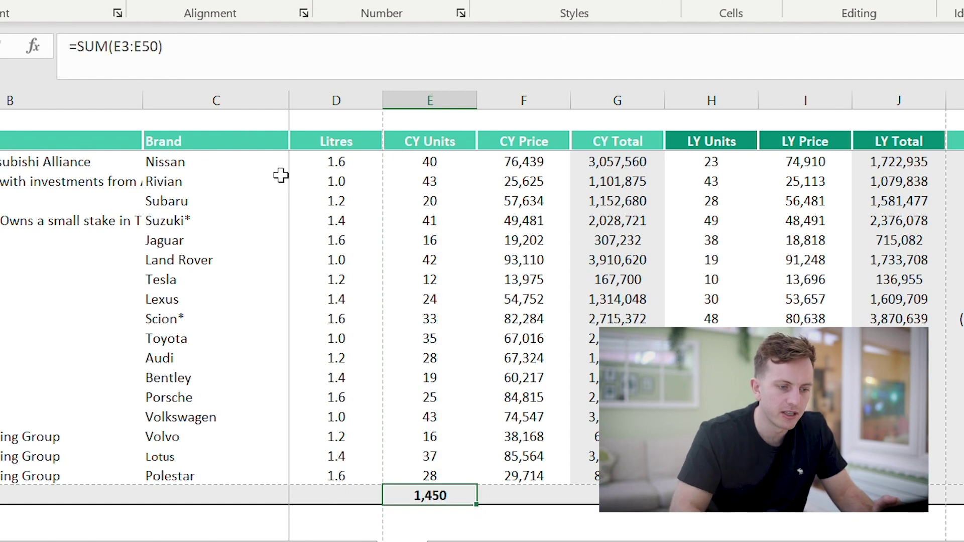
key("ctrl+c")
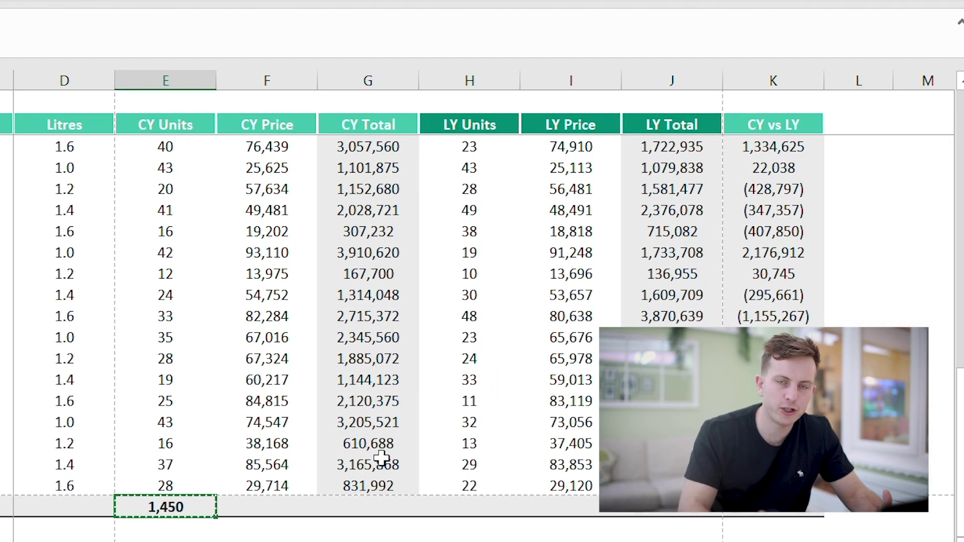
key("shift+Right")
key("shift+Right")
key("shift+Right")
key("shift+Right")
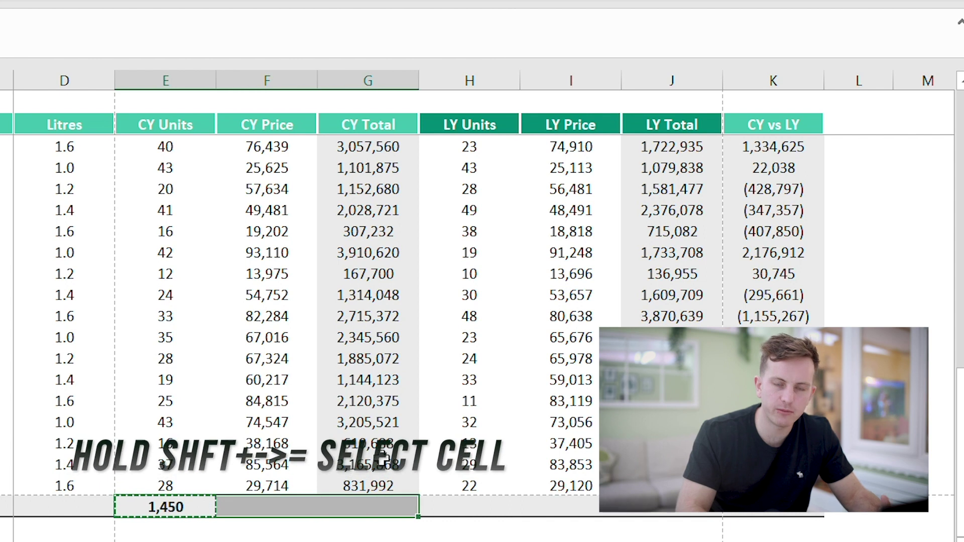
key("shift+Right")
key("shift+Right")
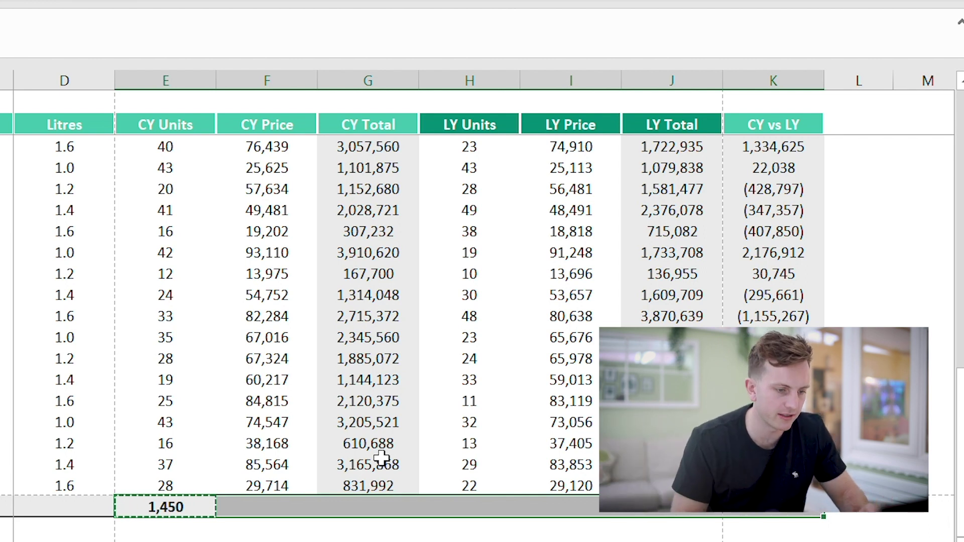
key("ctrl+v")
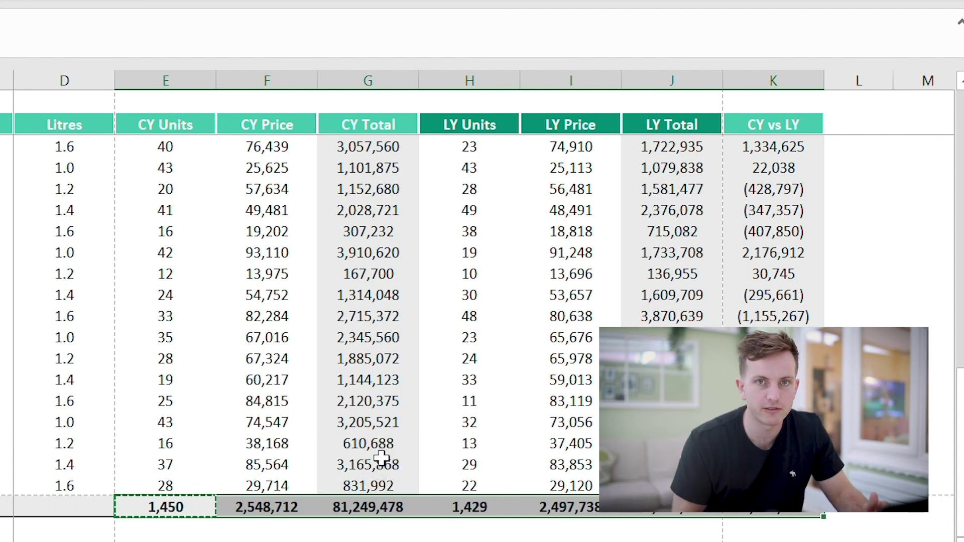
key("Up")
key("Up")
key("Up")
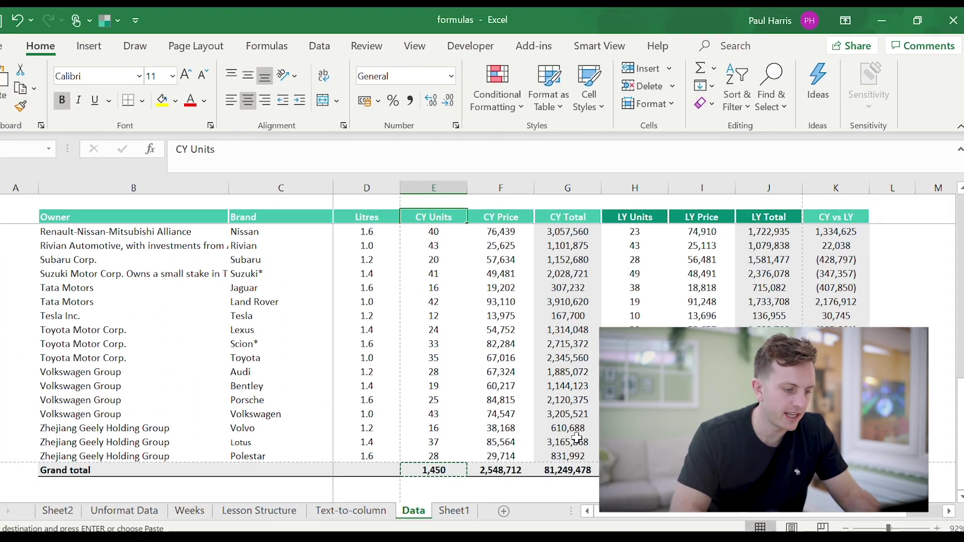
key("ctrl+Up")
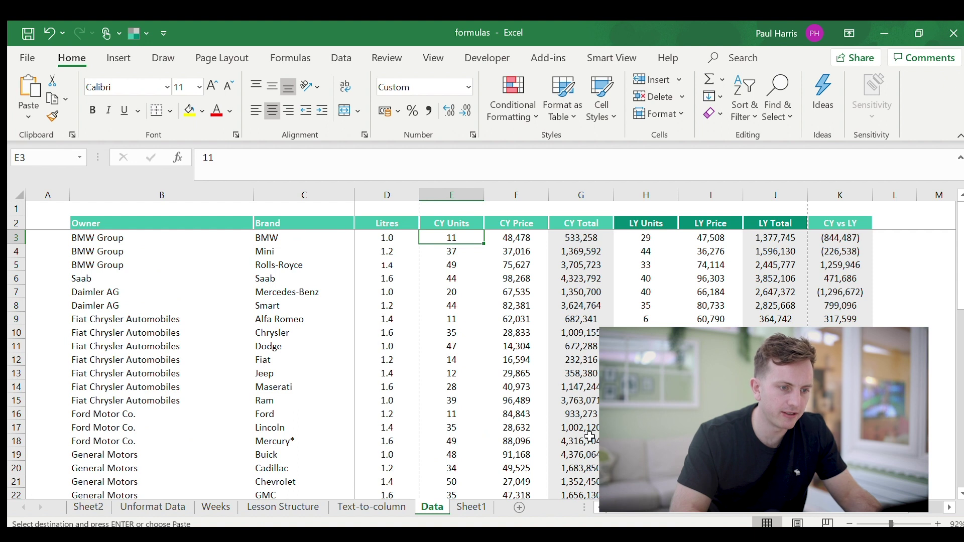
key("Left")
key("Left")
key("Left")
key("Left")
key("Right")
key("Right")
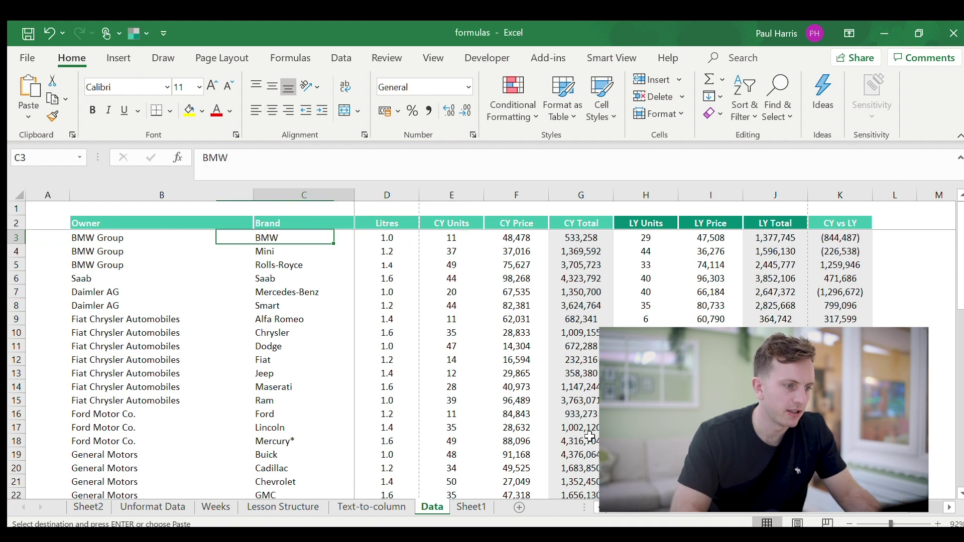
key("Right")
key("Right")
key("Right")
key("Right")
key("Right")
key("Right")
key("Right")
key("Right")
key("Right")
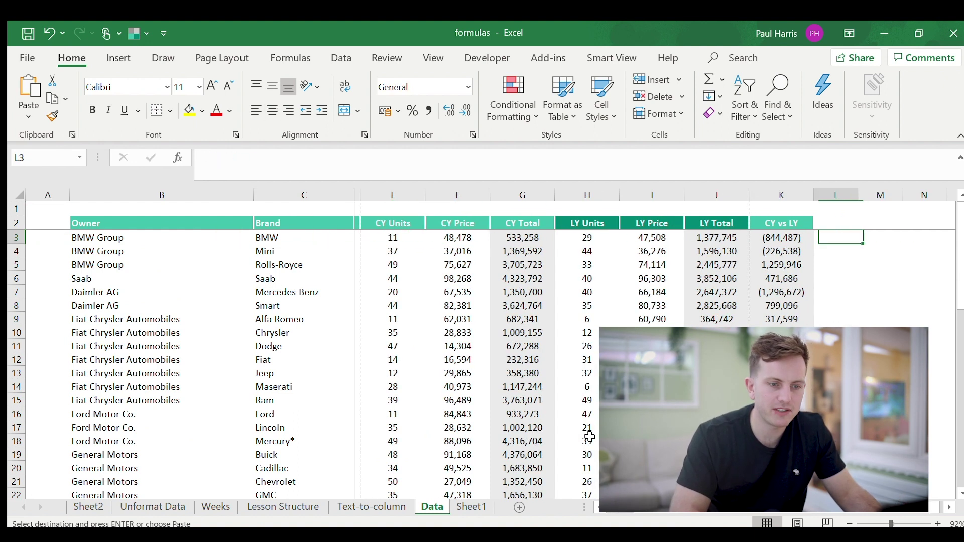
key("Left")
key("Left")
key("Left")
key("Left")
key("Left")
key("Left")
key("Left")
key("Left")
key("Left")
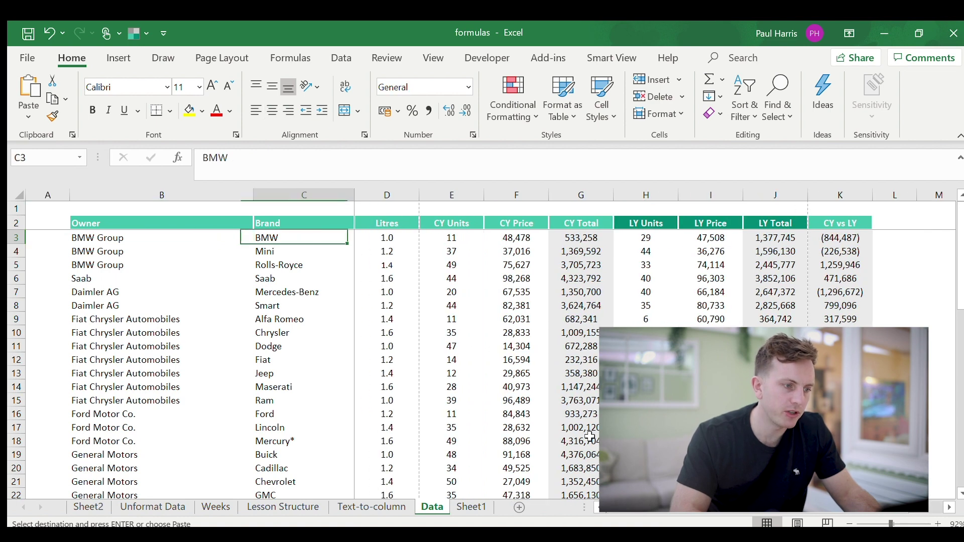
key("Left")
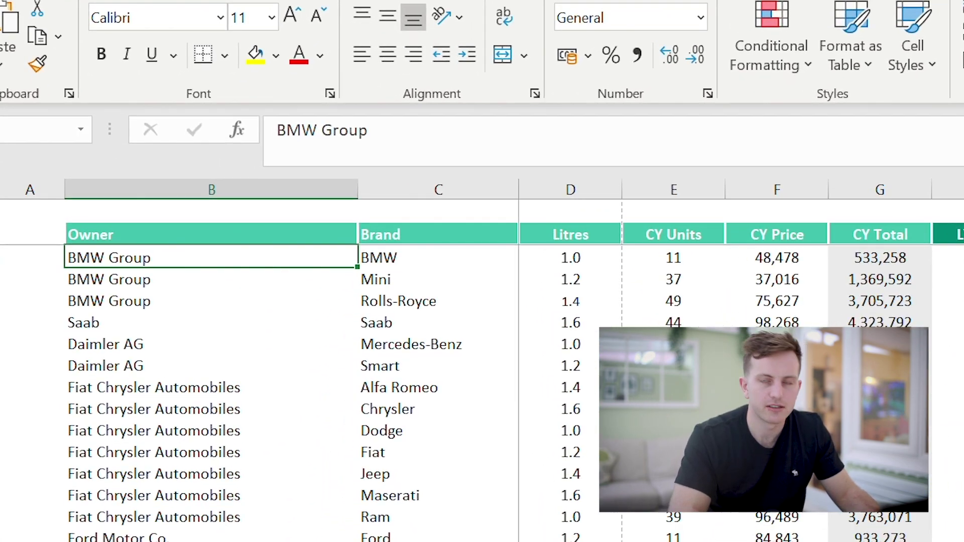
key("F2")
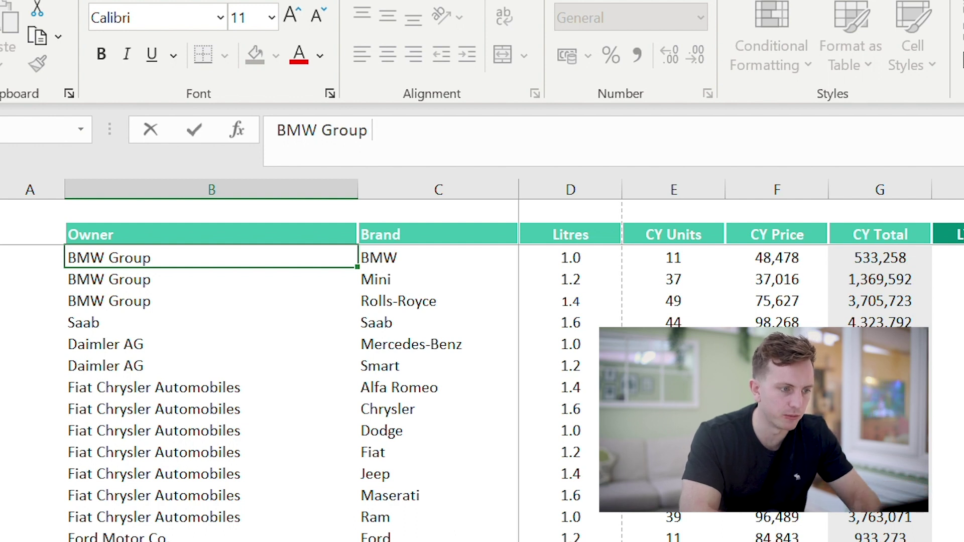
type("dfsa;lkjdsflk")
key("BackSpace")
key("BackSpace")
key("BackSpace")
key("BackSpace")
key("BackSpace")
key("BackSpace")
key("BackSpace")
key("BackSpace")
key("BackSpace")
key("BackSpace")
key("BackSpace")
key("BackSpace")
key("BackSpace")
key("BackSpace")
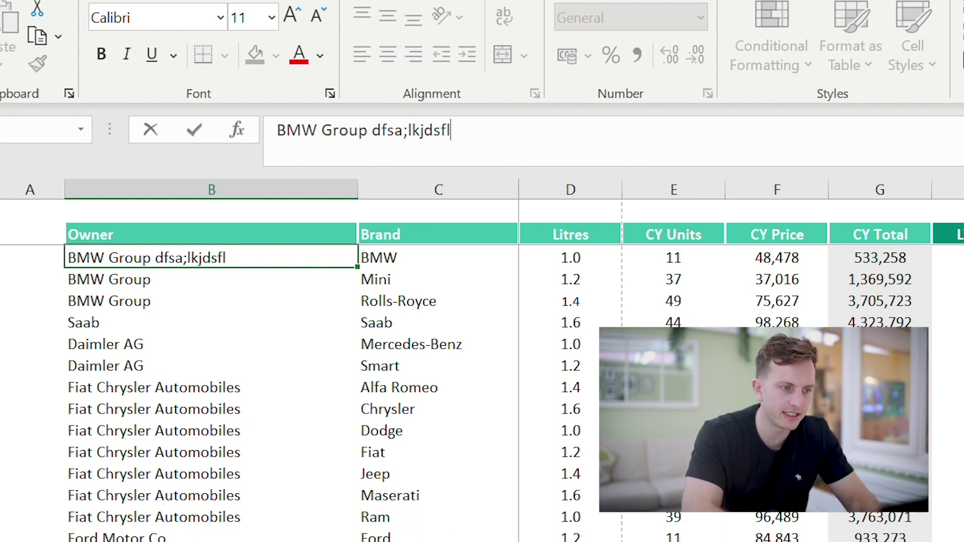
key("Return")
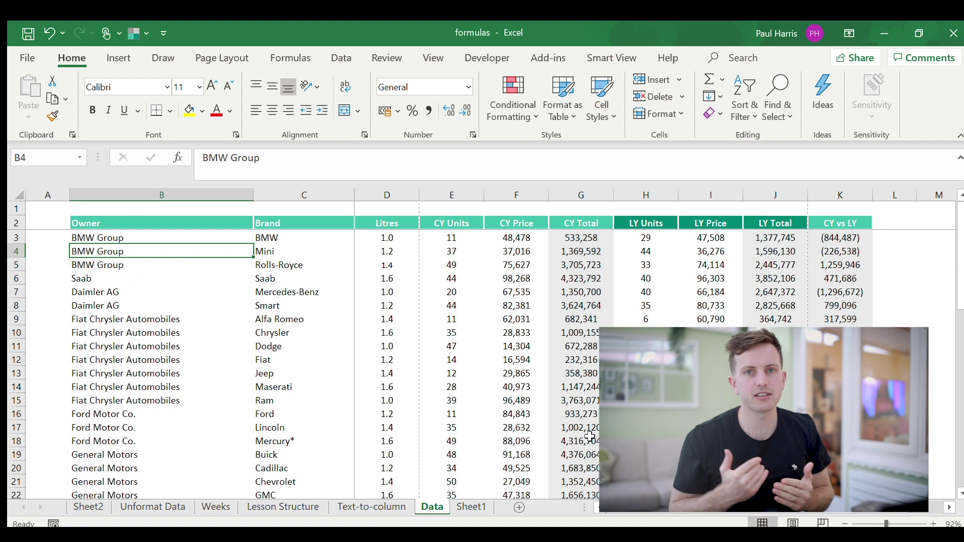
Step: Select rows 9–15 with the Fiat Chrysler Automobiles brands and hide them with Ctrl+9
key("Down")
key("Down")
key("Down")
key("Down")
key("Down")
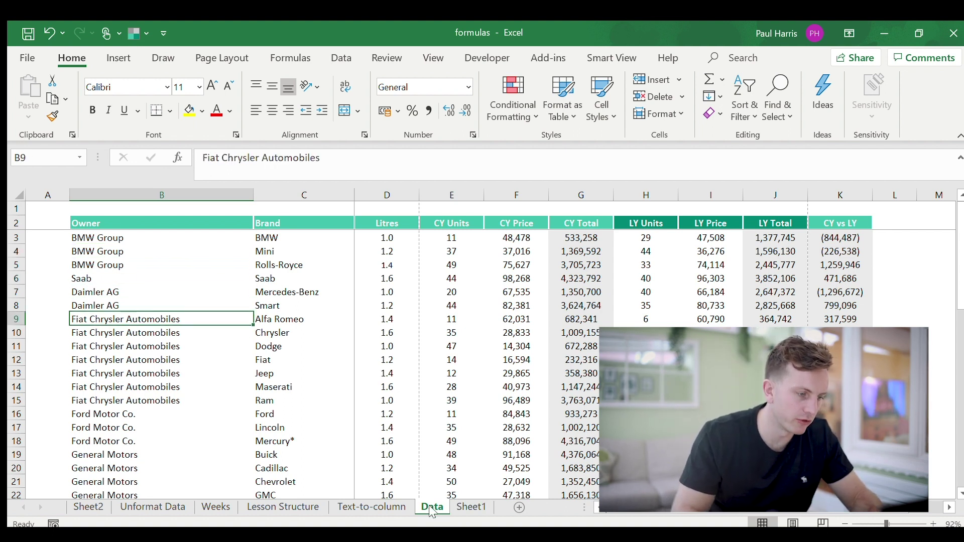
key("shift+space")
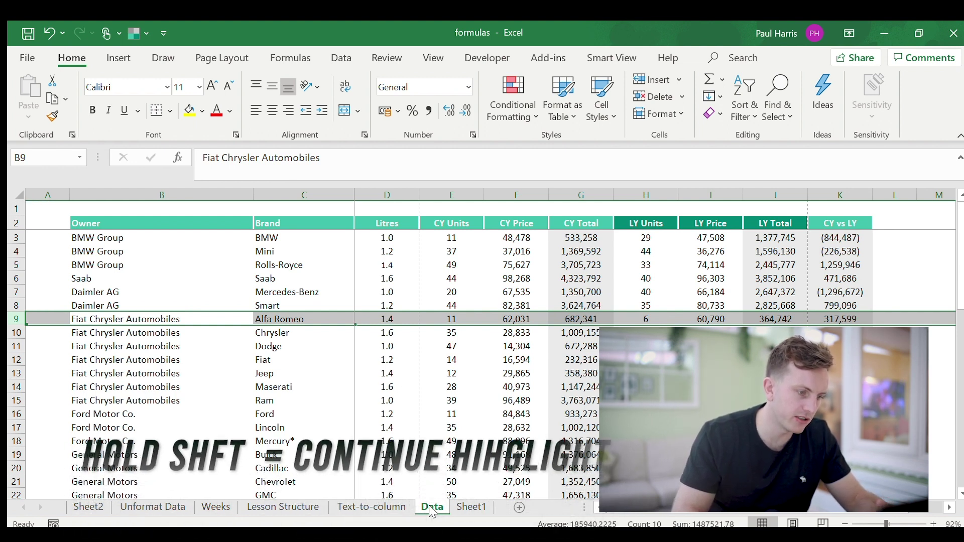
key("shift+Down")
key("shift+Down")
key("shift+Down")
key("shift+Down")
key("shift+Down")
key("shift+Down")
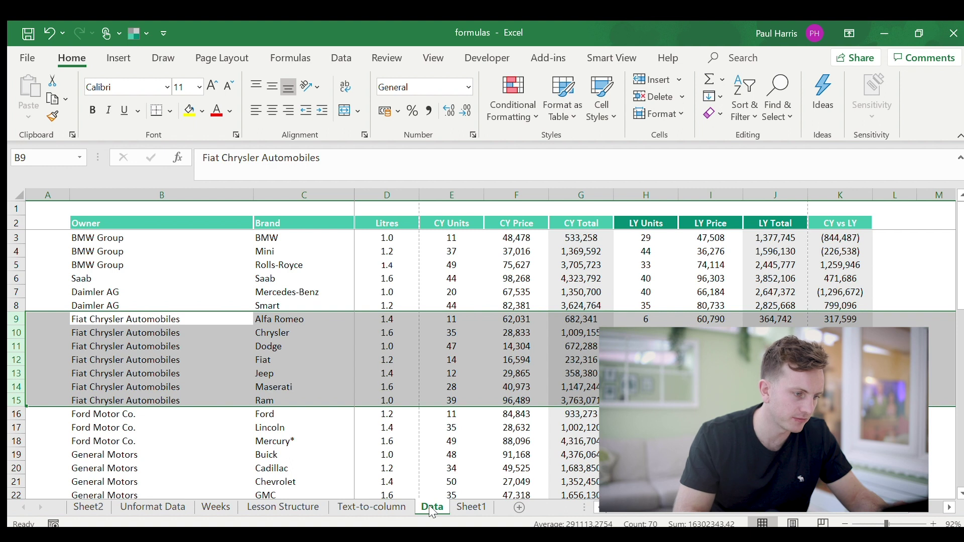
key("ctrl+9")
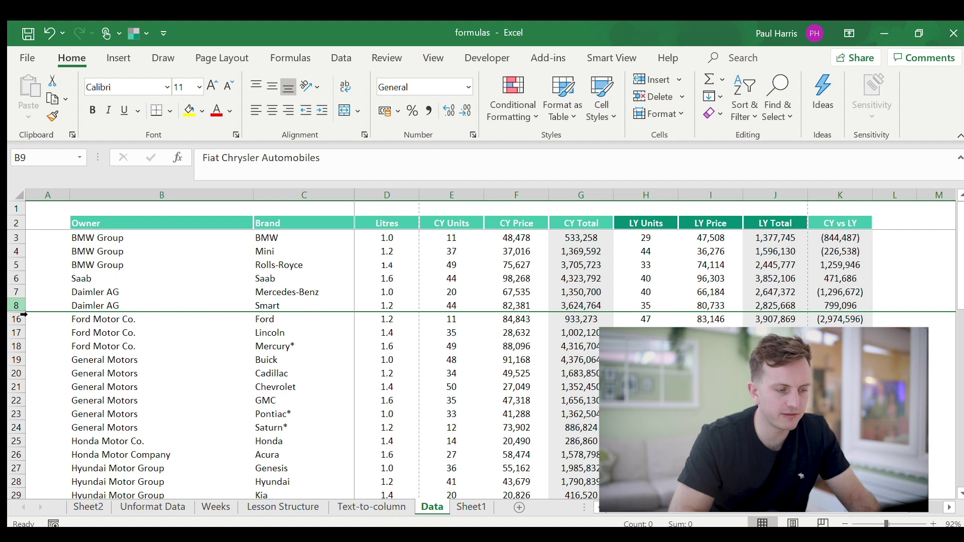
Step: Select rows 8–16 and restore the hidden Fiat Chrysler rows 9–15 with Ctrl+Shift+9
left_click_drag(23, 308, 22, 321)
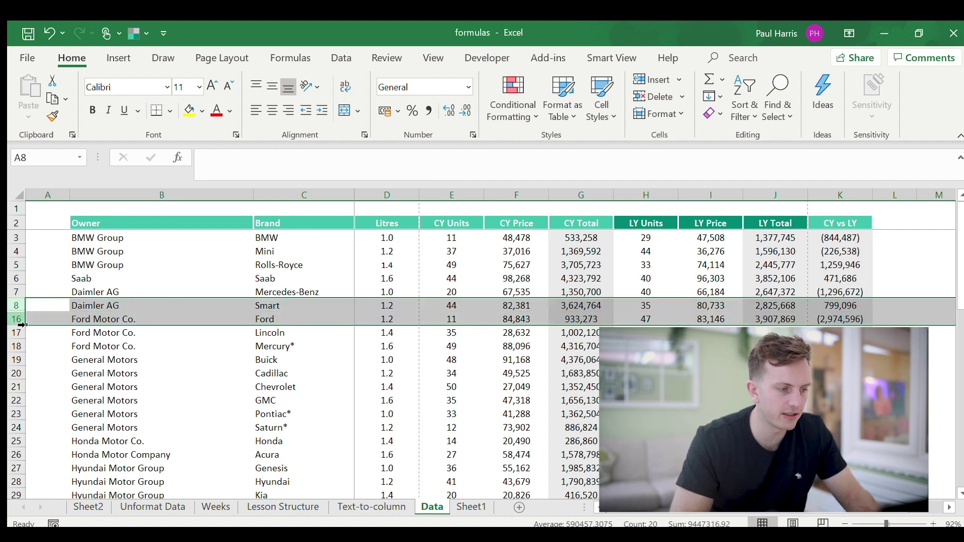
key("ctrl+z")
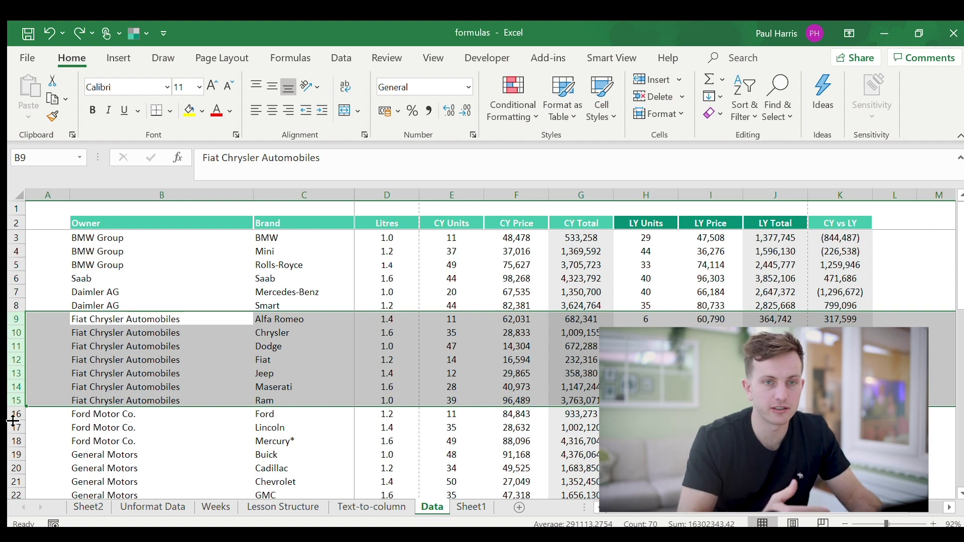
key("ctrl+y")
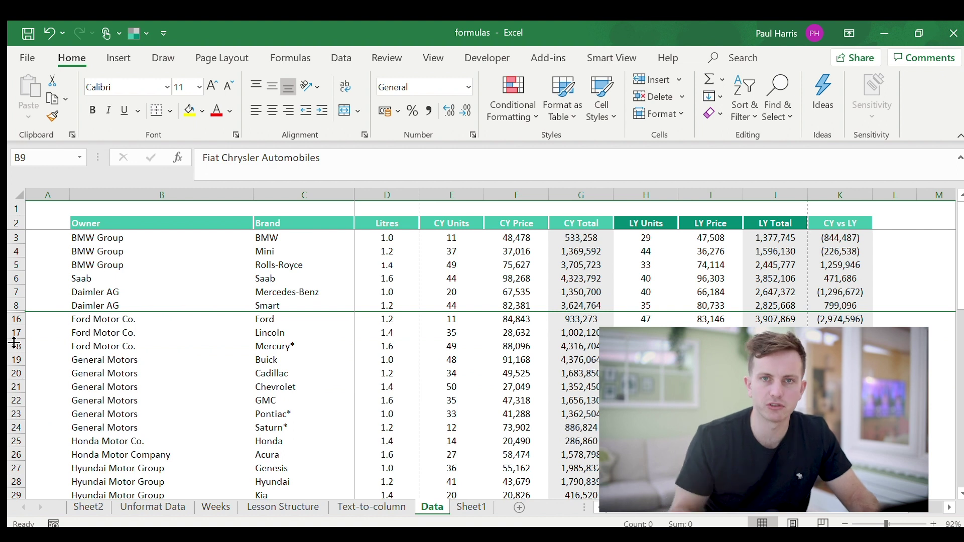
left_click_drag(23, 311, 26, 327)
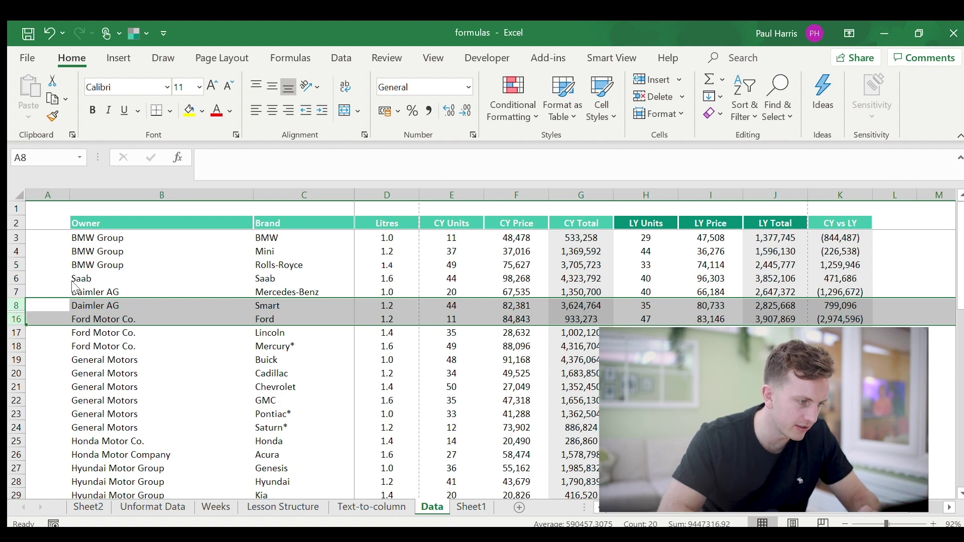
key("ctrl+shift+9")
left_click(179, 317)
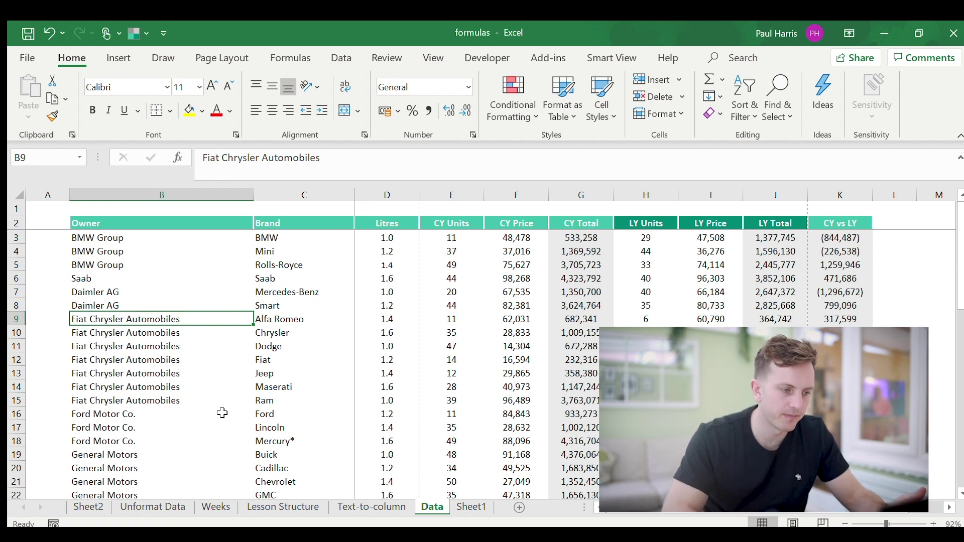
key("Right")
key("Right")
key("Right")
key("Left")
key("Left")
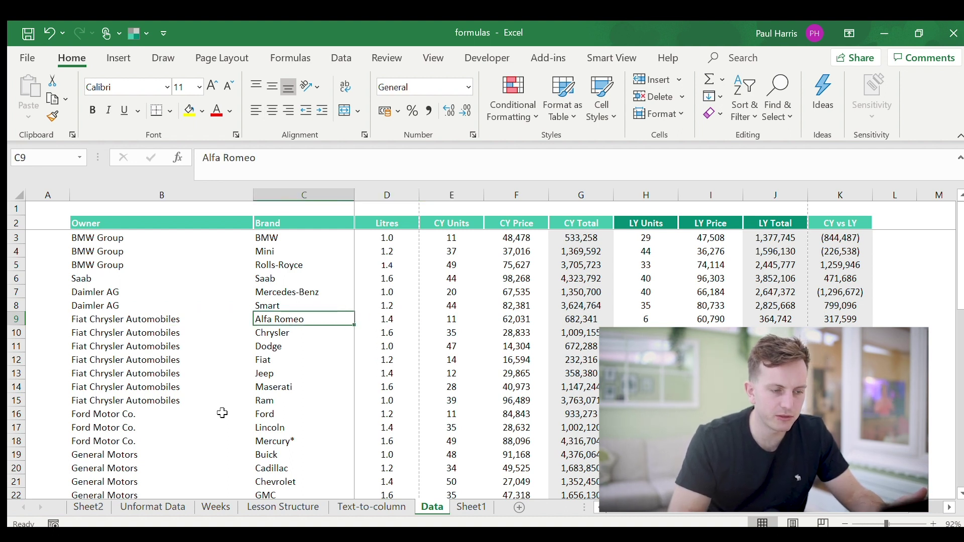
key("Right")
key("shift+space")
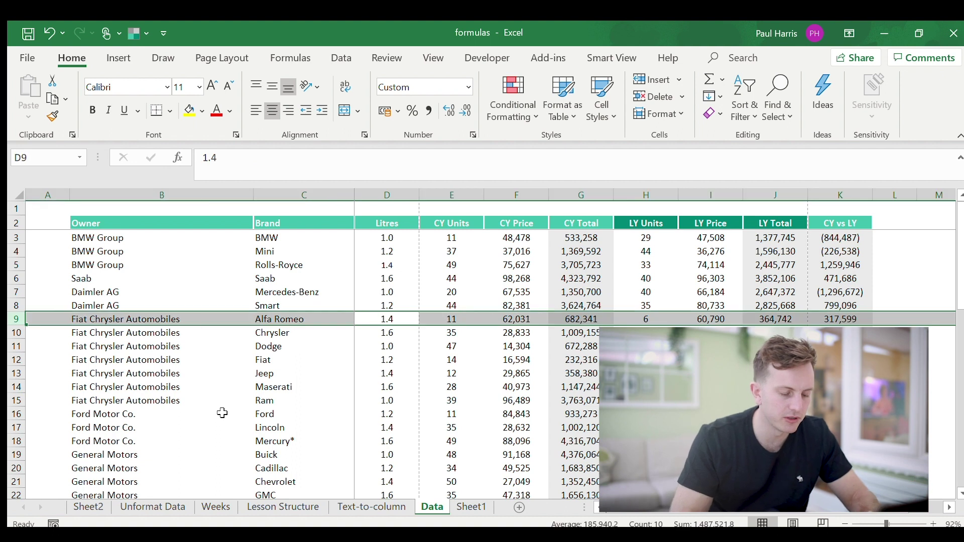
key("Right")
key("Left")
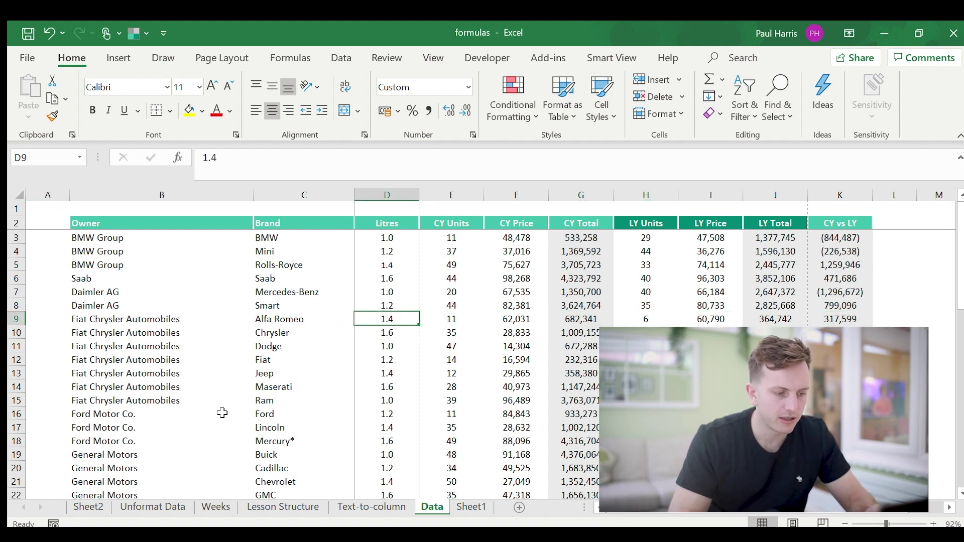
key("ctrl+space")
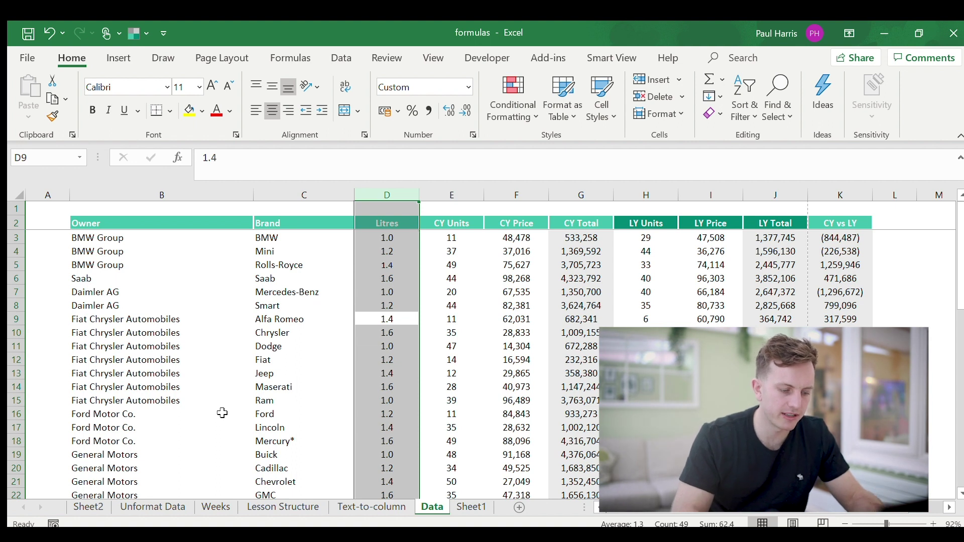
key("ctrl+0")
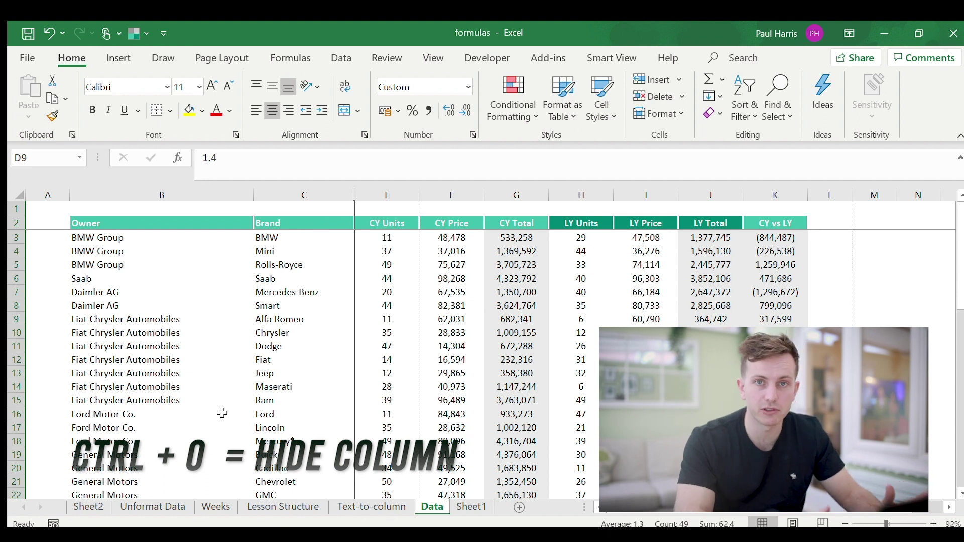
key("Left")
key("Down")
key("ctrl+z")
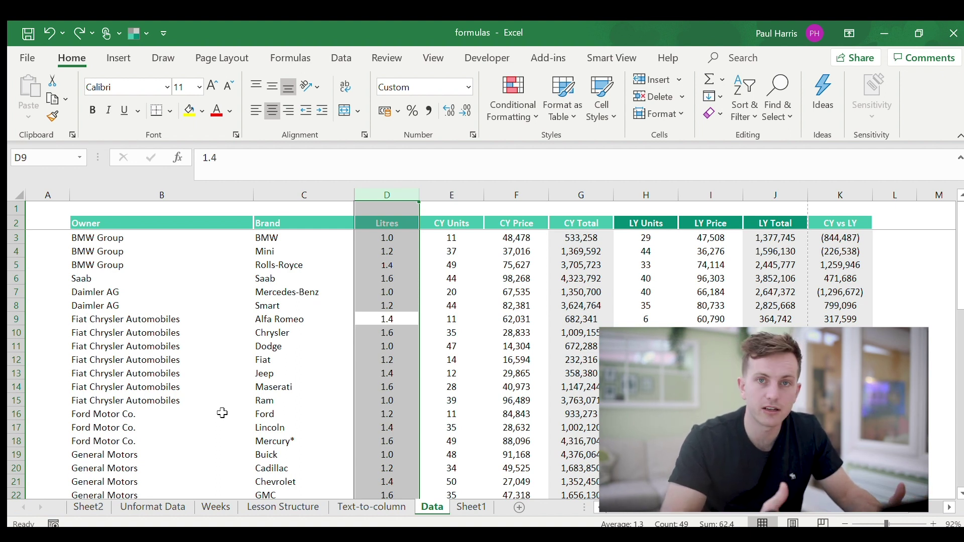
key("Left")
key("Left")
key("Left")
key("Down")
key("Up")
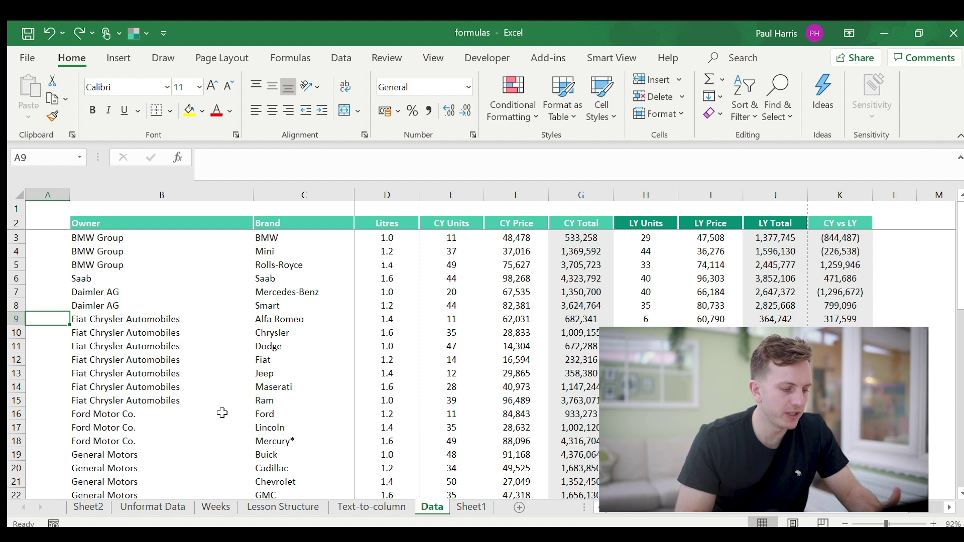
Step: Select rows 9–15 and group them with Shift+Alt+Right
key("shift+space")
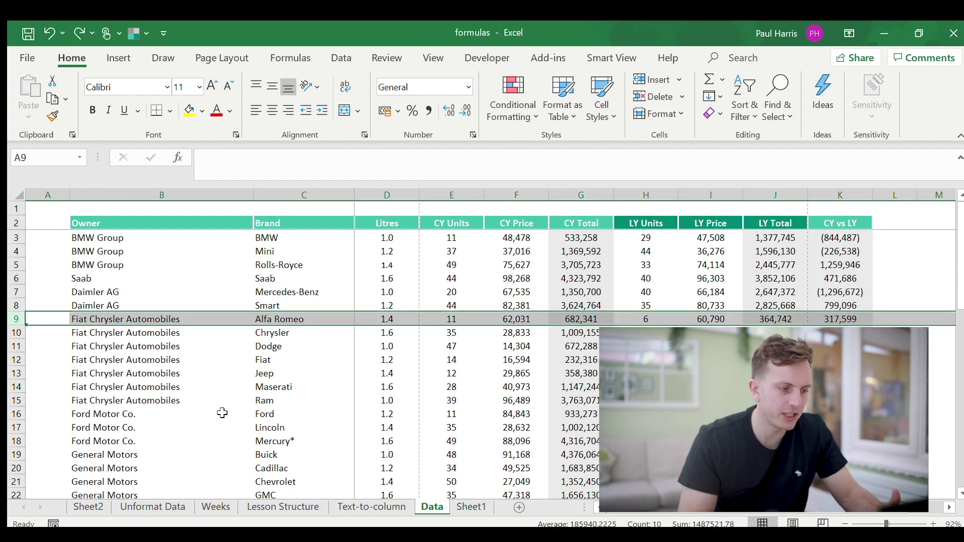
key("shift+Down")
key("shift+Down")
key("shift+Down")
key("shift+Down")
key("shift+Down")
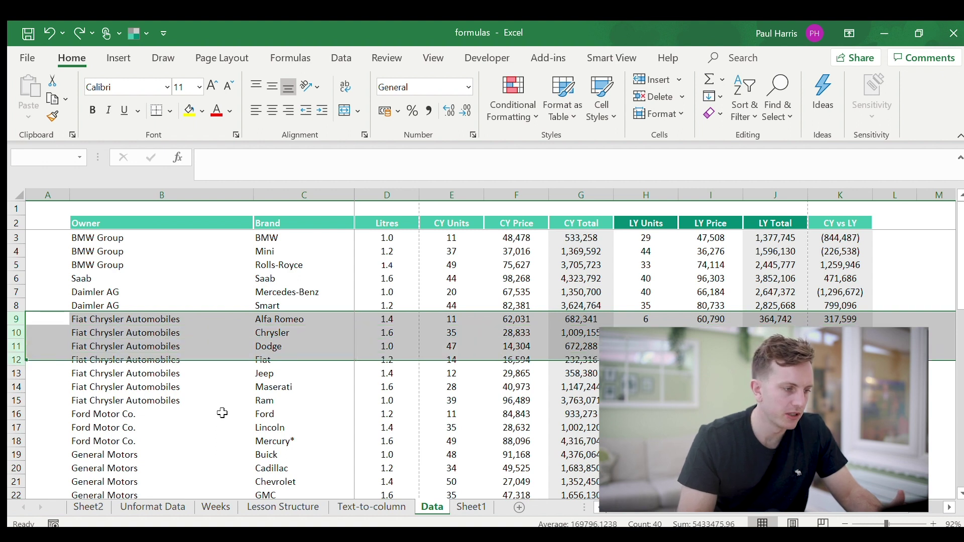
key("shift+Down")
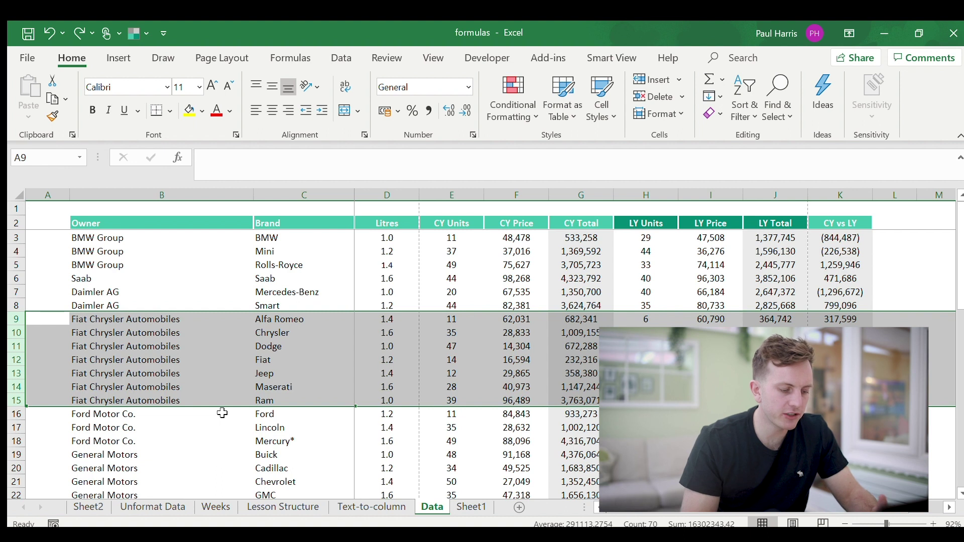
key("shift+alt+Right")
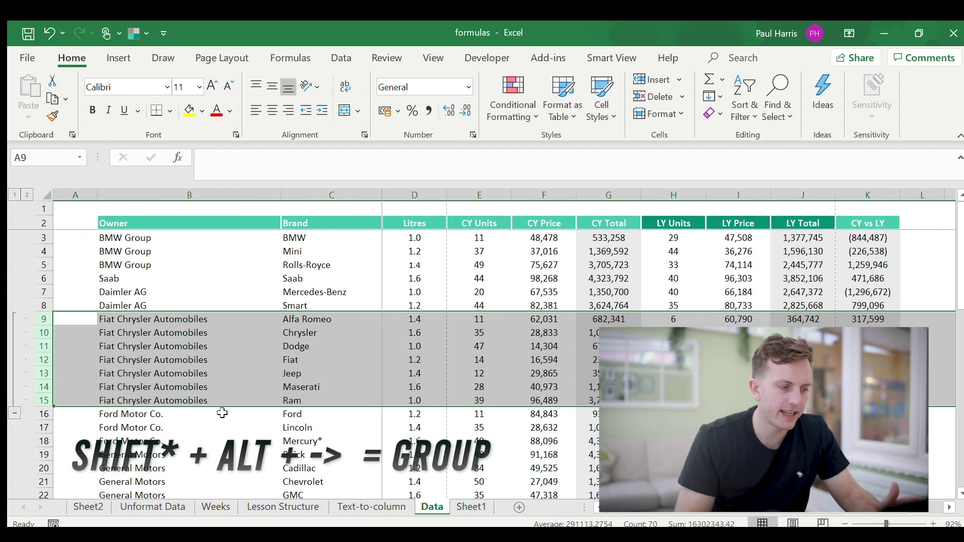
Step: Collapse the Fiat Chrysler row group with Alt-A-H
key("Right")
key("Down")
key("Left")
key("alt+a")
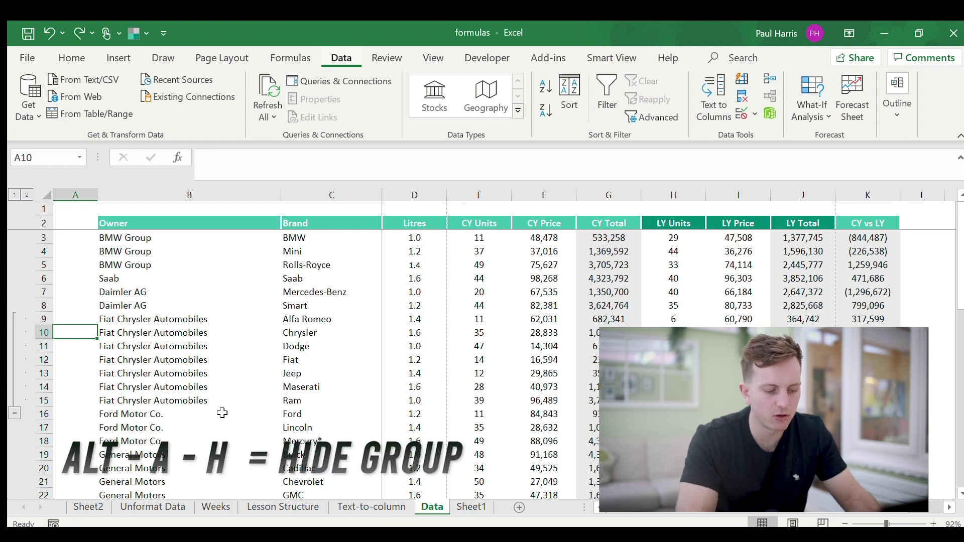
key("alt+a")
key("h")
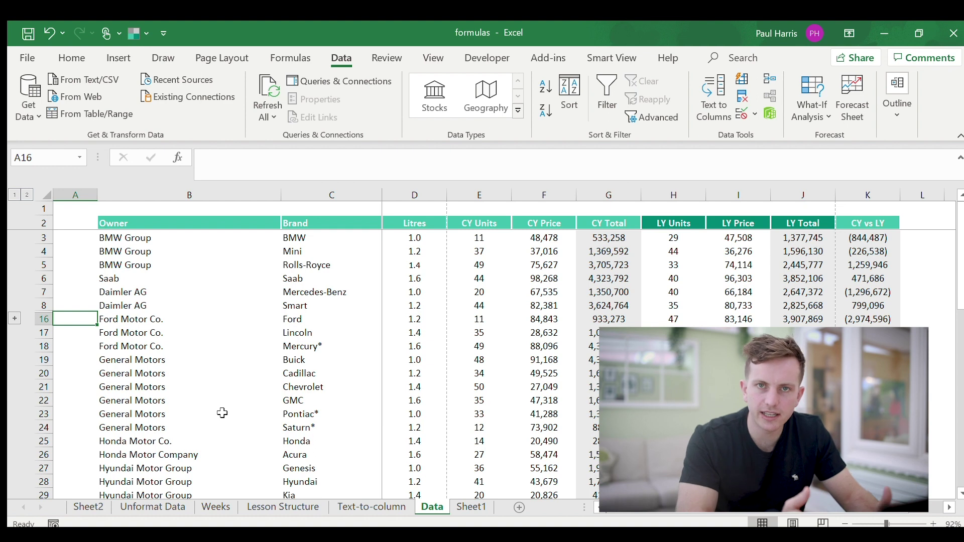
Step: Expand the collapsed Fiat Chrysler group again with Alt-A-J
key("shift+space")
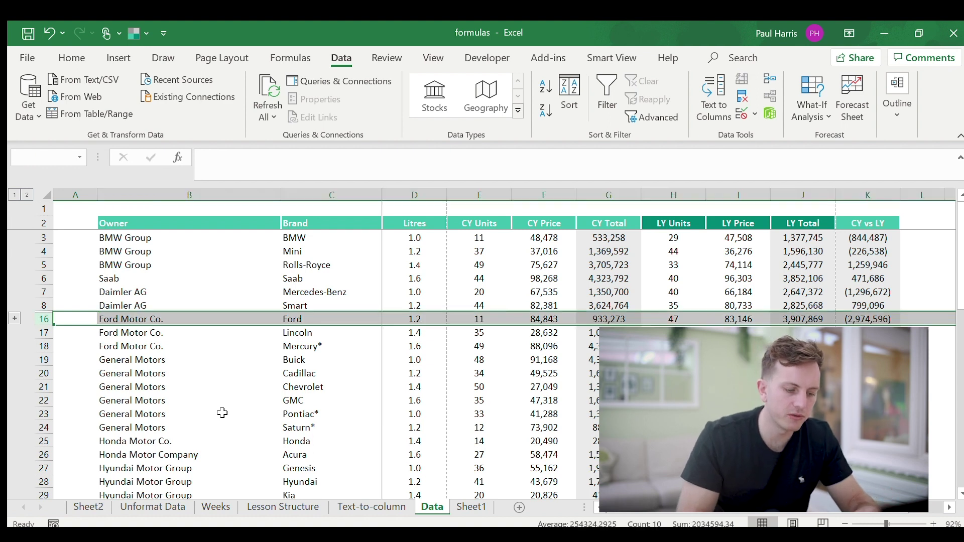
key("shift+Up")
key("alt+a")
key("j")
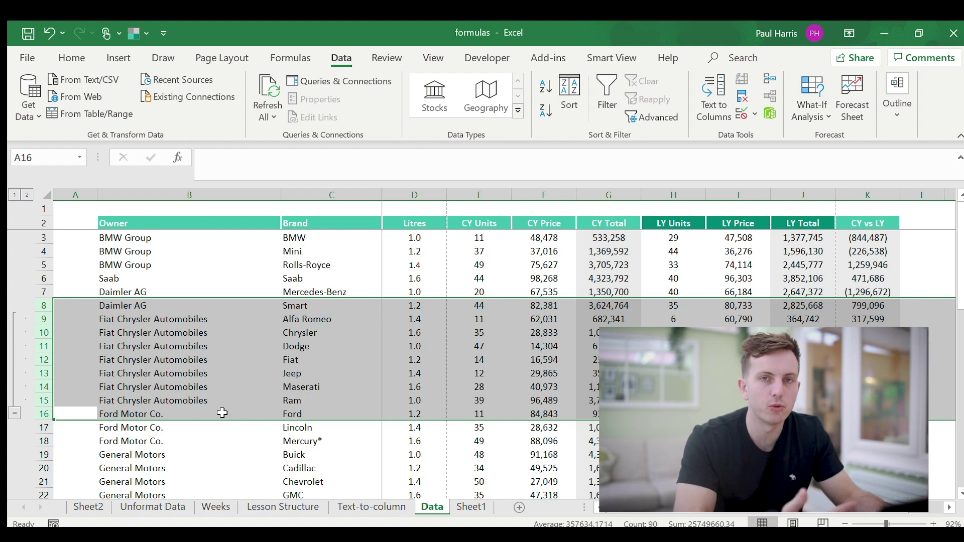
Step: Select rows 18–22 of the sales table
key("Down")
key("Down")
key("Down")
key("Down")
key("Up")
key("Up")
key("Up")
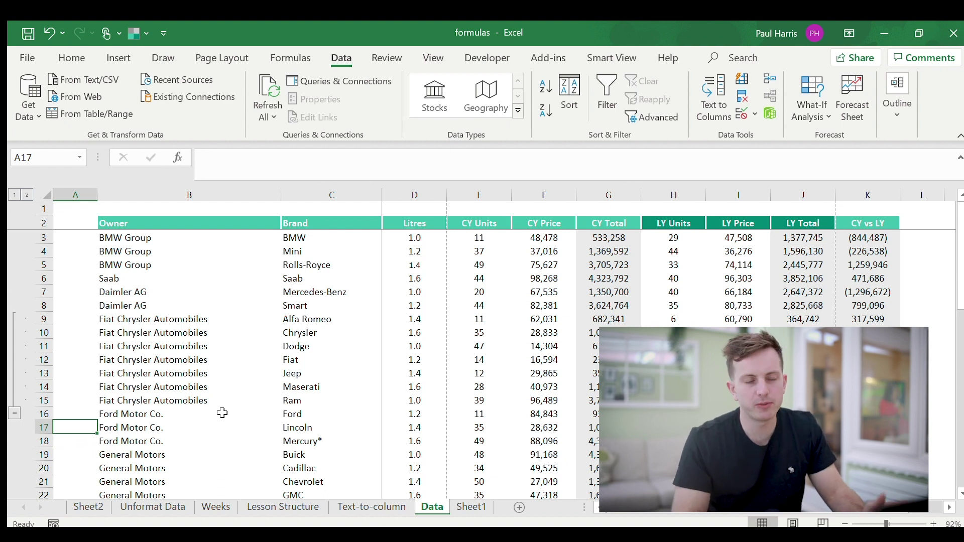
key("Down")
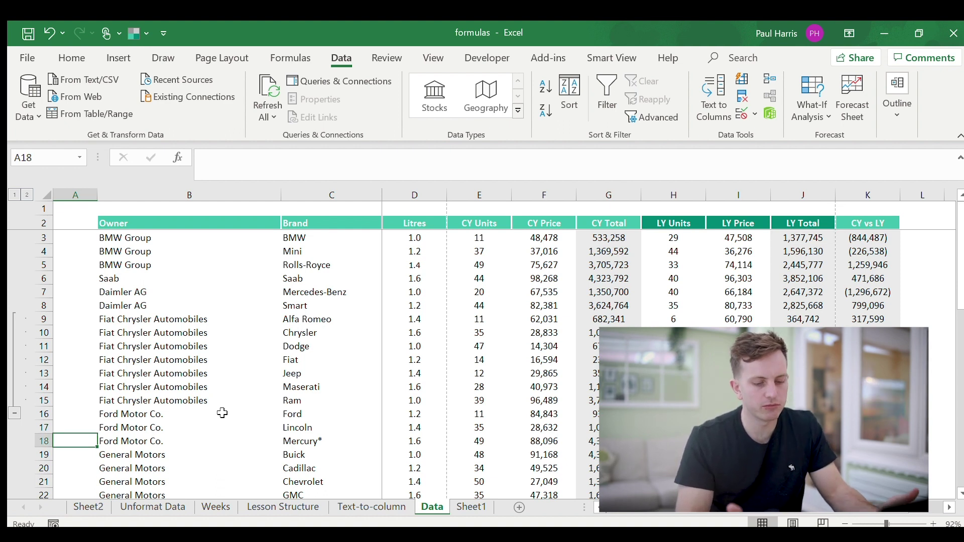
key("shift+space")
key("shift+Down")
key("shift+Down")
key("shift+Down")
key("shift+Down")
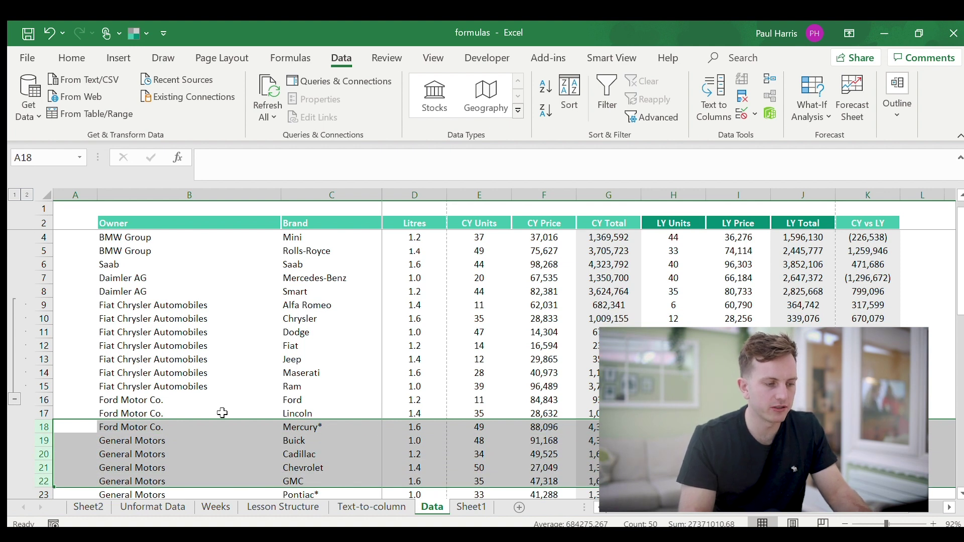
Step: Group rows 18–22 into a second outline group
key("shift+alt+Right")
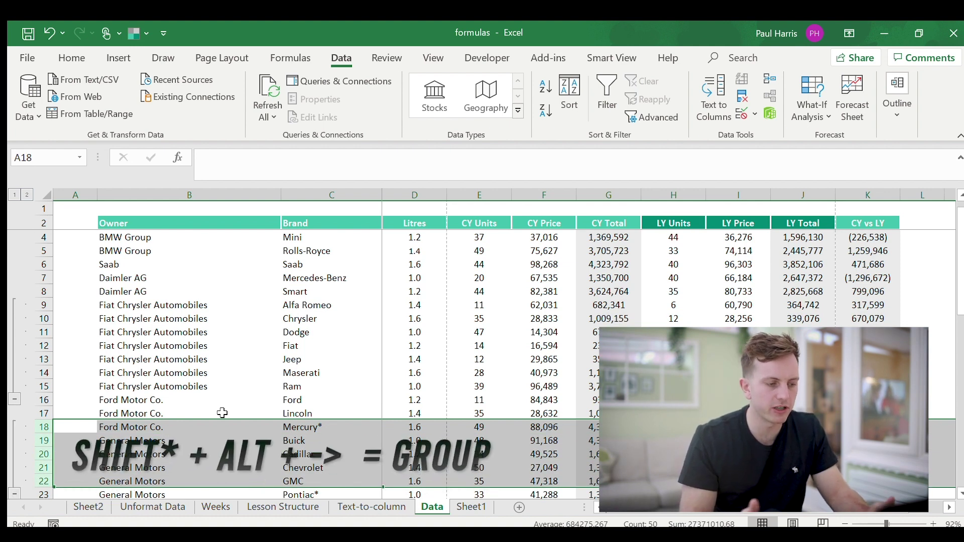
key("Up")
key("Up")
key("Up")
key("Up")
key("Up")
key("Up")
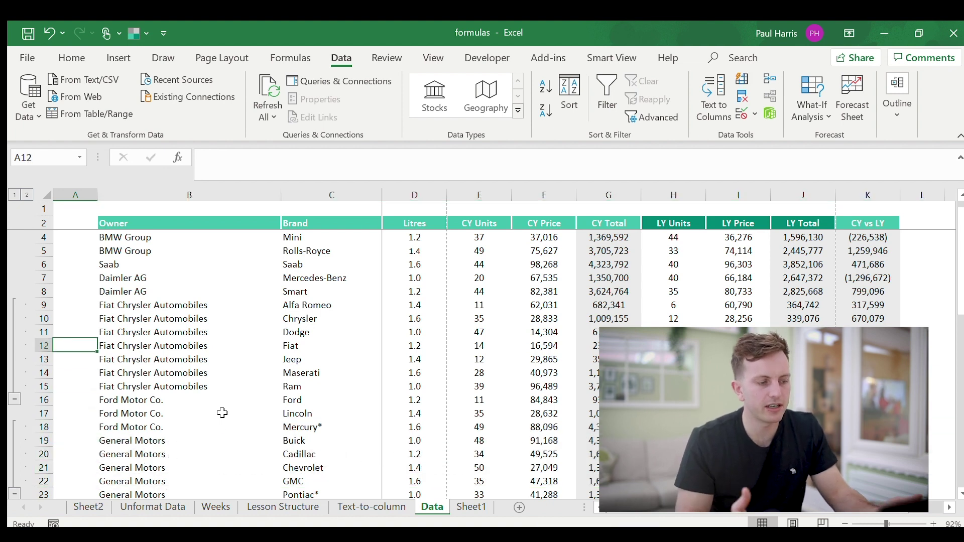
key("Down")
key("Down")
key("Down")
key("Down")
key("Down")
key("Down")
key("Down")
key("Down")
key("Down")
key("Down")
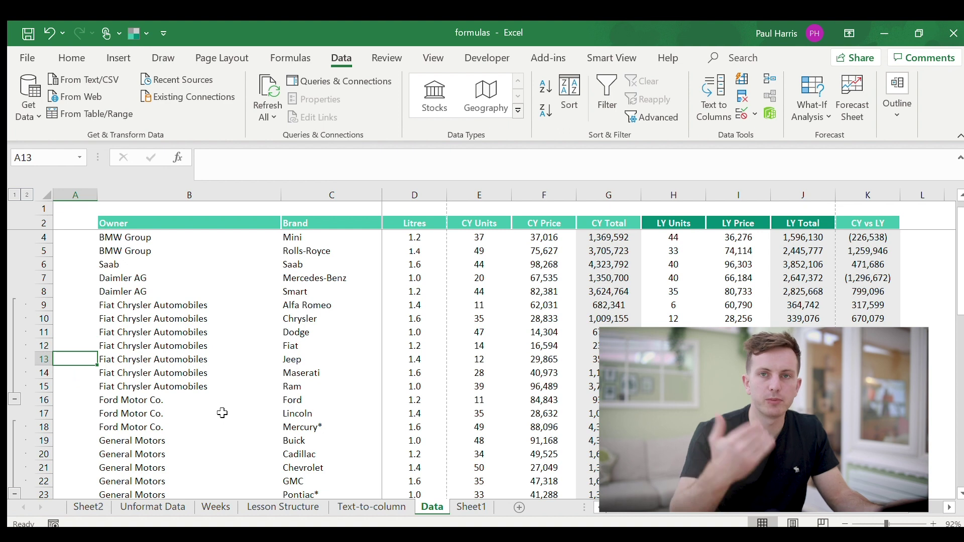
key("Down")
key("Down")
key("Down")
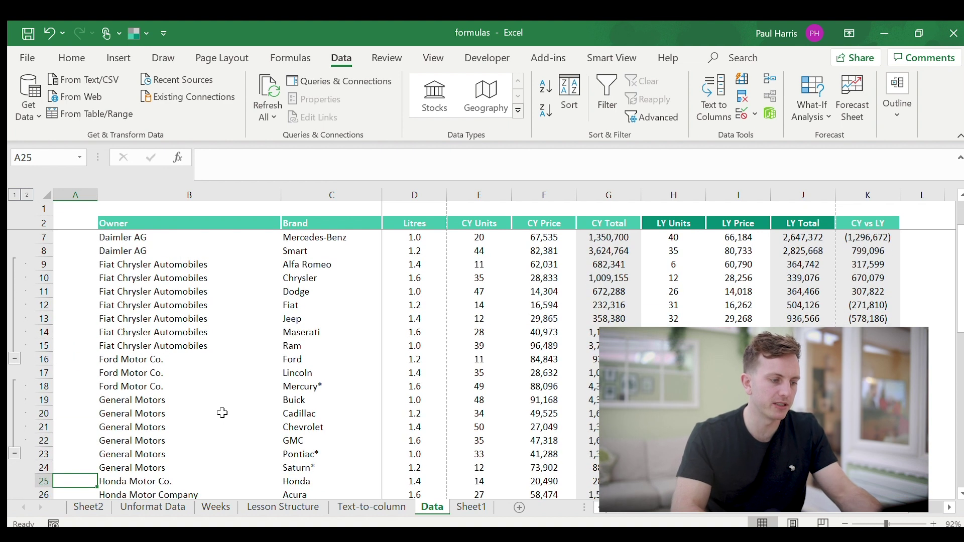
Step: Select rows 8–25, then collapse and re-expand both row groups
key("shift+space")
key("shift+Up")
key("shift+Up")
key("shift+Up")
key("shift+Up")
key("shift+Up")
key("shift+Up")
key("shift+Up")
key("shift+Up")
key("shift+Up")
key("shift+Up")
key("shift+Up")
key("shift+Up")
key("shift+Up")
key("shift+Up")
key("shift+Up")
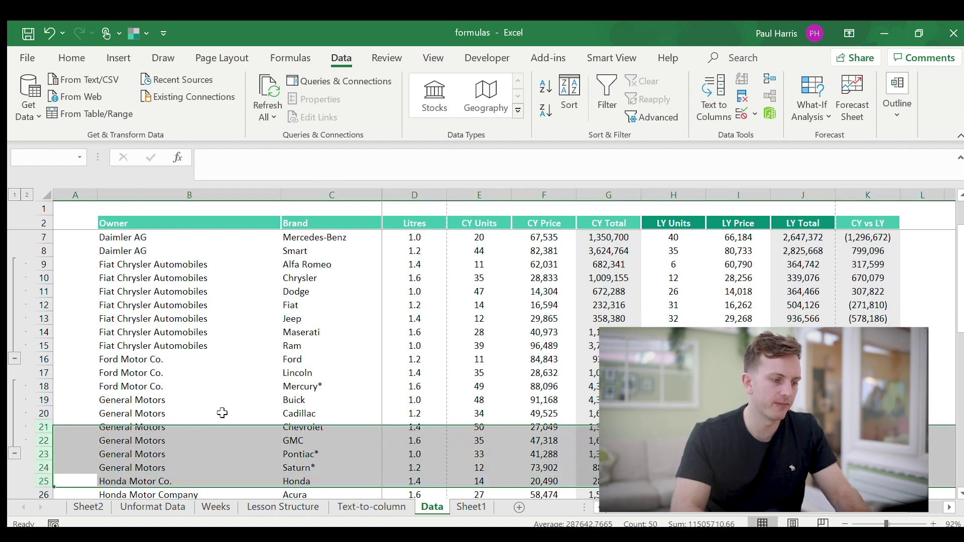
key("shift+Up")
key("shift+Up")
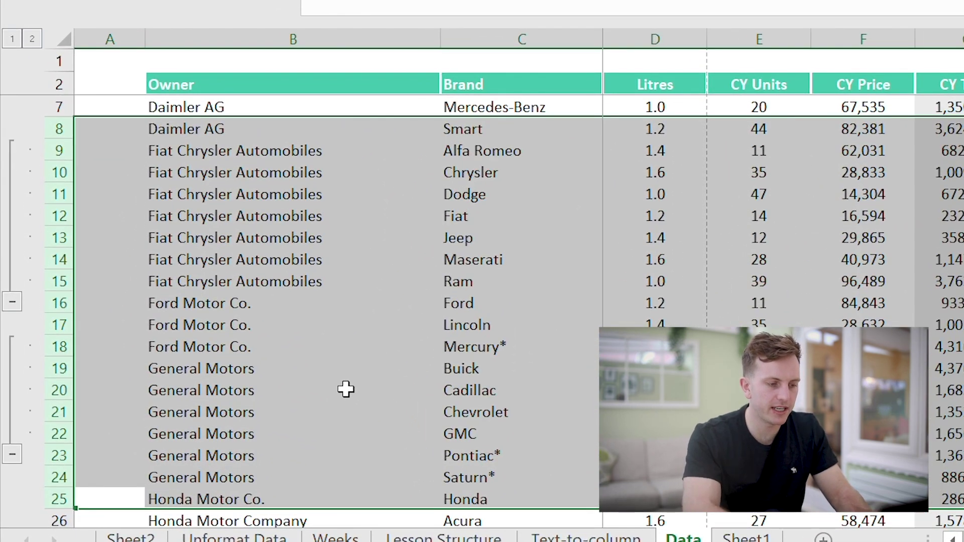
key("alt+a+h")
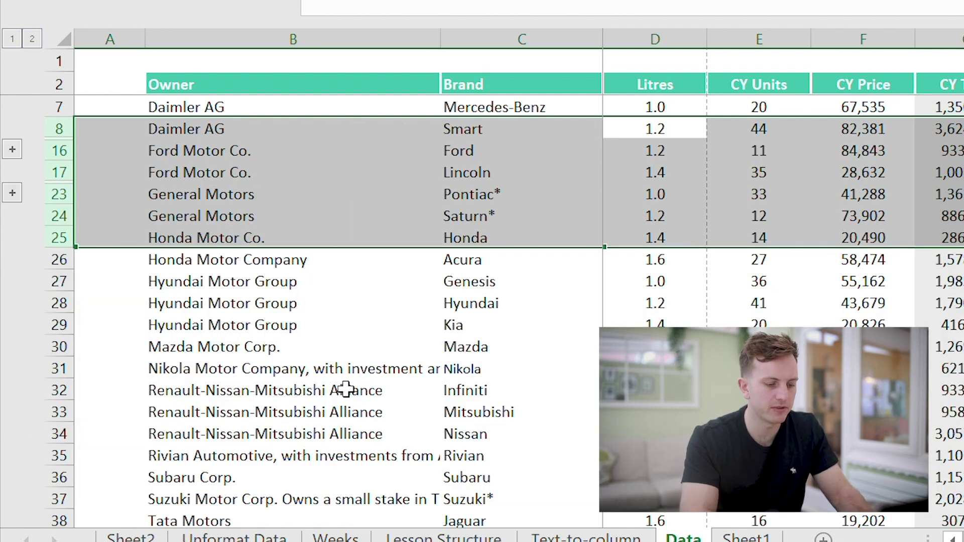
key("ctrl+shift+9")
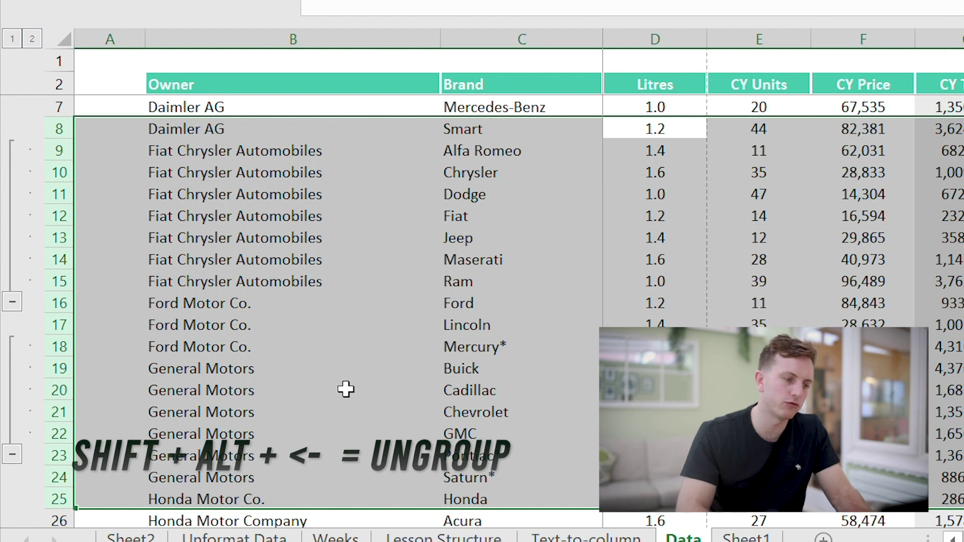
Step: Ungroup rows 8–25 with Shift+Alt+Left, leaving the cursor at cell A16
key("shift+alt+Left")
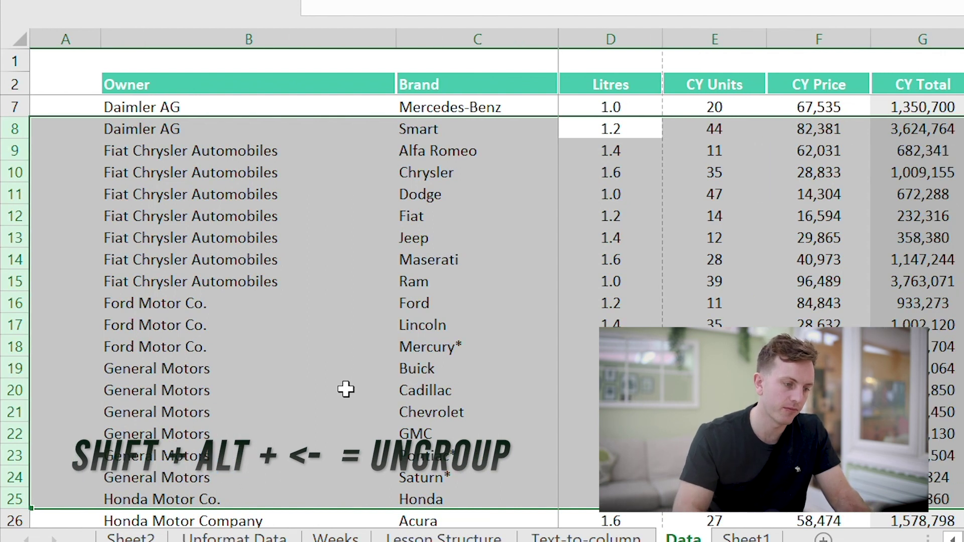
key("Down")
key("Down")
key("Down")
key("Down")
key("Down")
key("Down")
key("Left")
key("Down")
key("Down")
key("Left")
key("Left")
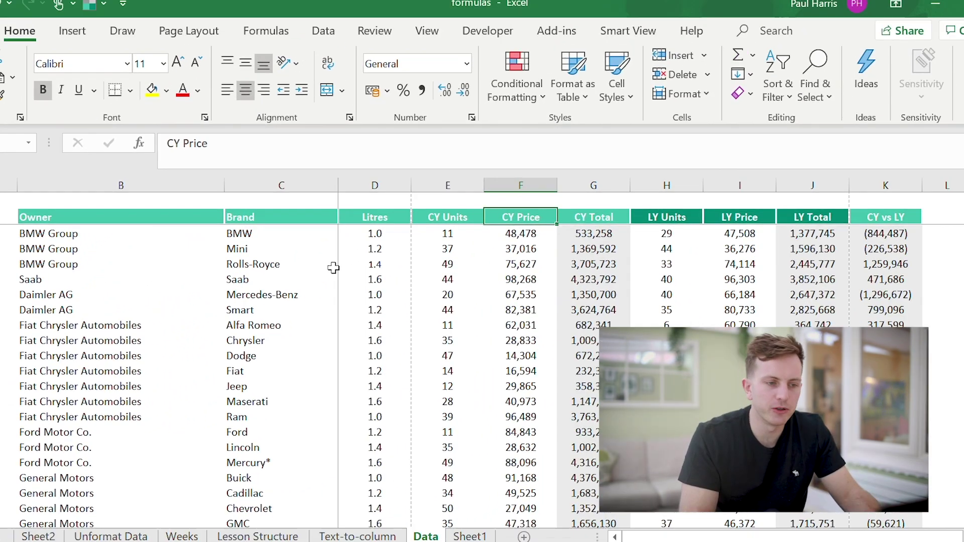
key("Right")
key("Right")
key("Right")
key("Right")
key("Right")
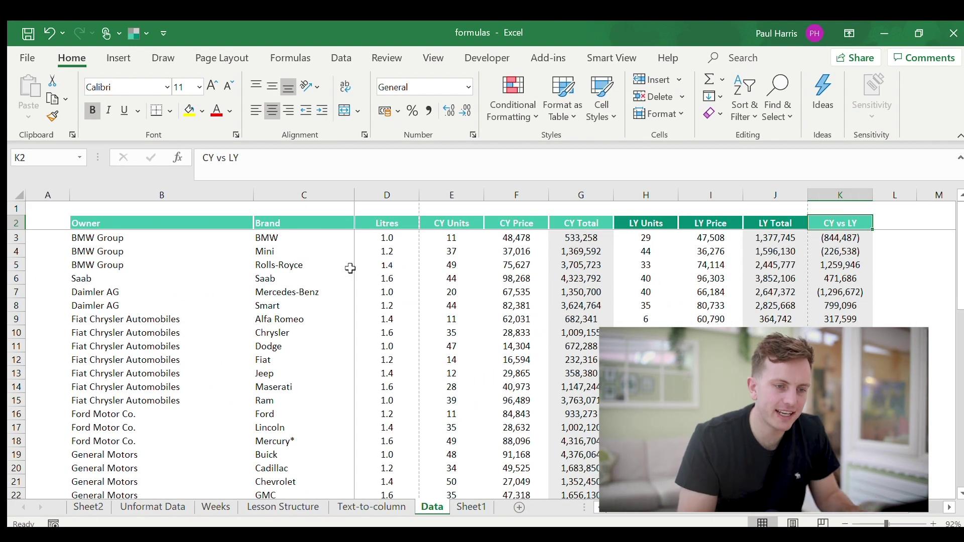
key("ctrl+shift+Left")
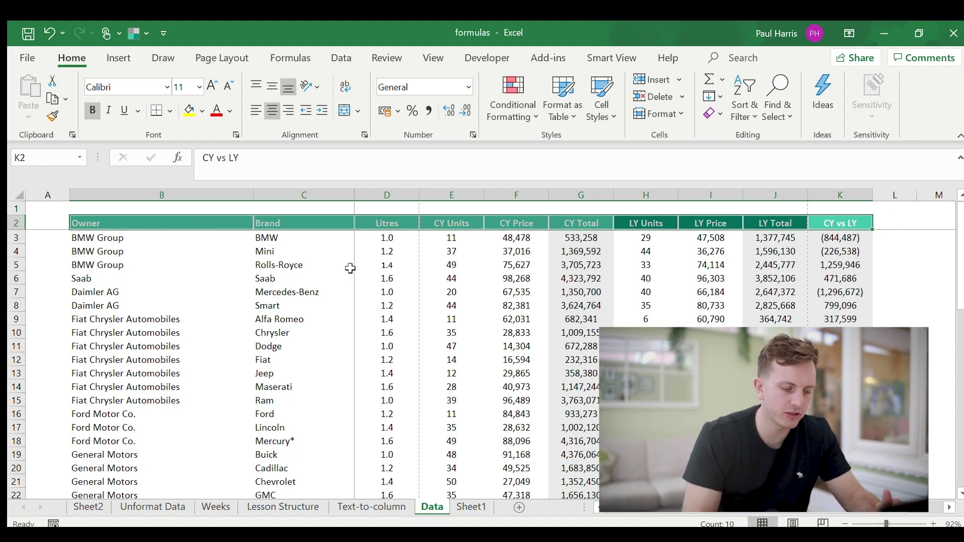
key("ctrl+shift+l")
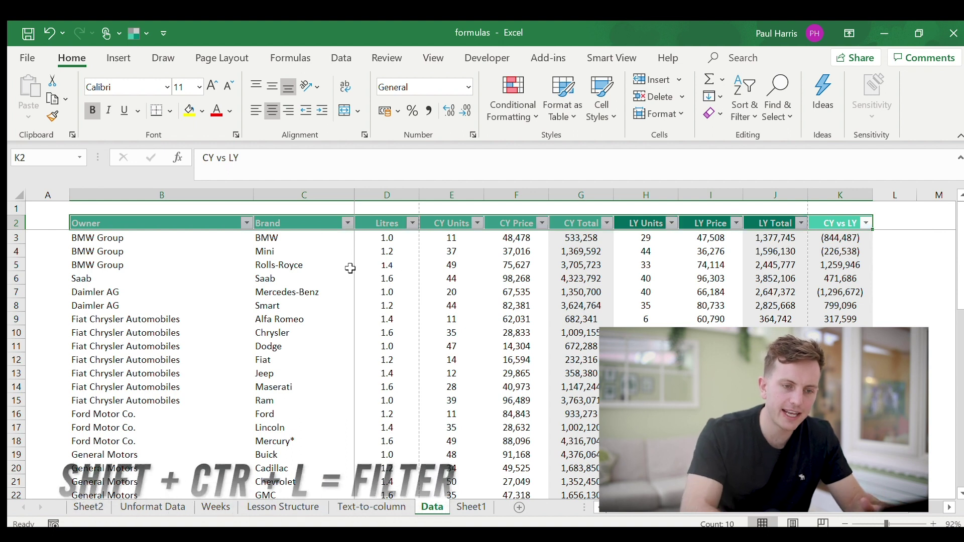
key("Left")
key("Left")
key("Left")
key("Left")
key("Left")
key("Left")
key("Left")
key("Left")
key("Left")
key("Left")
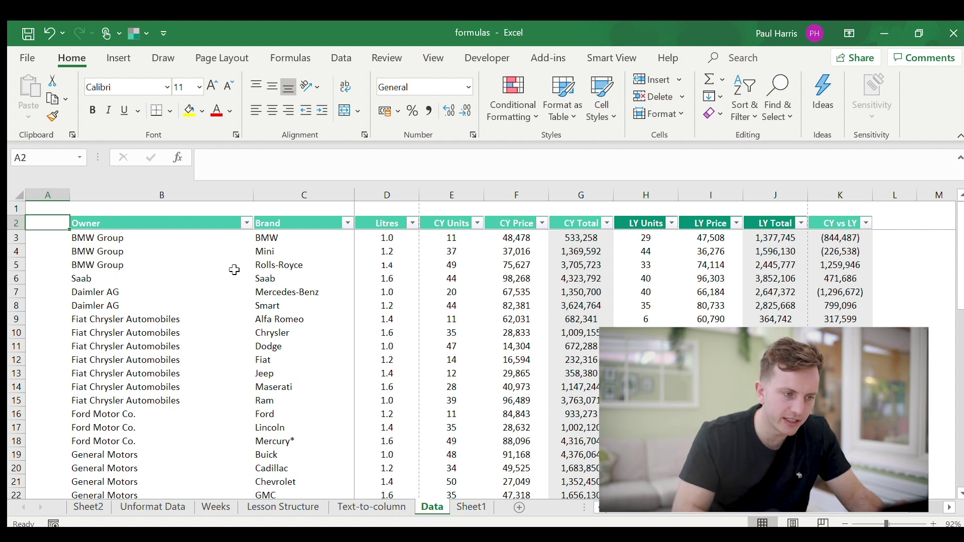
key("Right")
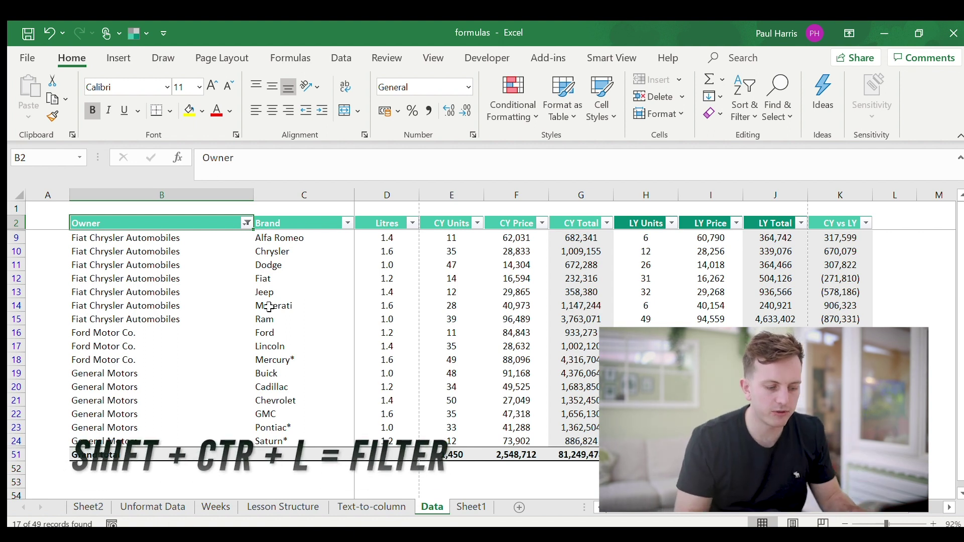
key("ctrl+shift+l")
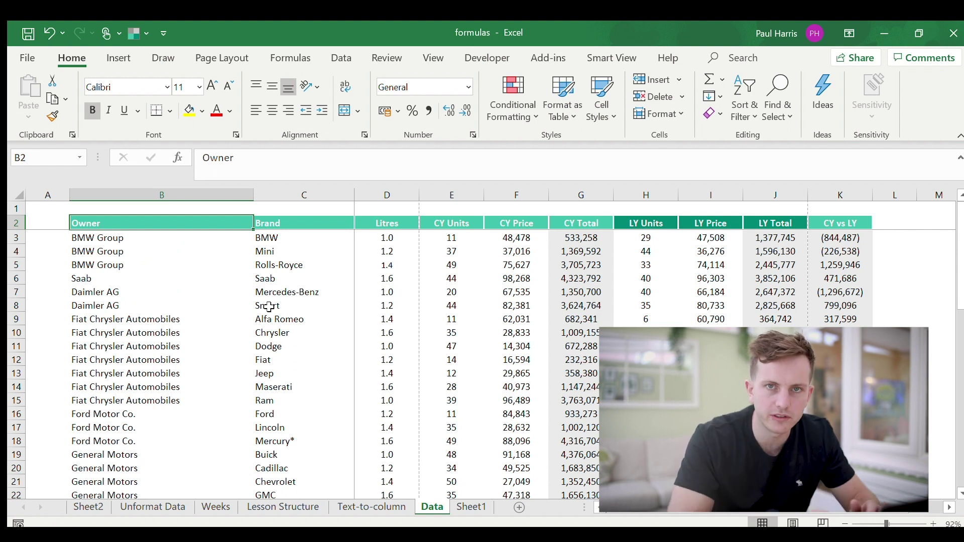
Step: Add a '%' header in L2 and enter =K3/J3 in L3
key("ctrl+Right")
key("Right")
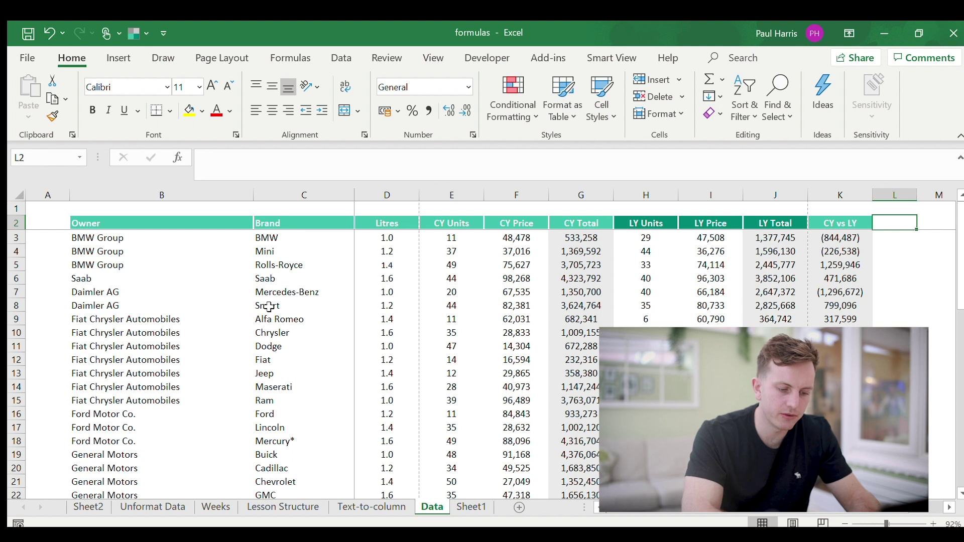
type("%")
key("Return")
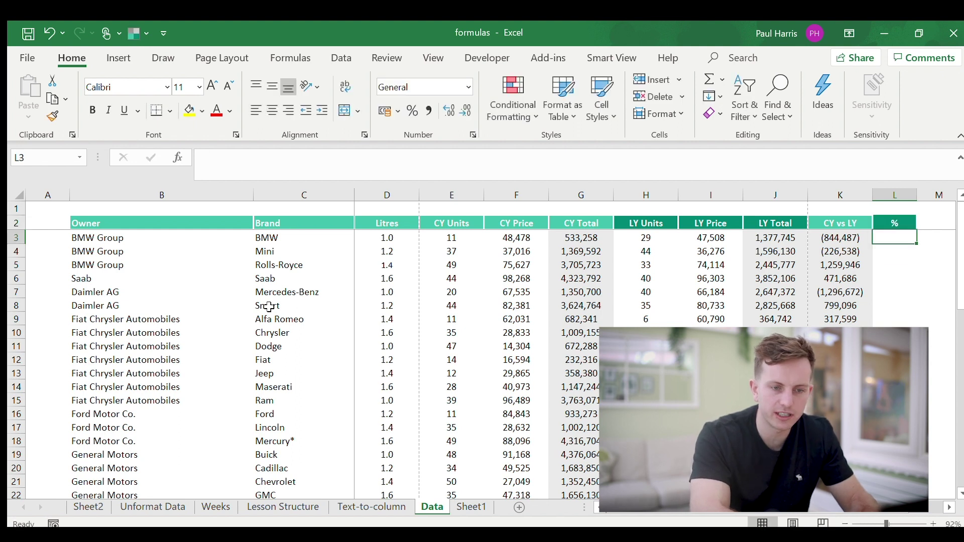
type("=")
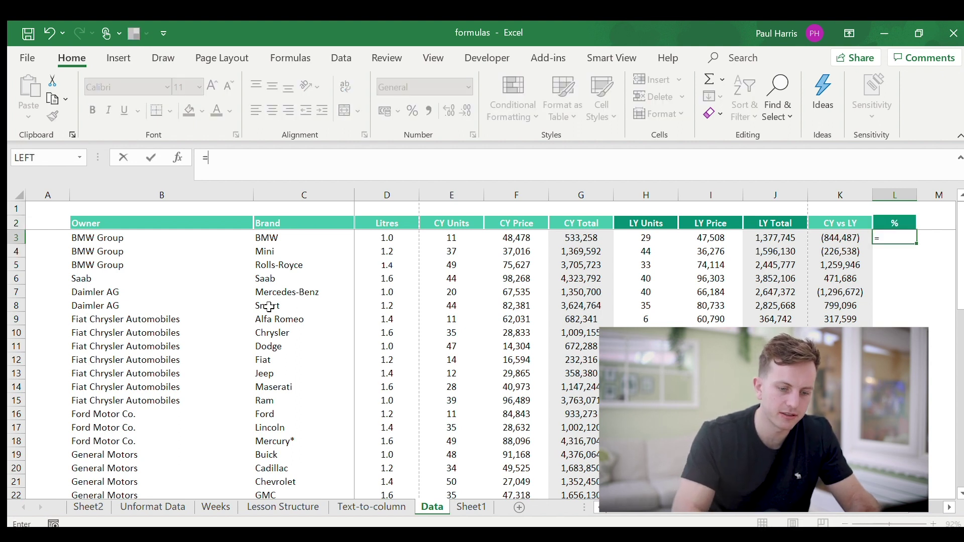
key("Left")
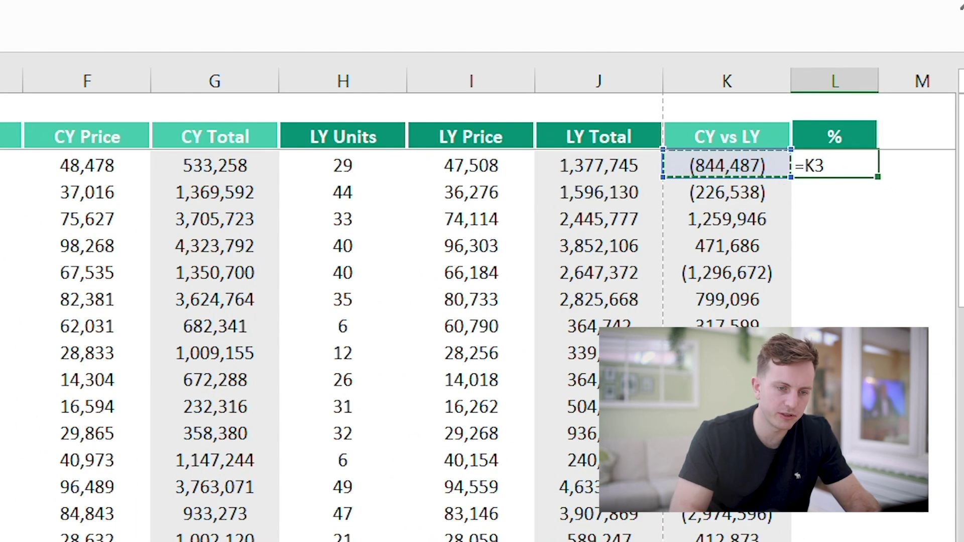
type("/")
key("Left")
key("Left")
key("Return")
Step: Fill the formula down the % column, format it as percent, and jump to its precedents
left_click(834, 165)
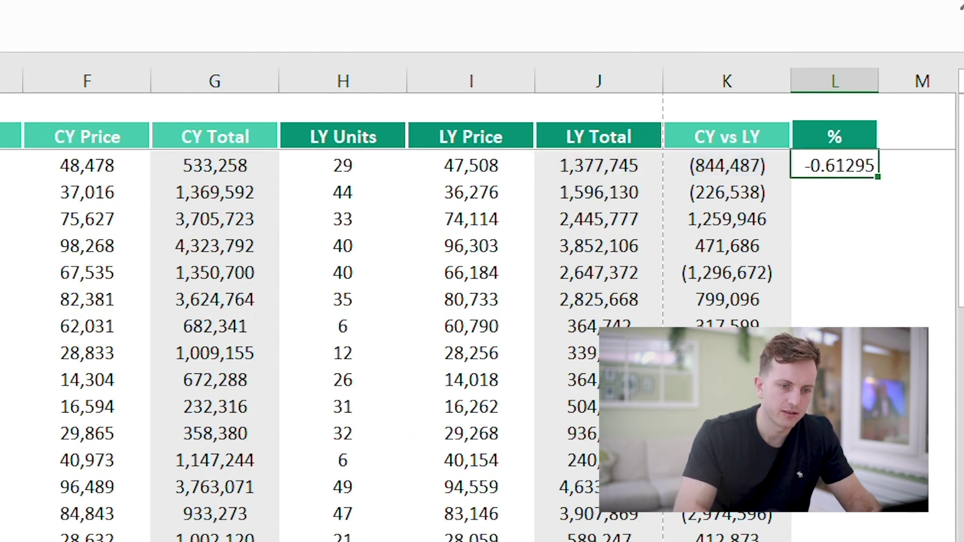
double_click(878, 178)
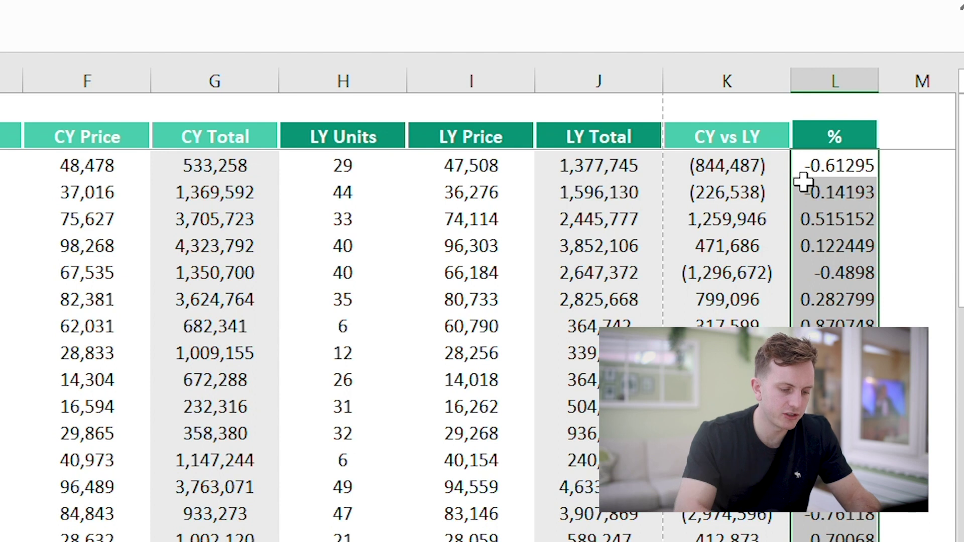
key("ctrl+shift+5")
key("Left")
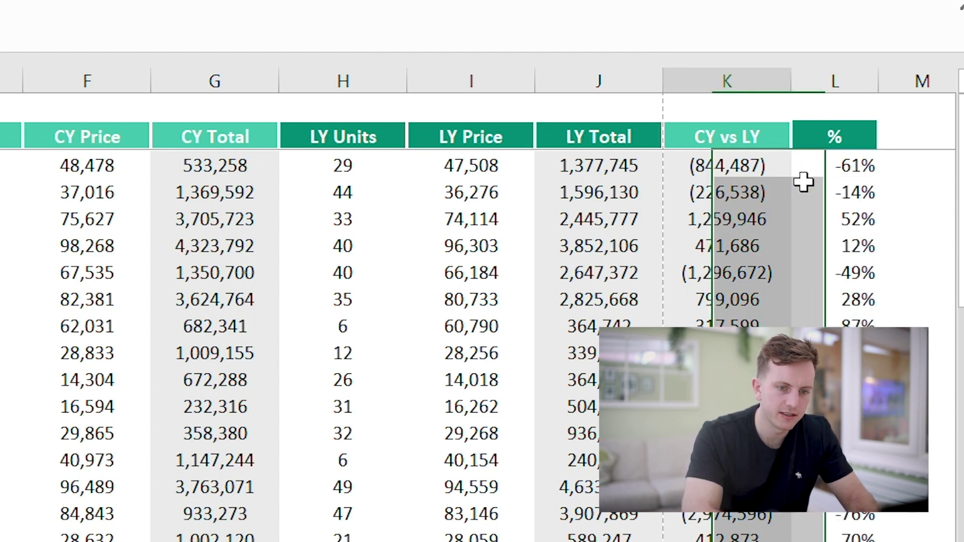
key("Right")
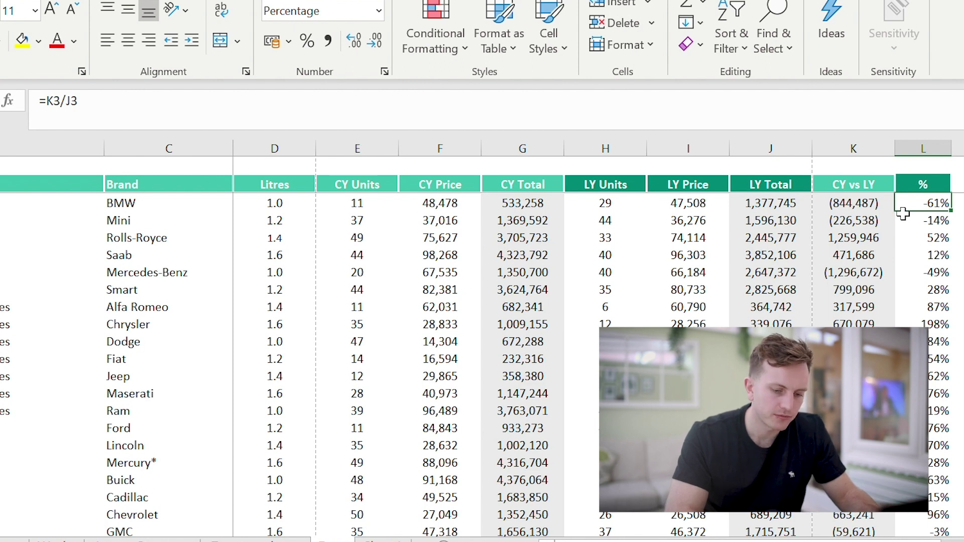
key("ctrl+bracketleft")
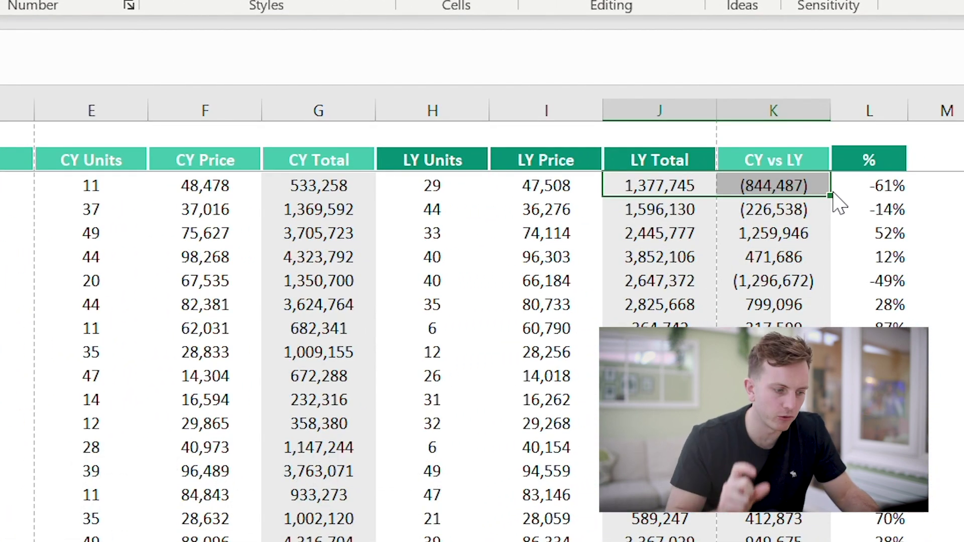
Step: Tab between the formula's precedent cells and return to L3
key("Tab")
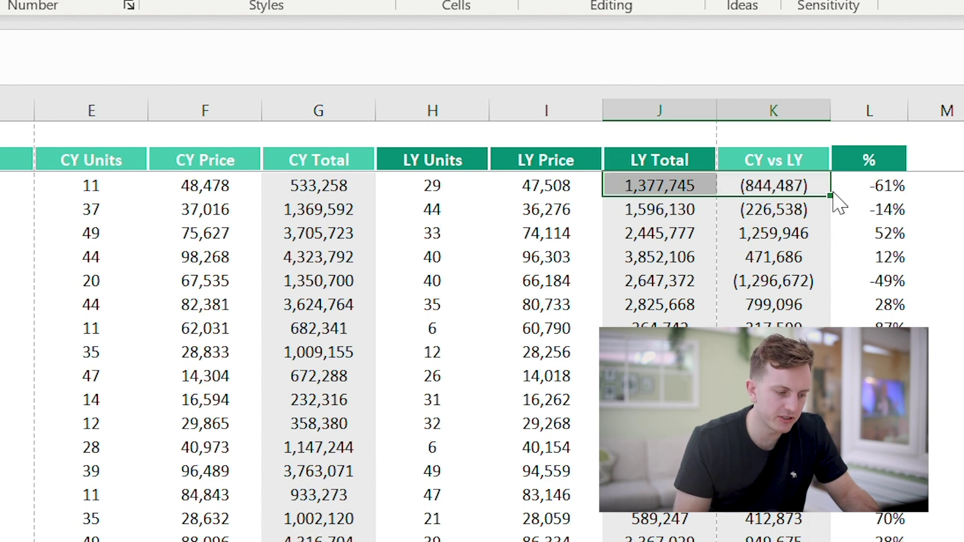
key("Tab")
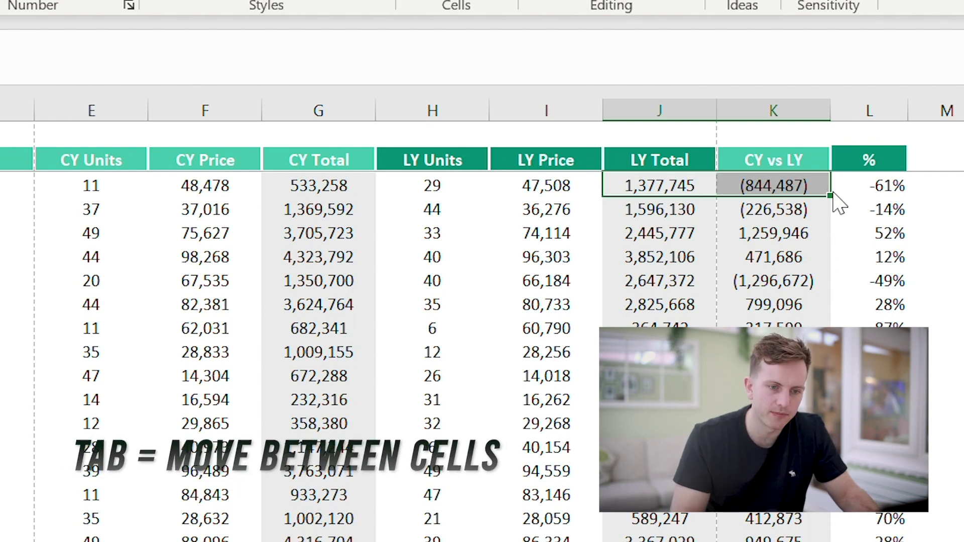
key("Tab")
key("Tab")
key("Tab")
key("Right")
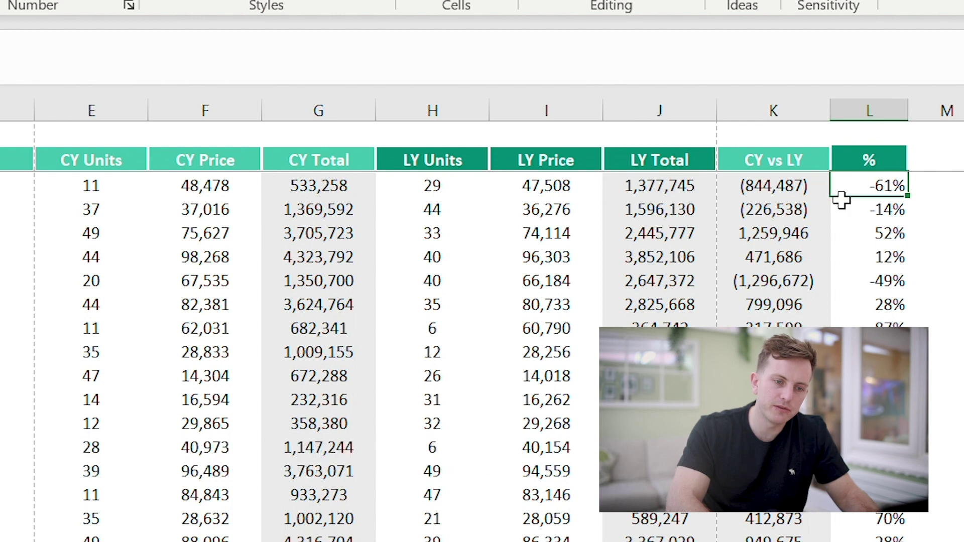
Step: Rewrite L3 as =K3/F25 so BMW's % shows -4121%
type("=")
key("Left")
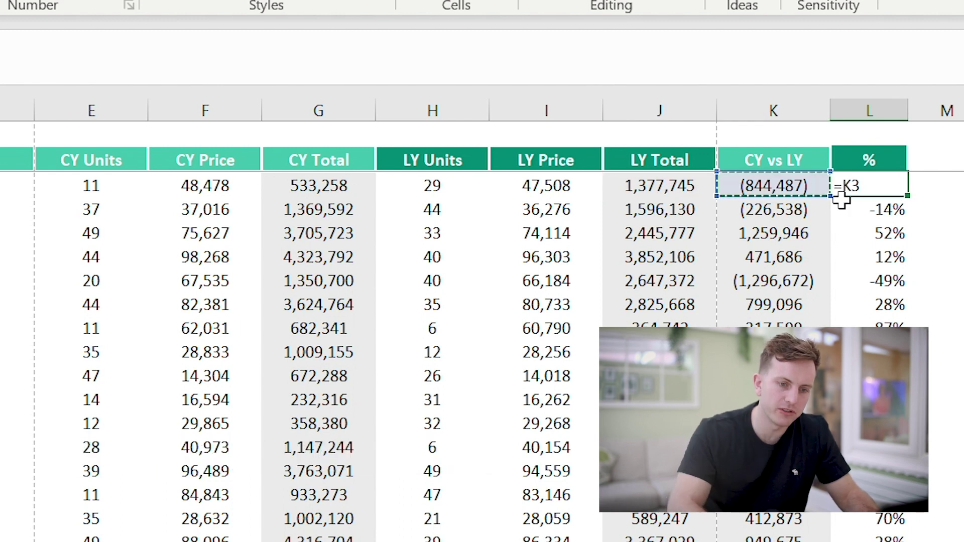
type("+")
key("Right")
key("Down")
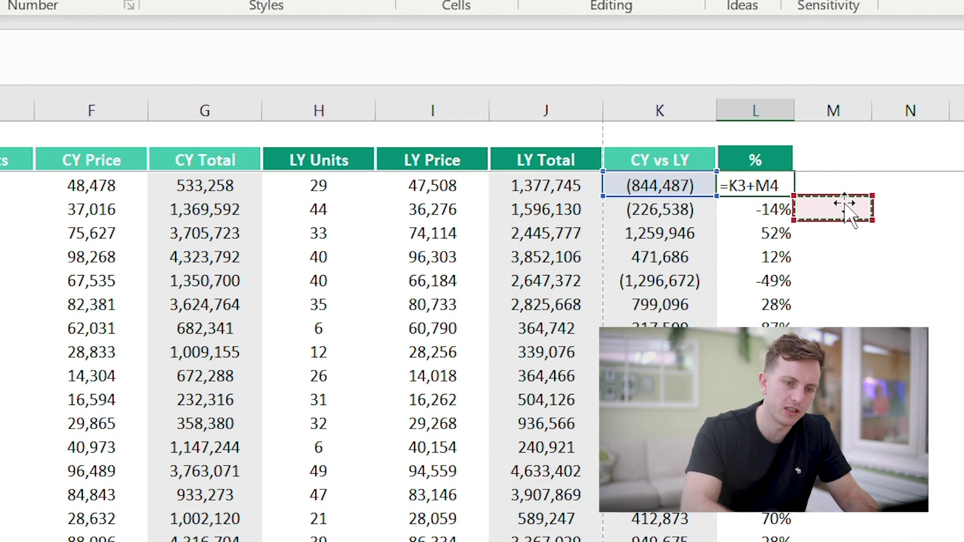
key("Escape")
type("=")
key("Left")
key("Left")
key("Left")
key("Left")
key("Left")
key("Left")
key("Left")
key("ctrl+Return")
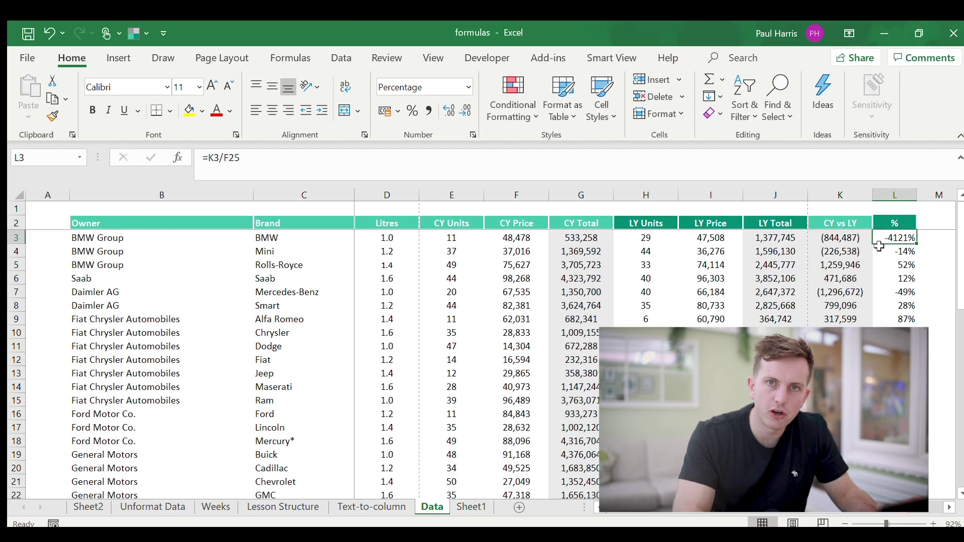
key("Left")
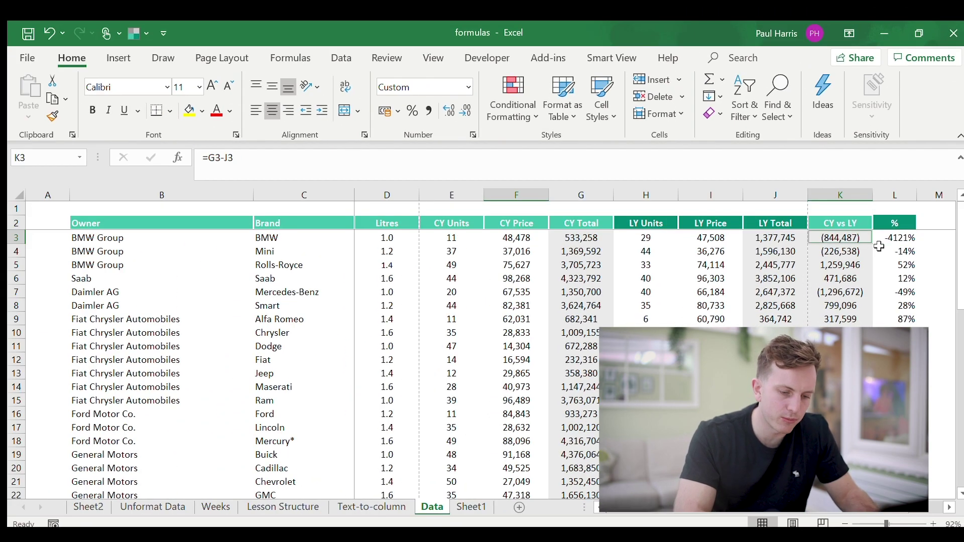
Step: Inspect the F25 divisor value, then return to the first % cell
scroll(878, 246, "down", 2)
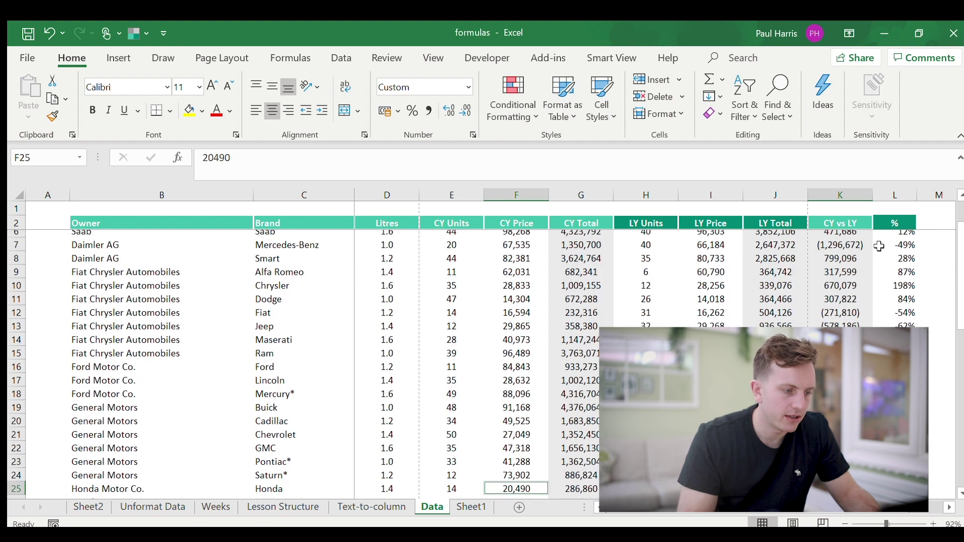
scroll(878, 247, "up", 2)
scroll(878, 246, "down", 2)
left_click(516, 480)
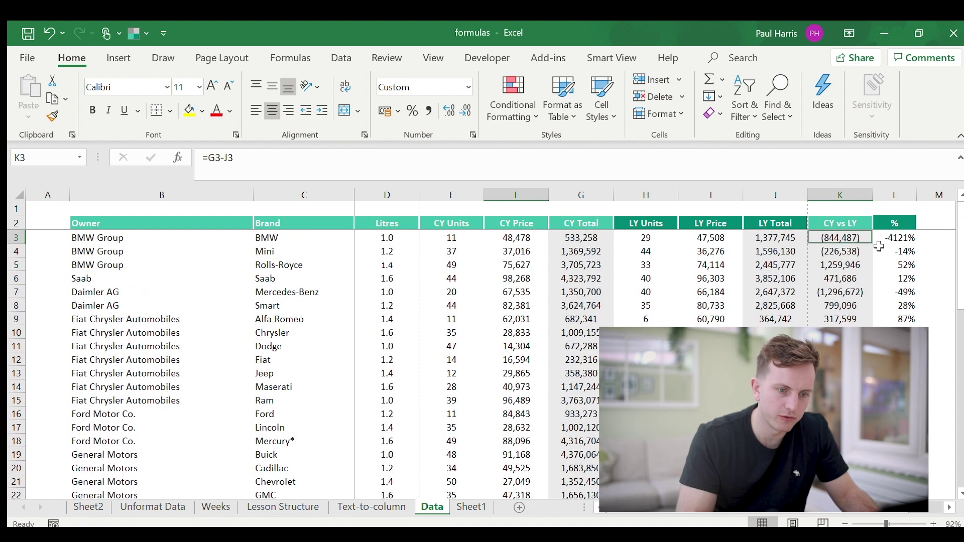
left_click(879, 243)
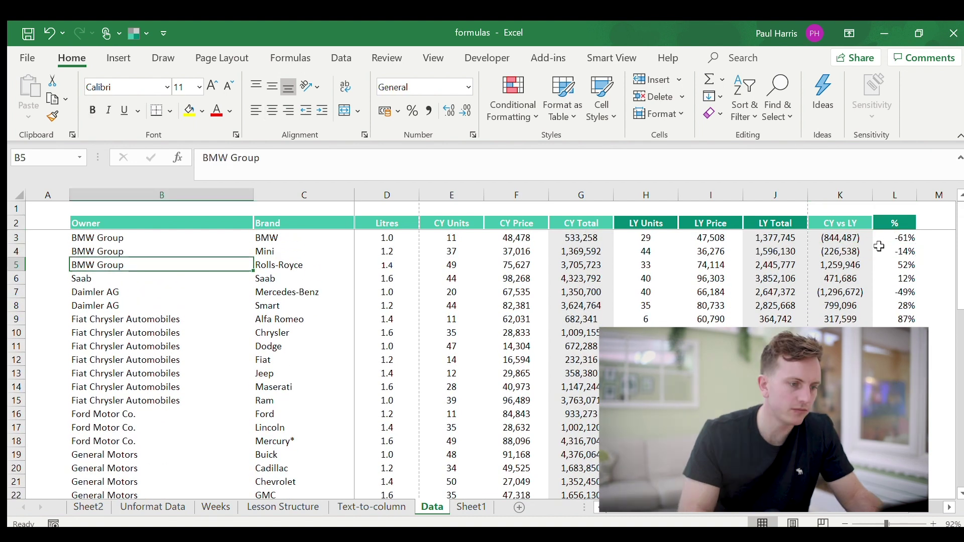
Step: Clear the repeated BMW Group, Fiat Chrysler Automobiles, Ford and General Motors owner names
key("Down")
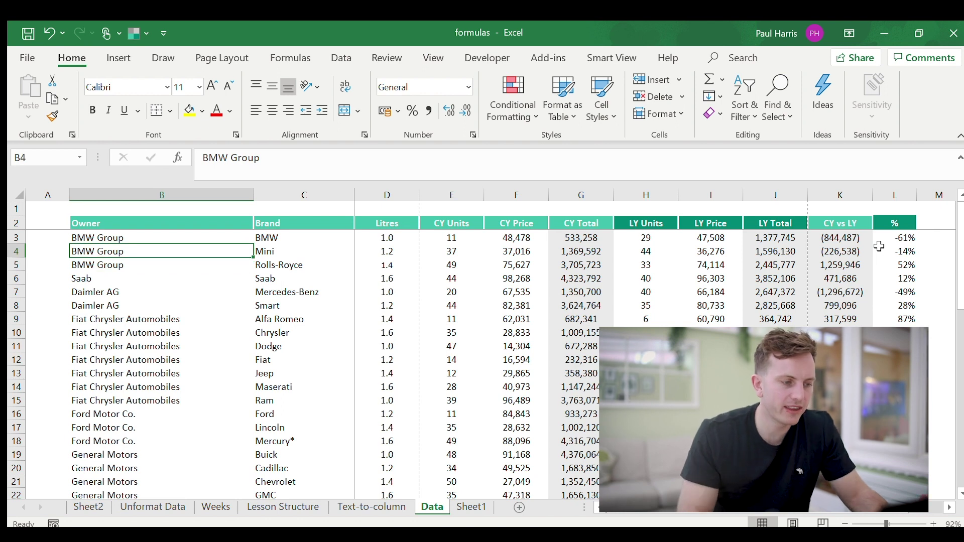
key("shift+Down")
key("Delete")
key("Down")
key("Down")
key("Down")
key("Down")
key("Down")
key("Down")
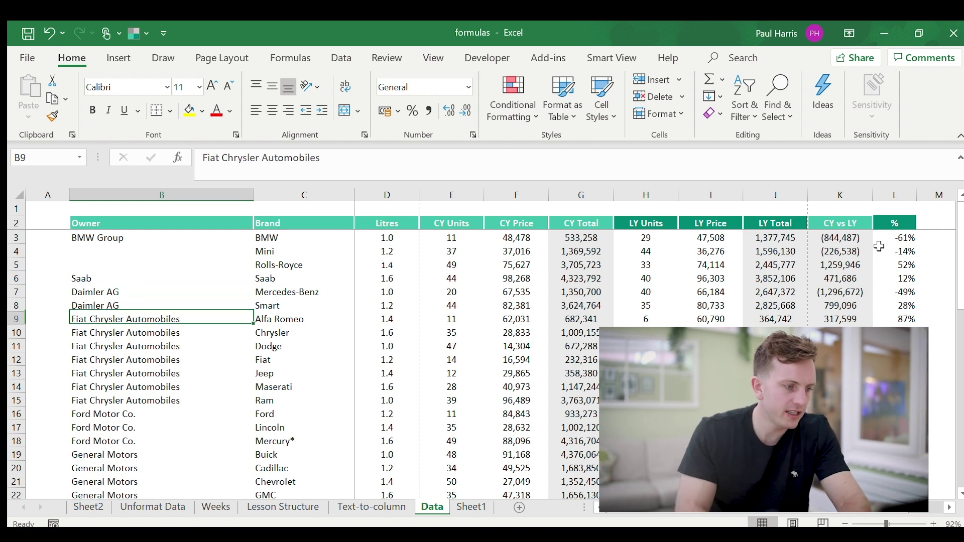
key("Delete")
key("Down")
key("Delete")
key("Down")
key("Delete")
key("Down")
key("Delete")
key("Down")
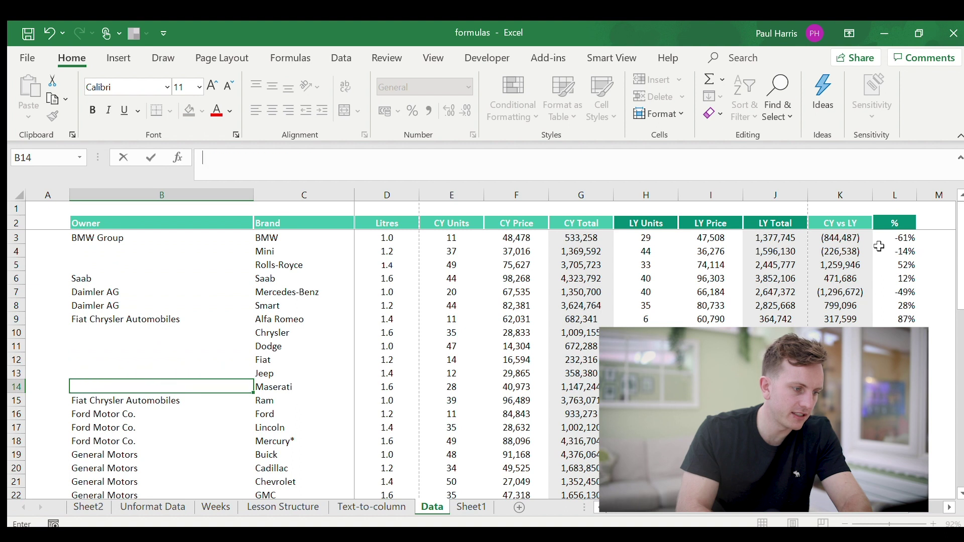
key("Delete")
key("Down")
key("Delete")
key("Down")
key("Down")
key("Delete")
key("Down")
key("Delete")
key("Down")
key("Down")
key("Delete")
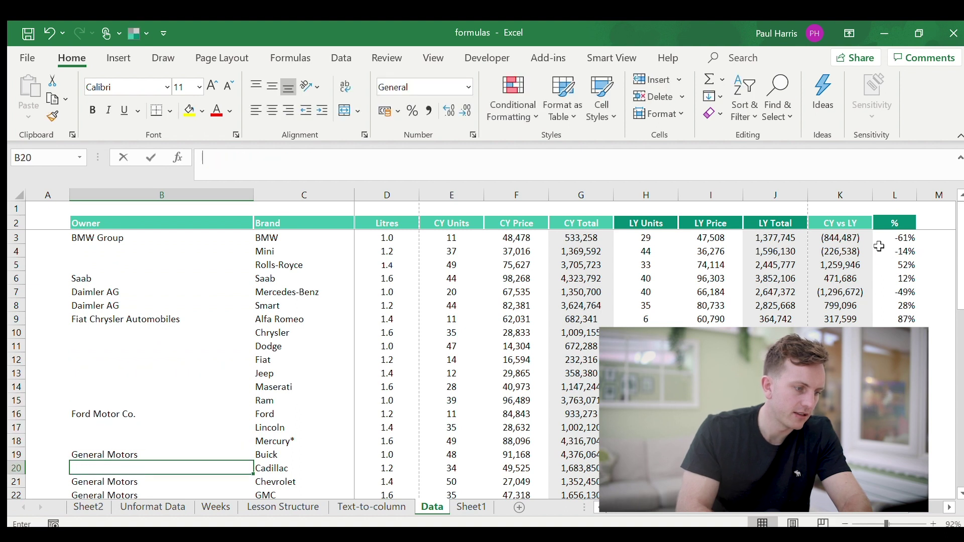
key("Down")
key("Delete")
key("Down")
Step: Delete the last repeated General Motors name and the repeated Daimler AG entry
key("Delete")
key("Up")
key("Up")
key("Up")
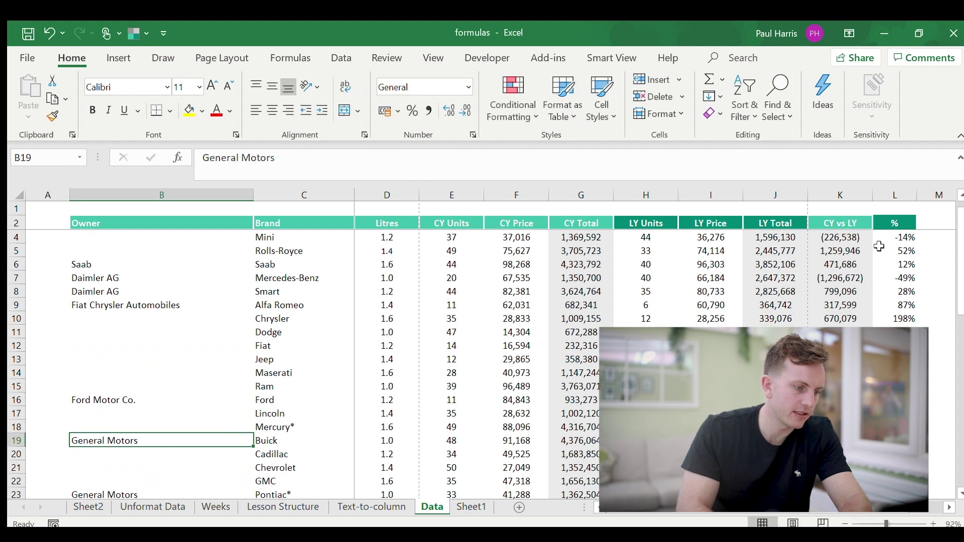
key("Up")
key("Up")
key("Up")
key("Up")
key("Up")
key("Up")
key("Up")
key("Up")
key("Up")
key("Up")
key("Up")
key("Up")
key("Up")
key("Up")
key("Up")
key("Up")
key("Up")
key("Down")
key("Down")
key("Down")
key("Down")
key("Down")
key("Down")
key("Delete")
key("Up")
key("Up")
key("Up")
key("Up")
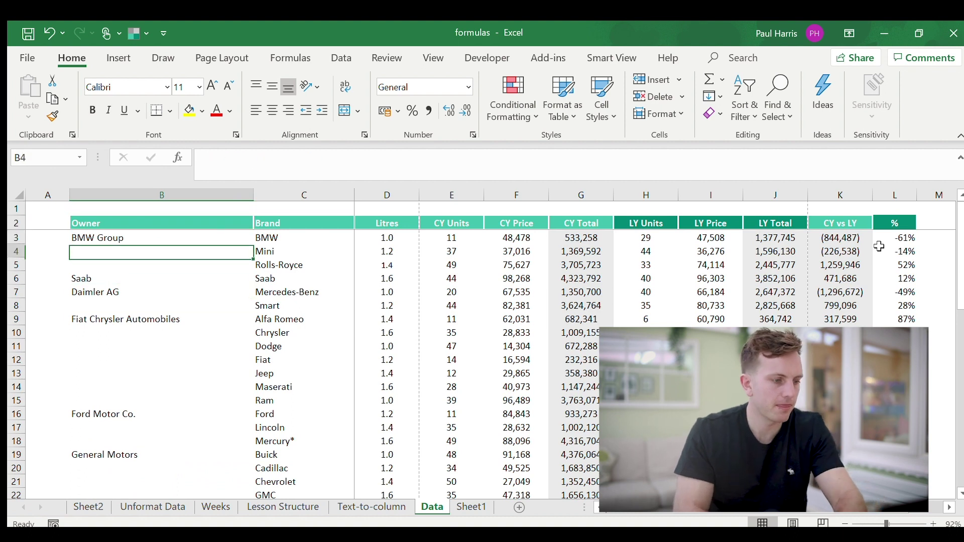
key("Down")
key("Down")
Step: Review the blank Owner cells under each owner name, from BMW Group to General Motors
key("Down")
key("Up")
key("Up")
key("Up")
key("Up")
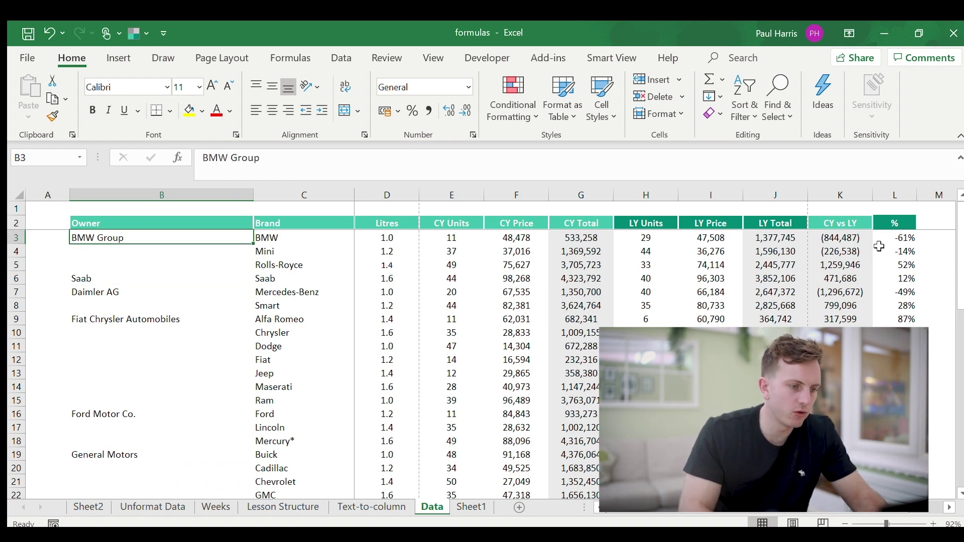
key("Down")
key("Down")
key("Down")
key("Down")
key("Up")
key("Up")
key("Up")
key("Up")
key("Down")
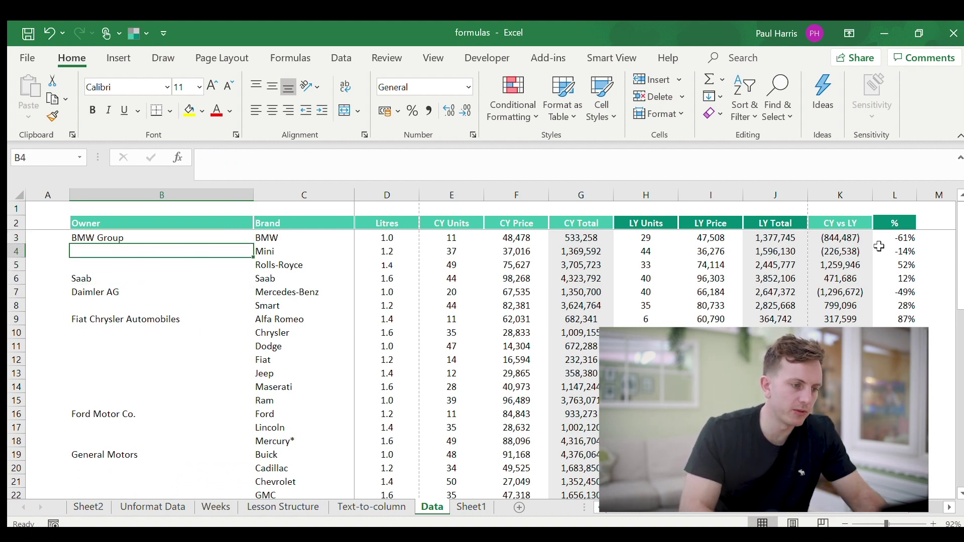
key("Down")
key("Up")
key("Down")
key("Down")
key("Down")
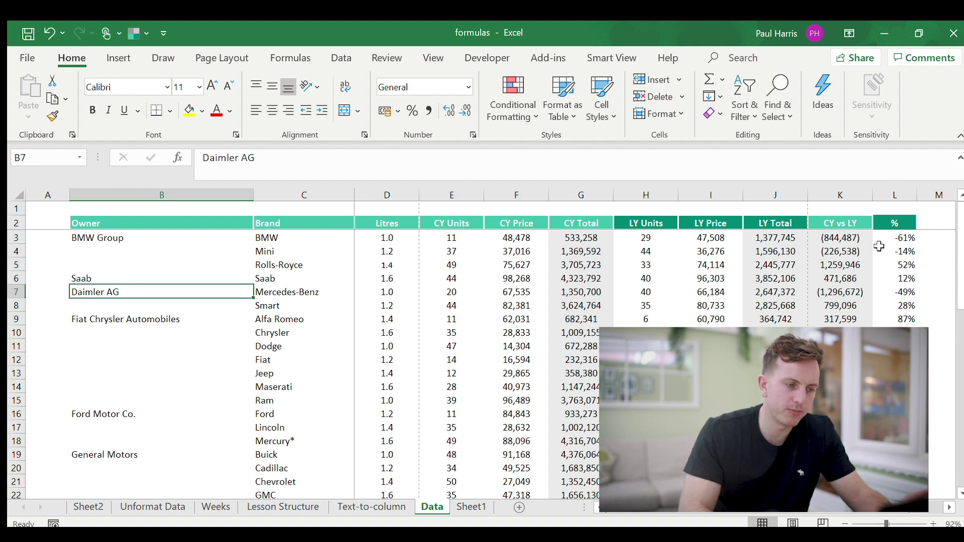
key("Down")
key("Down")
key("Down")
key("Up")
key("Up")
key("Up")
key("Down")
key("Down")
key("Down")
key("Down")
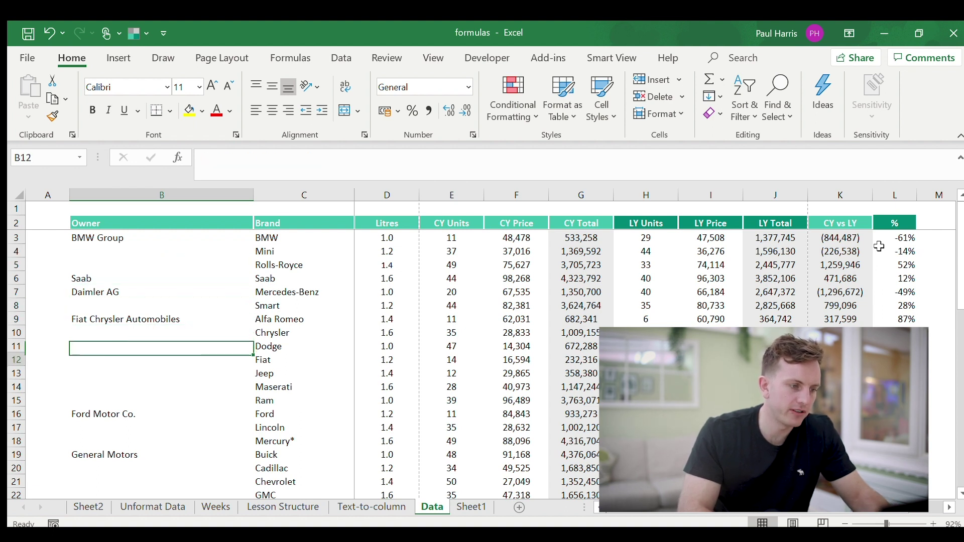
key("Down")
key("Down")
key("Down")
key("Down")
key("Down")
key("Down")
key("Down")
key("Down")
key("Down")
key("Down")
key("Up")
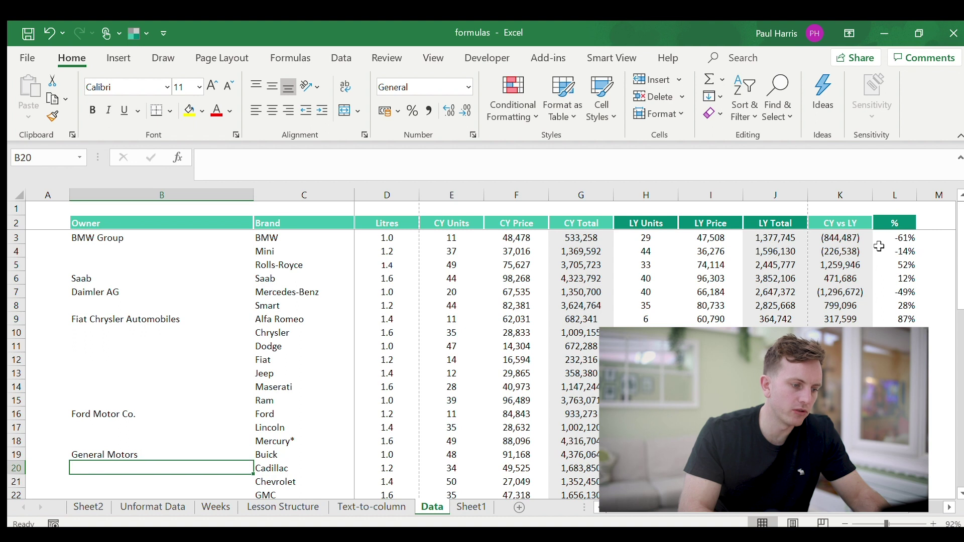
key("Up")
key("Up")
key("Up")
key("Up")
key("Up")
key("Up")
key("Up")
key("Up")
key("Up")
key("Up")
key("Up")
key("Up")
key("Up")
key("Up")
key("Up")
key("Up")
key("Up")
key("Down")
key("Down")
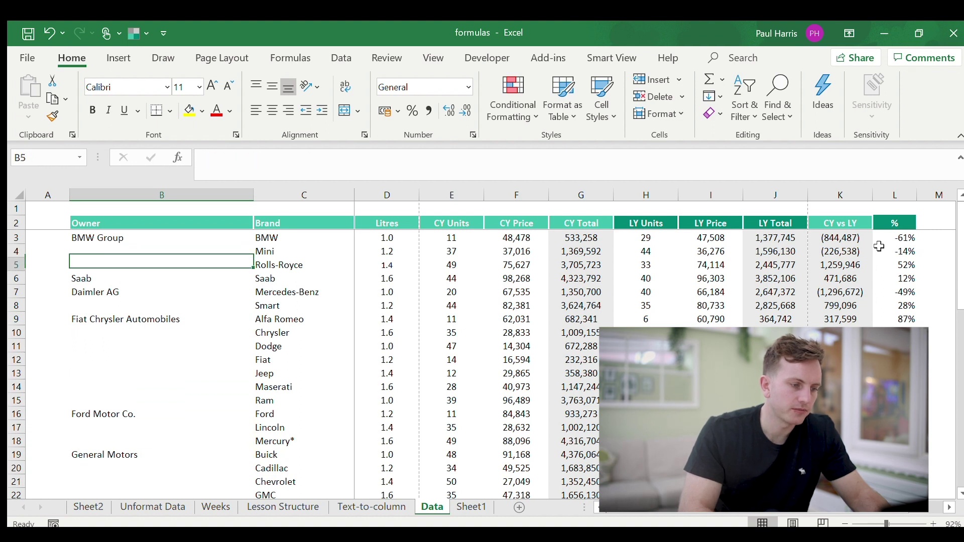
key("Up")
key("Up")
Step: Copy-paste the owner names into the blanks: BMW Group into B4–B5, Daimler AG into B8, Fiat Chrysler Automobiles into B10
key("ctrl+c")
key("Down")
key("ctrl+v")
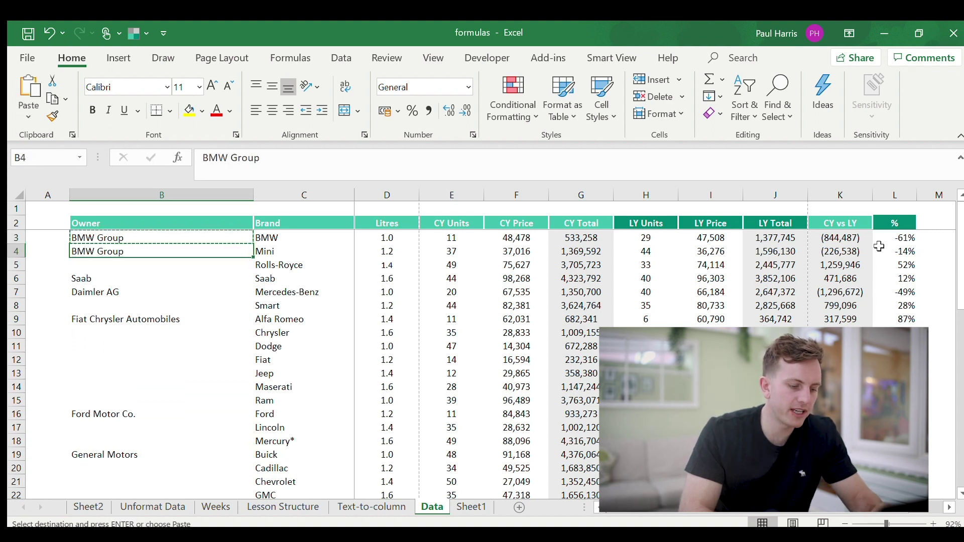
key("Down")
key("ctrl+v")
key("Down")
key("Down")
key("ctrl+c")
key("Down")
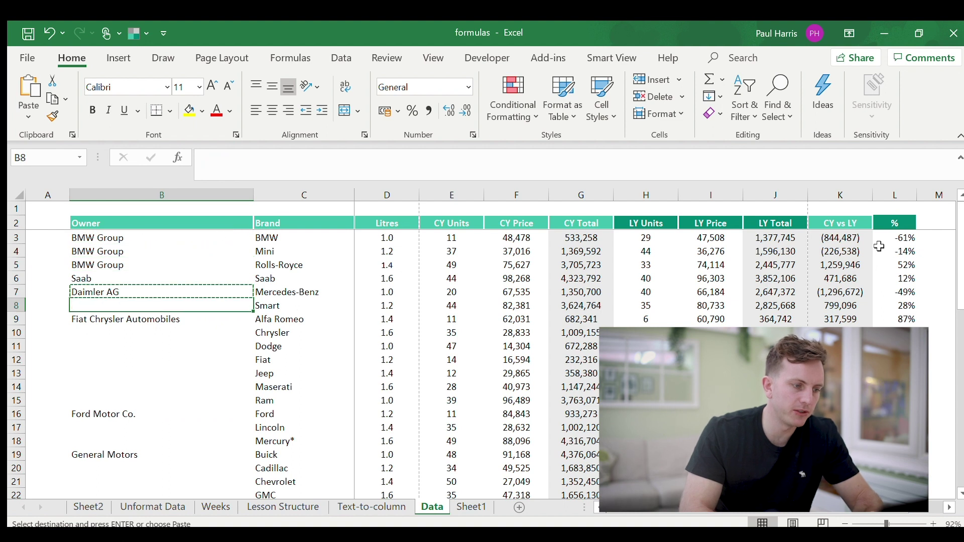
key("Down")
key("Up")
key("ctrl+v")
key("Down")
key("Down")
key("Up")
key("ctrl+c")
key("Down")
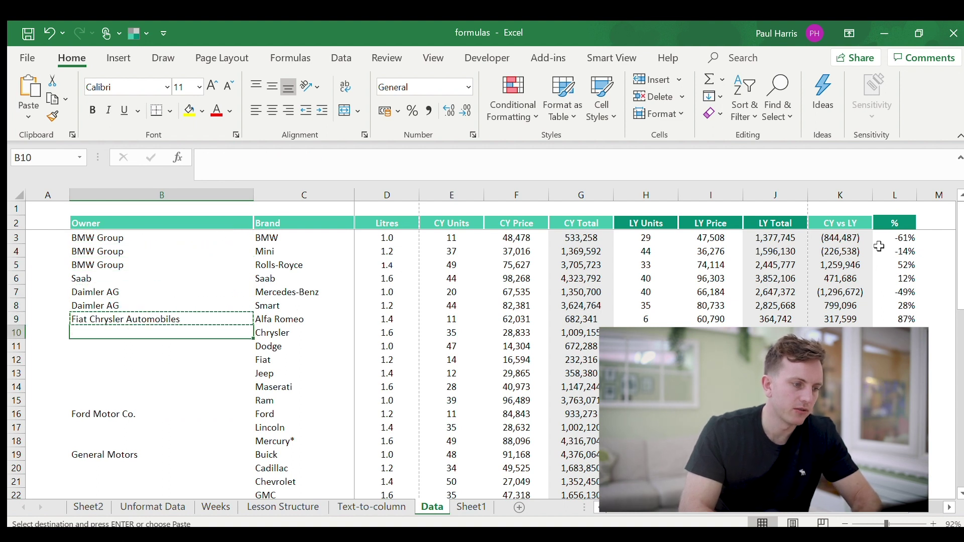
key("ctrl+v")
key("Up")
key("Down")
Step: Clear the pasted owner names again, leaving B4 empty
key("BackSpace")
key("Up")
key("Up")
key("BackSpace")
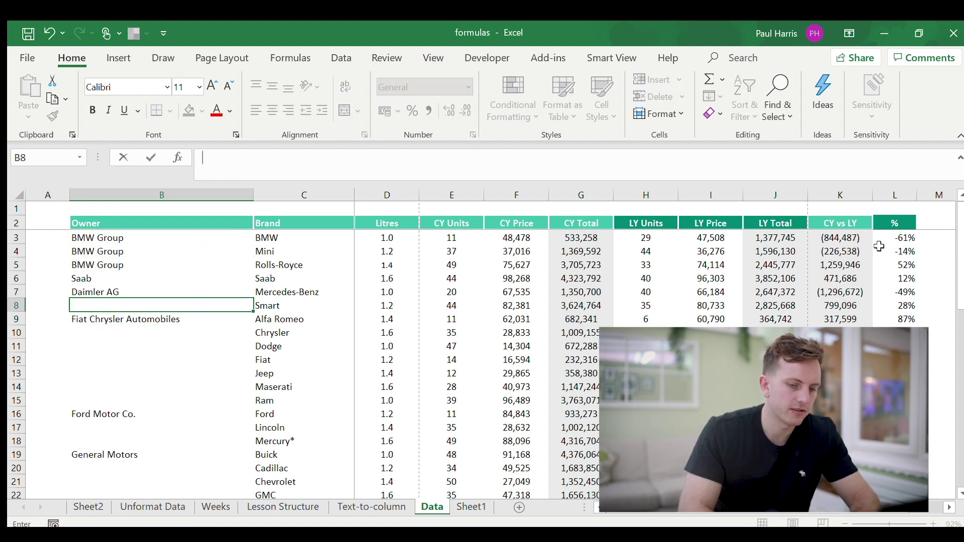
key("Up")
key("Up")
key("Up")
key("BackSpace")
key("Up")
key("BackSpace")
key("Up")
key("Down")
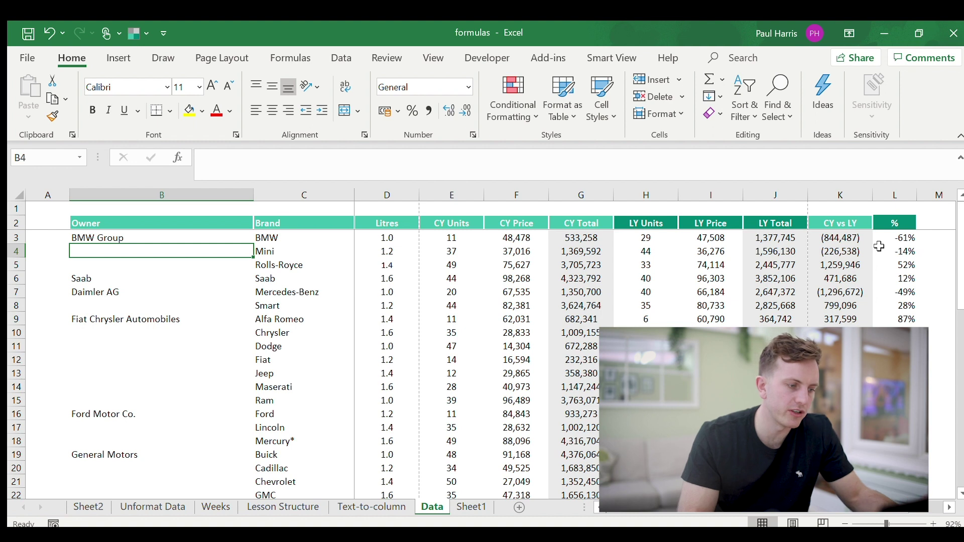
Step: Look over the Brand and Owner columns, ending on the blank cell B4 under BMW Group
key("Right")
key("Right")
key("Left")
key("Left")
key("Up")
key("Right")
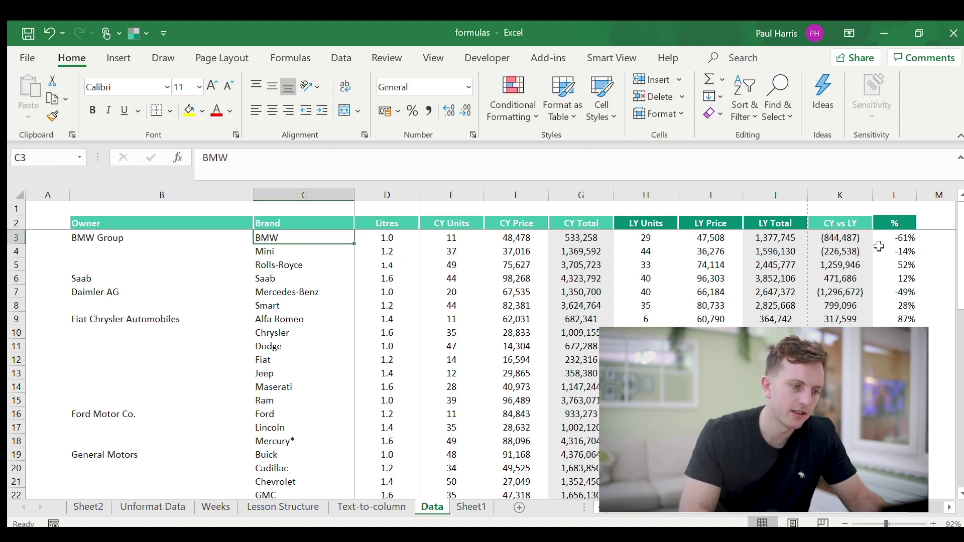
key("shift+Down")
key("shift+Down")
key("shift+Down")
key("Up")
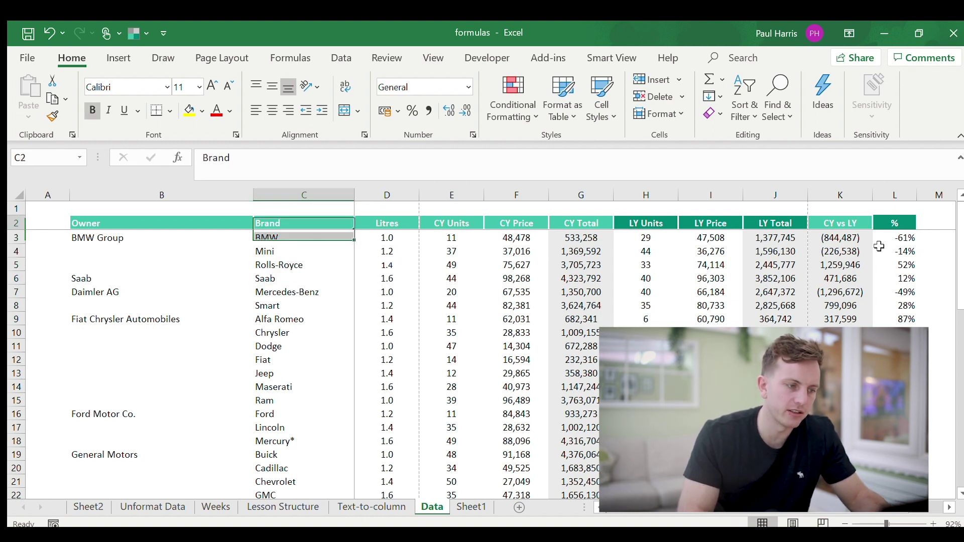
key("Down")
key("Home")
key("Down")
key("Down")
key("Right")
key("Right")
key("Down")
key("Right")
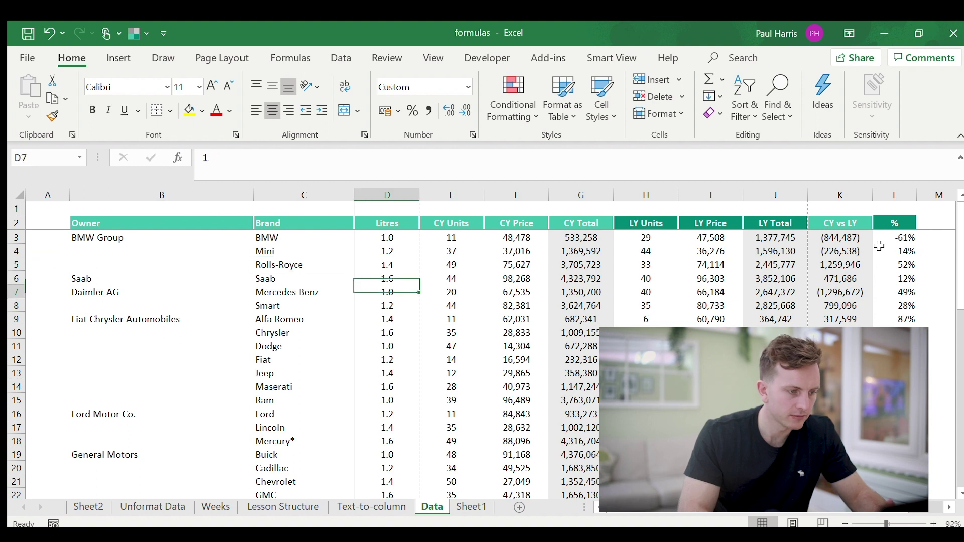
key("Down")
key("Down")
key("Down")
key("Left")
key("Left")
key("Right")
key("Up")
key("Left")
key("Up")
key("Up")
key("Up")
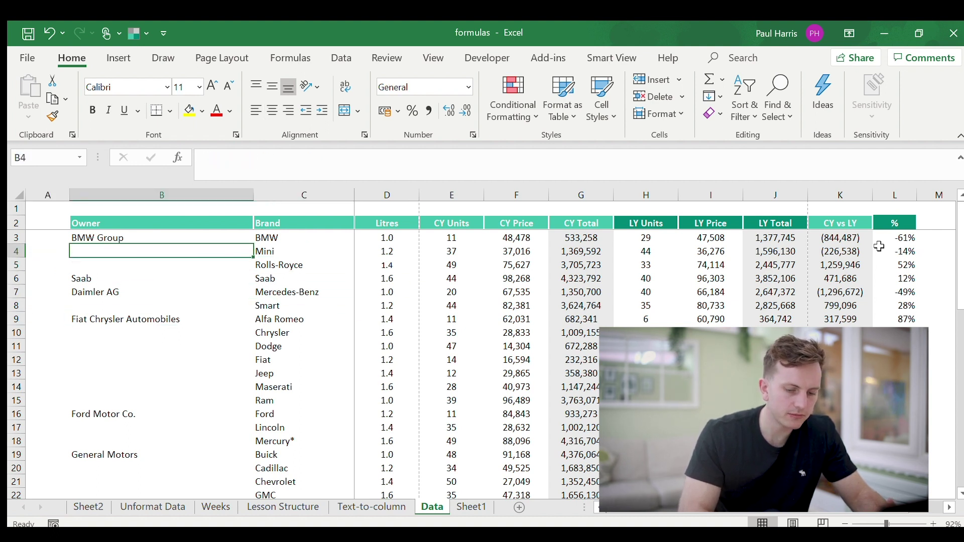
Step: Enter =B3 in B4 so it shows BMW Group, copy it, and select the cells below
type("=")
key("Up")
key("Return")
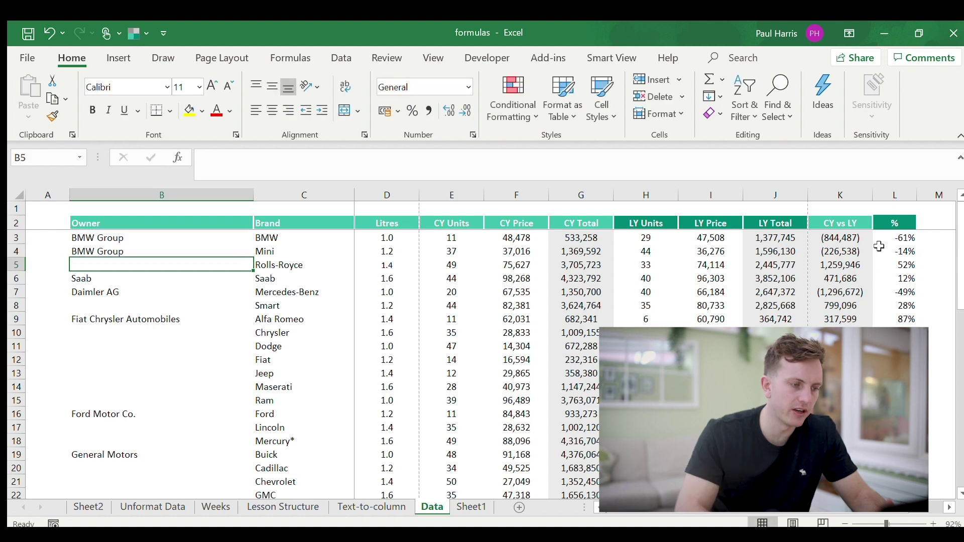
key("Up")
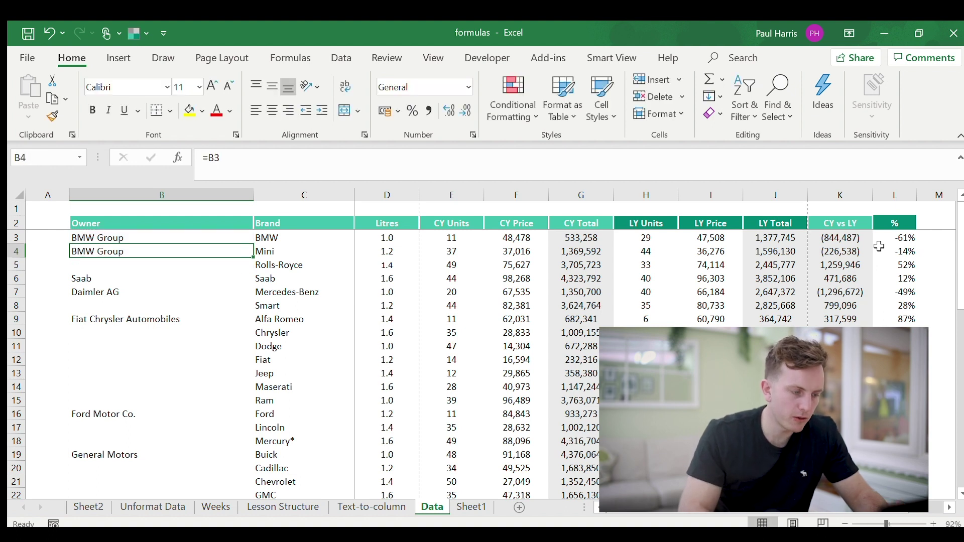
key("ctrl+c")
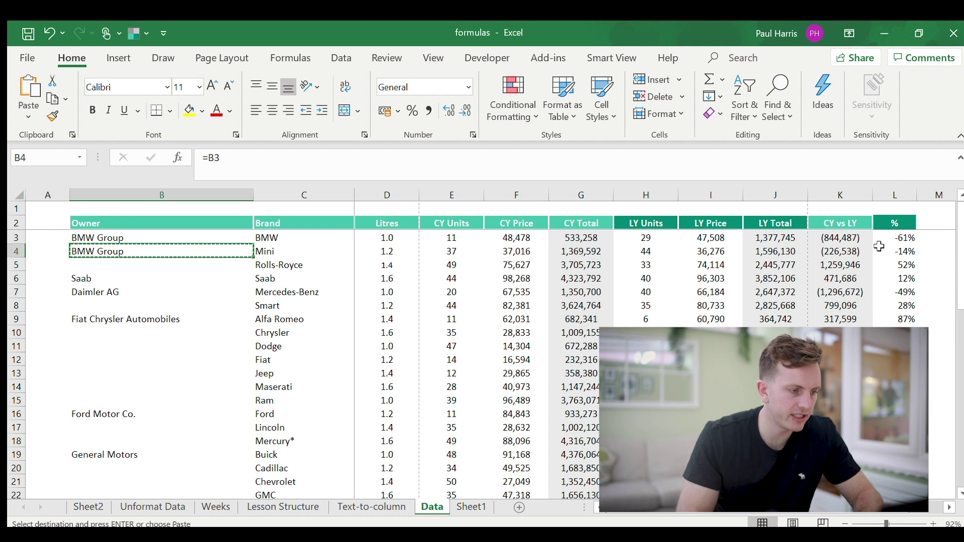
key("Down")
key("shift+Down")
key("shift+Down")
key("shift+Down")
key("shift+Down")
key("shift+Down")
key("shift+Down")
key("shift+Down")
key("shift+Down")
key("shift+Down")
key("shift+Down")
key("shift+Down")
key("shift+Down")
key("shift+Down")
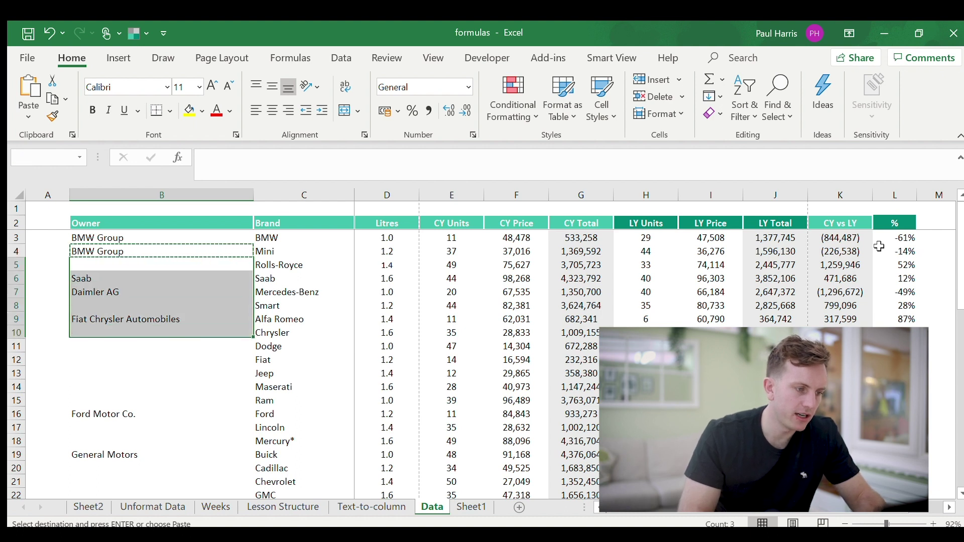
key("shift+Down")
key("shift+Down")
key("shift+Down")
key("shift+Down")
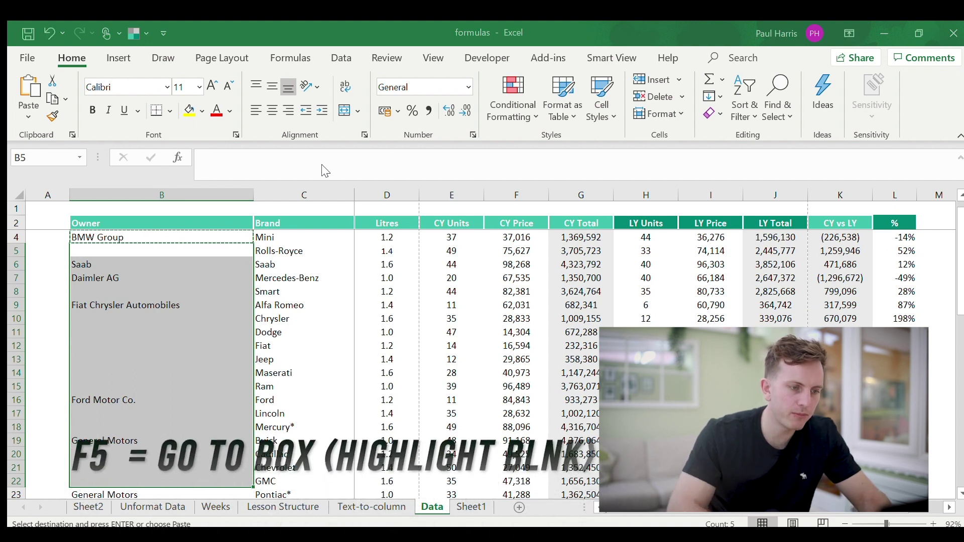
Step: Pick Blanks in Go To Special (F5) for the Owner column range below B4
key("F5")
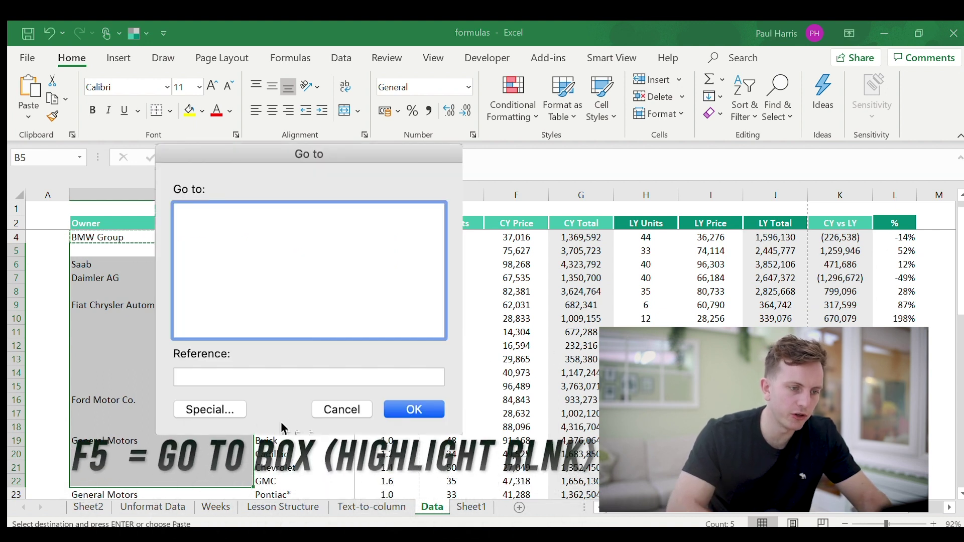
left_click(233, 409)
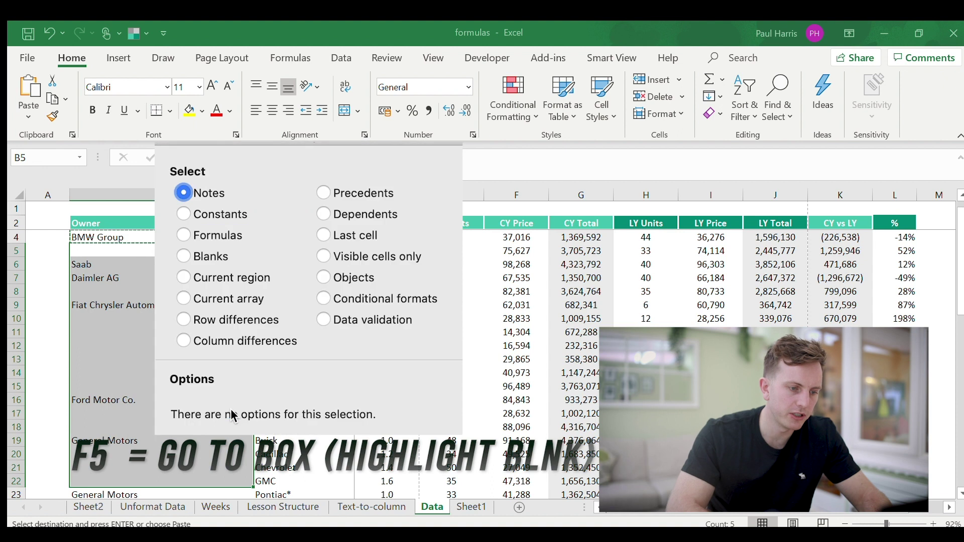
left_click(185, 258)
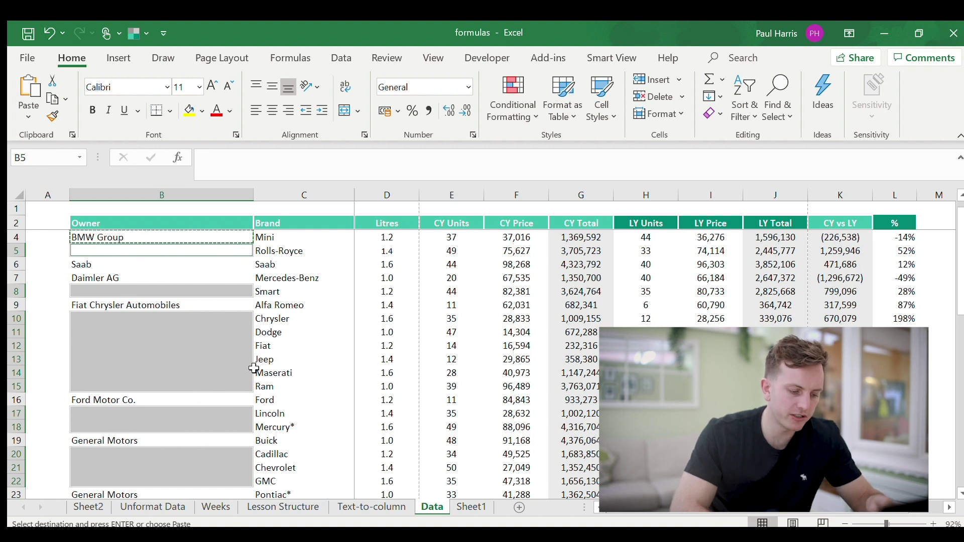
Step: Fill all selected blank Owner cells at once with a formula pointing to the owner above
type("=")
key("Up")
key("ctrl+Return")
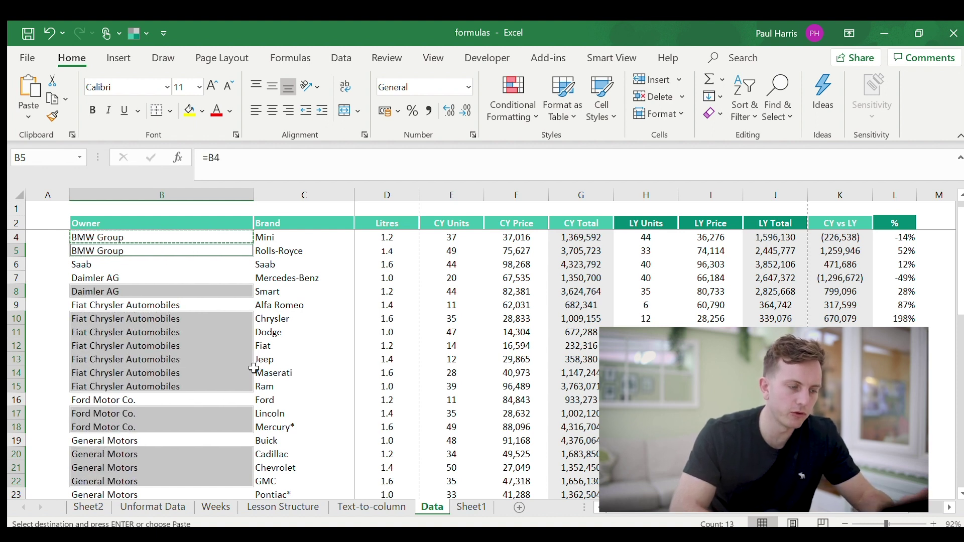
scroll(187, 440, "up", 1)
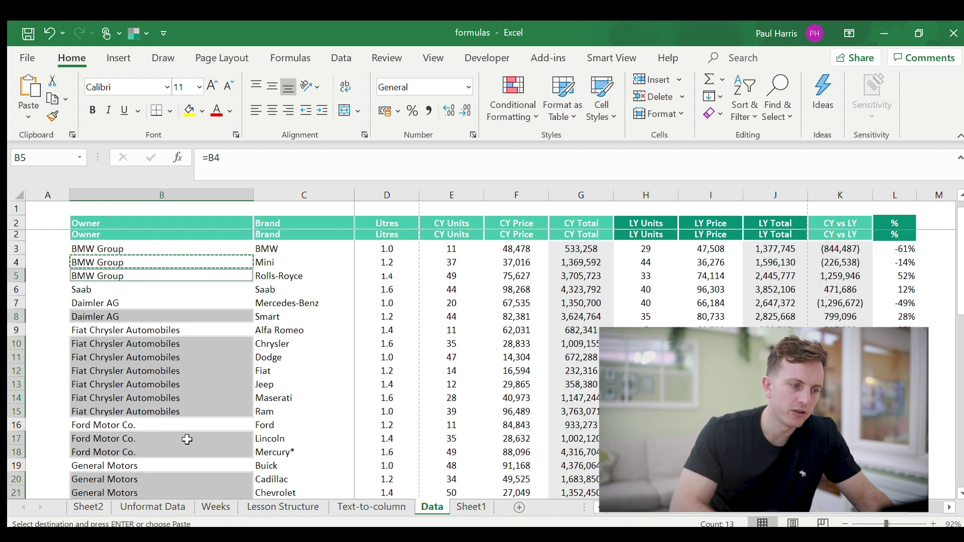
left_click(202, 345)
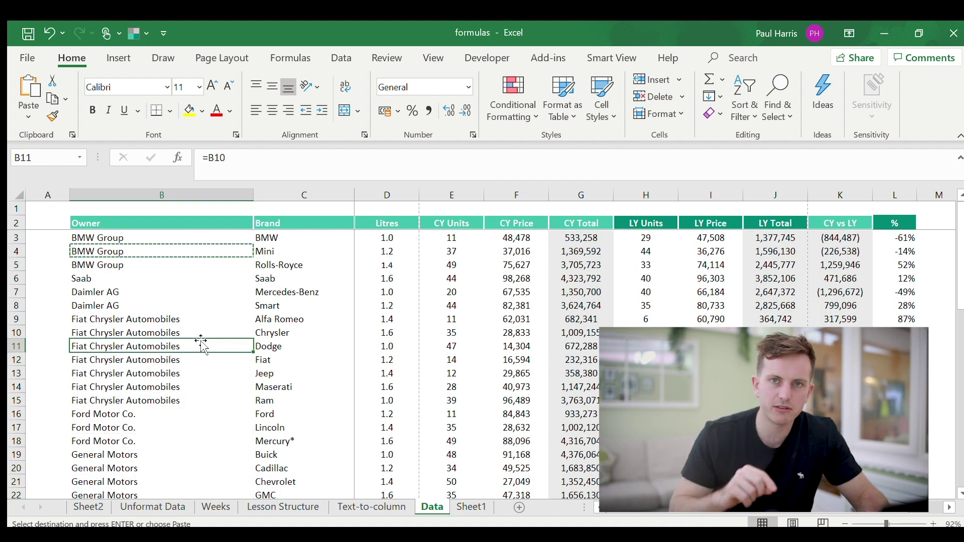
Step: Select the Owner entries B3:B23, copy them, and paste them back as values
key("Down")
key("Up")
key("Up")
key("Up")
key("Up")
key("Up")
key("Up")
key("Up")
key("Up")
key("Up")
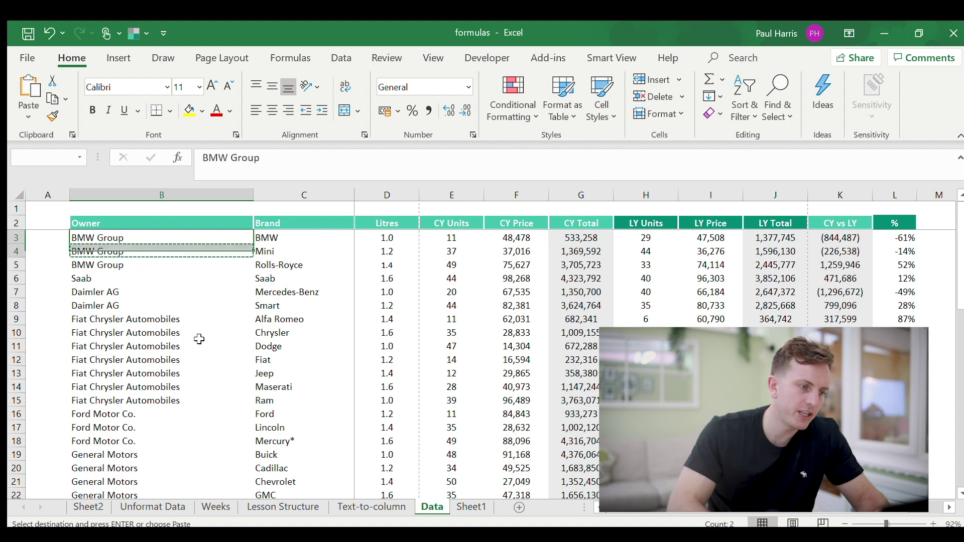
key("shift+Down")
key("shift+Down")
key("shift+Down")
key("shift+Down")
key("shift+Down")
key("shift+Down")
key("shift+Down")
key("shift+Down")
key("shift+Down")
key("shift+Down")
key("shift+Down")
key("shift+Down")
key("shift+Down")
key("shift+Down")
key("shift+Down")
key("shift+Down")
key("shift+Down")
key("shift+Down")
key("shift+Down")
key("shift+Down")
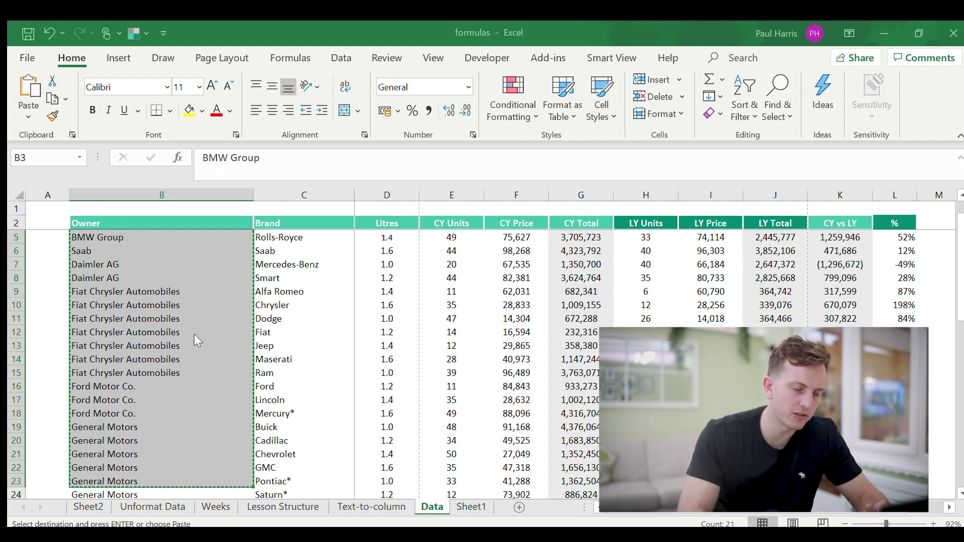
key("Up")
key("Up")
key("Down")
key("Down")
key("Down")
key("Down")
key("Down")
key("Down")
key("Down")
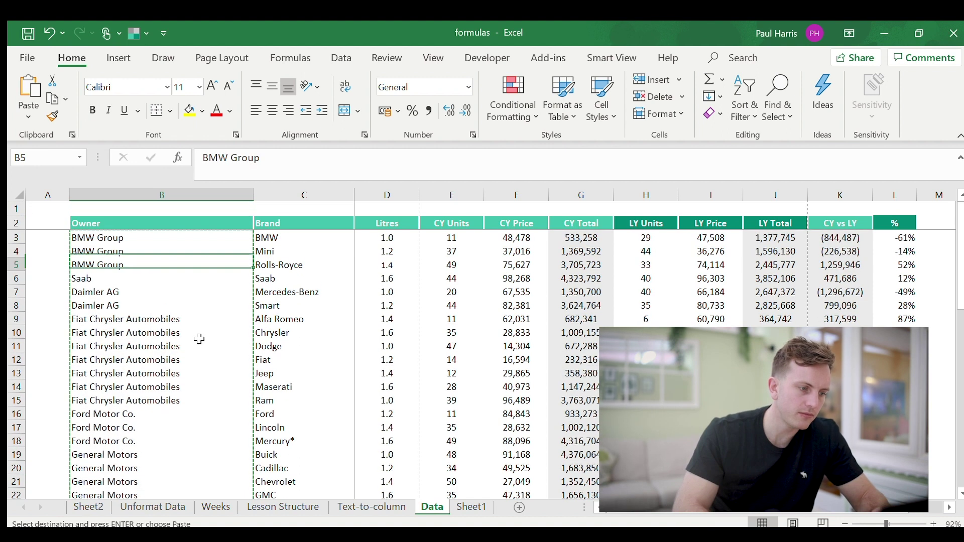